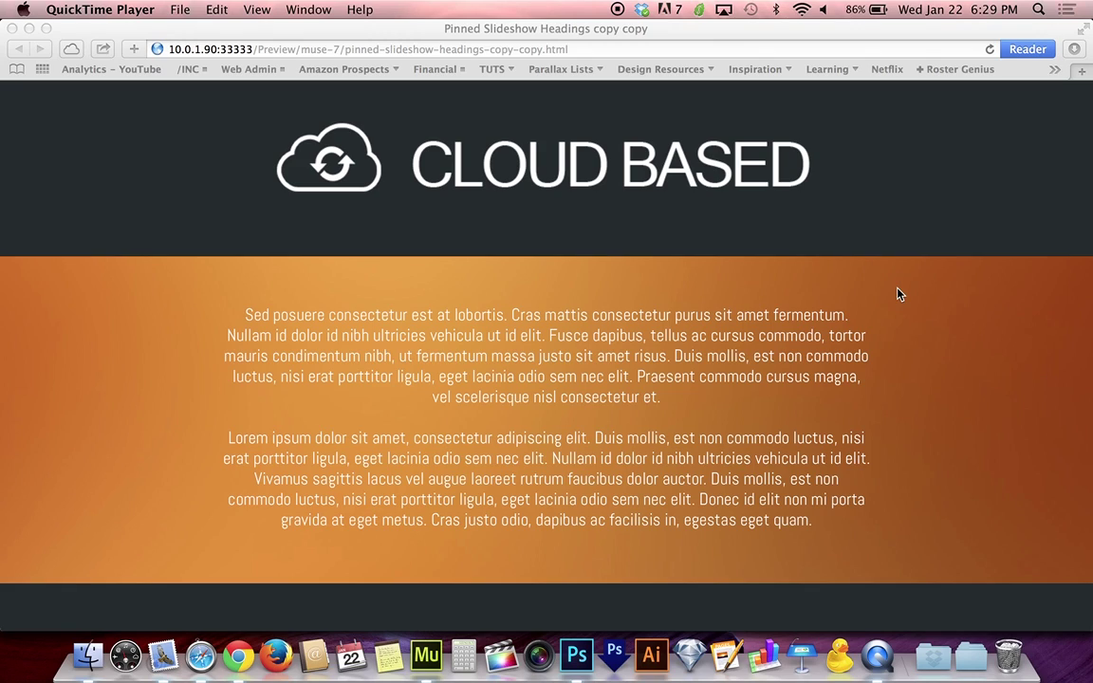
Scroll down and up the Safari preview to watch each pinned heading swap by section.
{"action": "scroll", "coordinate": [900, 294], "scroll_direction": "up", "scroll_amount": 1}
{"action": "scroll", "coordinate": [900, 294], "scroll_direction": "up", "scroll_amount": 1}
{"action": "scroll", "coordinate": [900, 294], "scroll_direction": "down", "scroll_amount": 5}
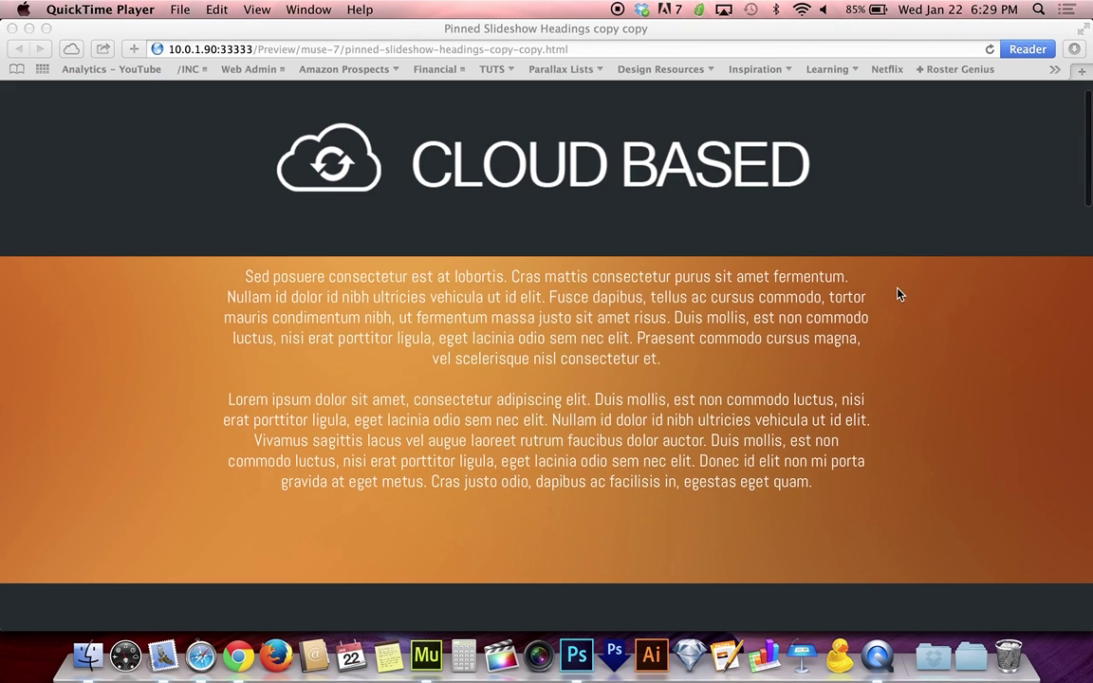
{"action": "scroll", "coordinate": [900, 294], "scroll_direction": "down", "scroll_amount": 5}
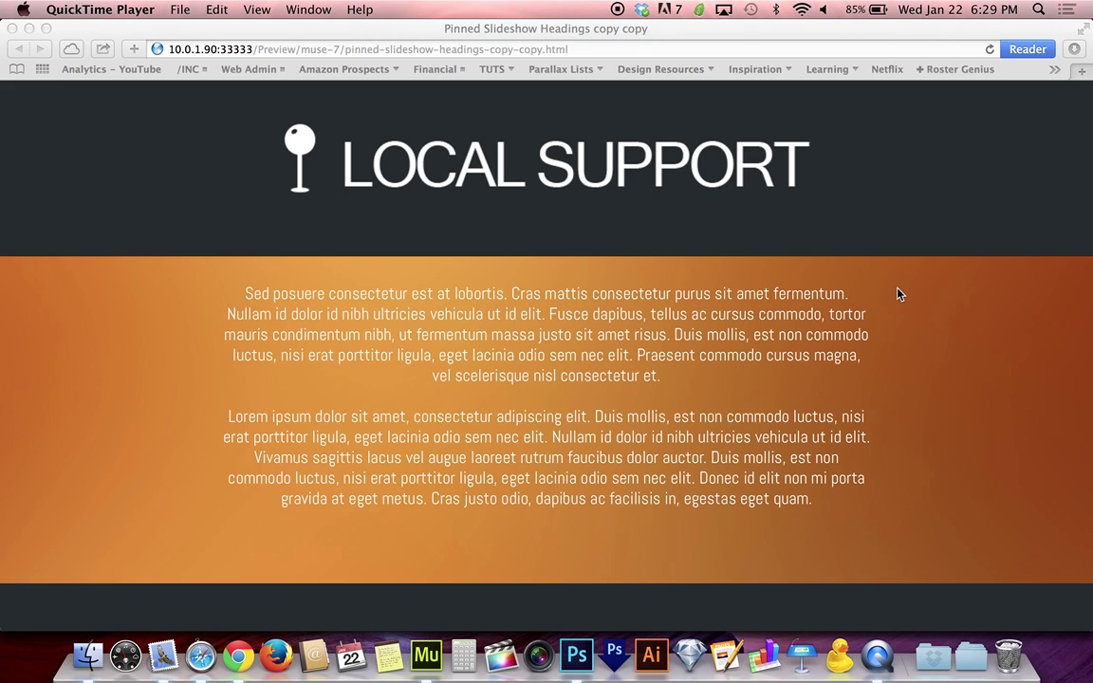
{"action": "scroll", "coordinate": [900, 294], "scroll_direction": "down", "scroll_amount": 5}
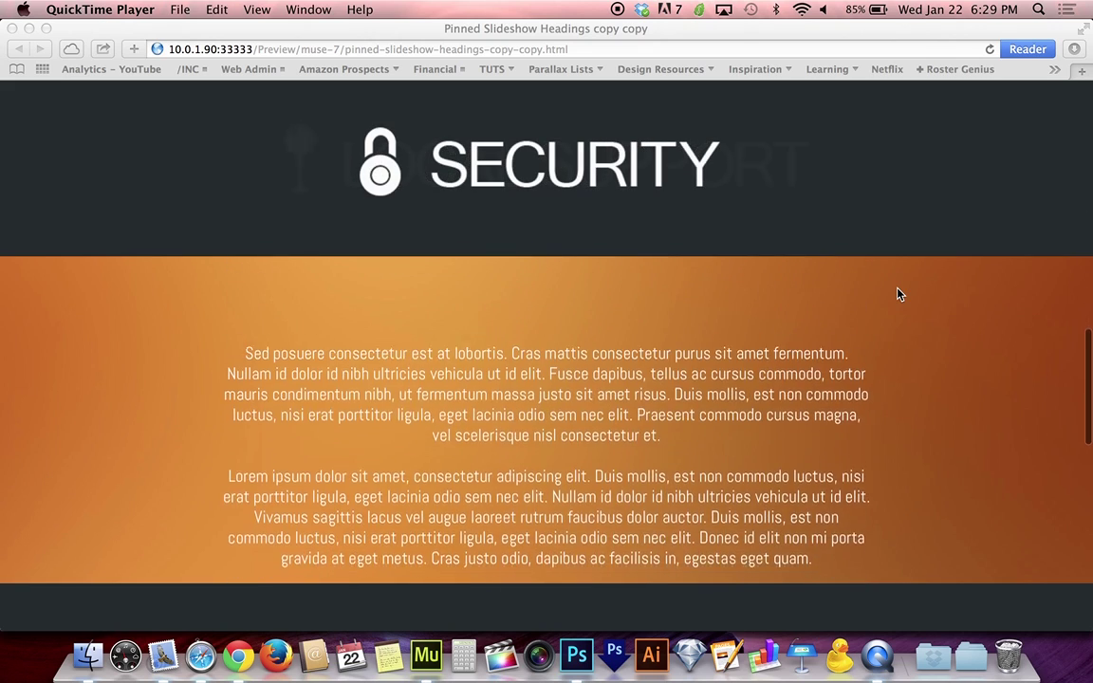
{"action": "scroll", "coordinate": [899, 295], "scroll_direction": "down", "scroll_amount": 5}
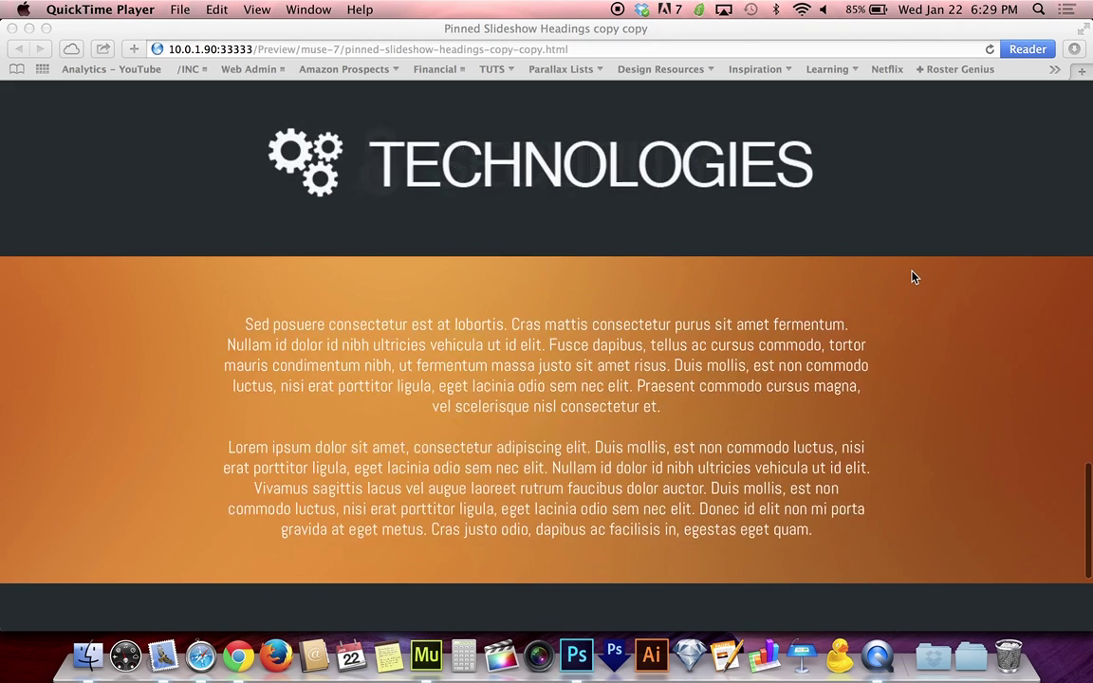
{"action": "scroll", "coordinate": [914, 277], "scroll_direction": "down", "scroll_amount": 2}
{"action": "scroll", "coordinate": [914, 277], "scroll_direction": "up", "scroll_amount": 2}
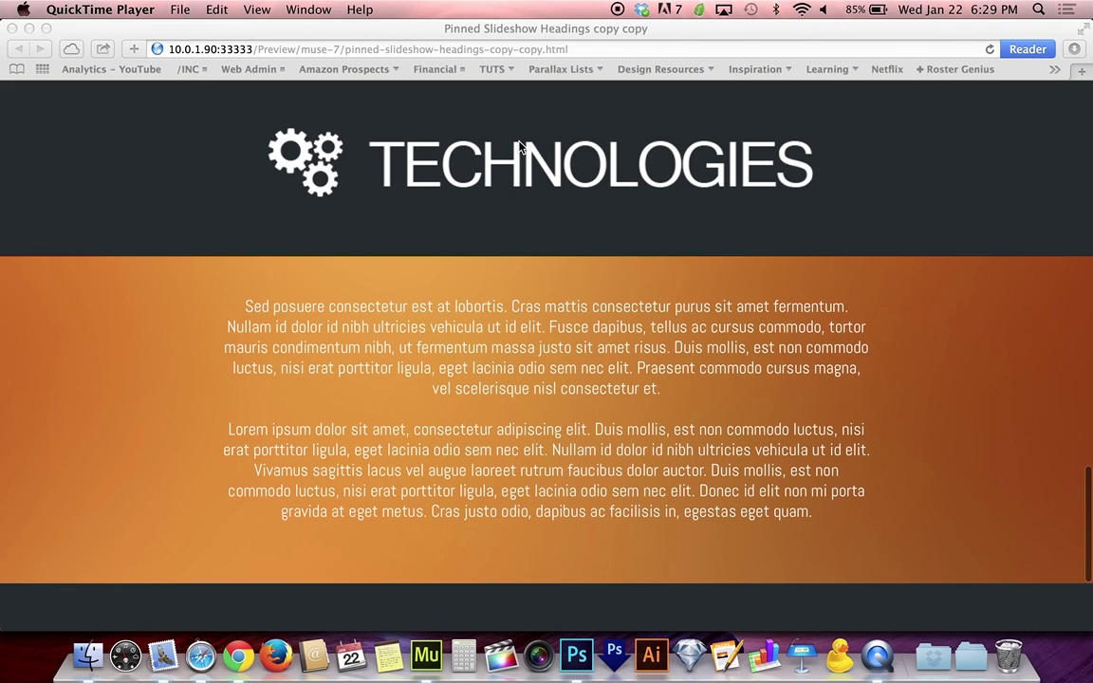
Recheck the heading swap once more in the preview, then close the browser window.
{"action": "left_click", "coordinate": [520, 147]}
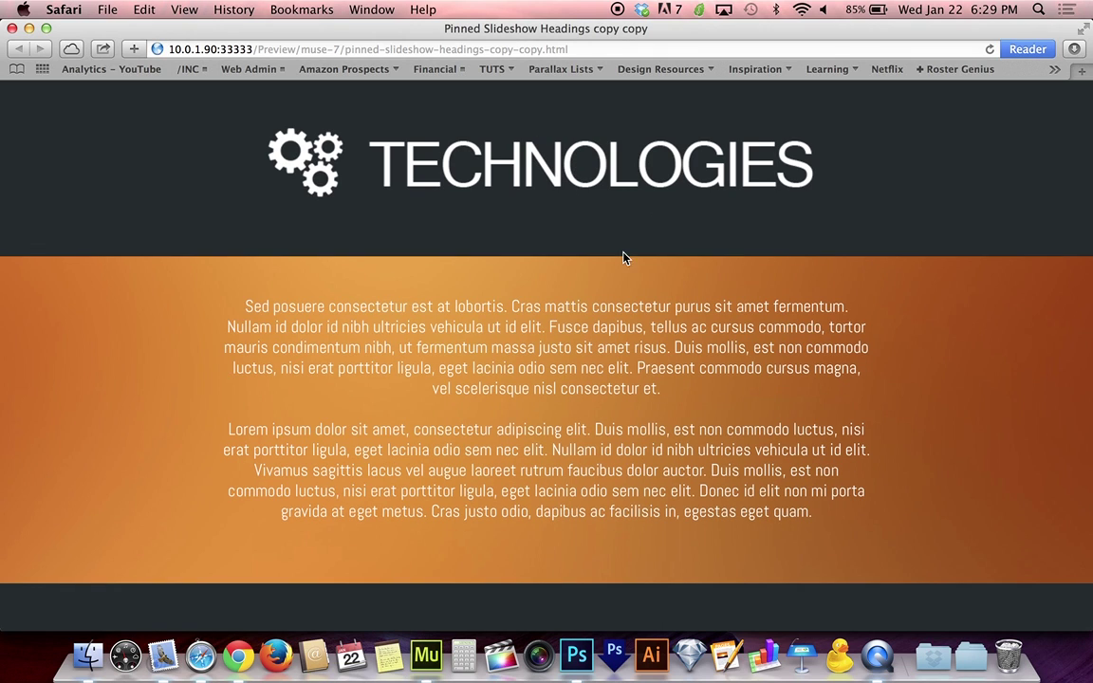
{"action": "scroll", "coordinate": [696, 370], "scroll_direction": "up", "scroll_amount": 5}
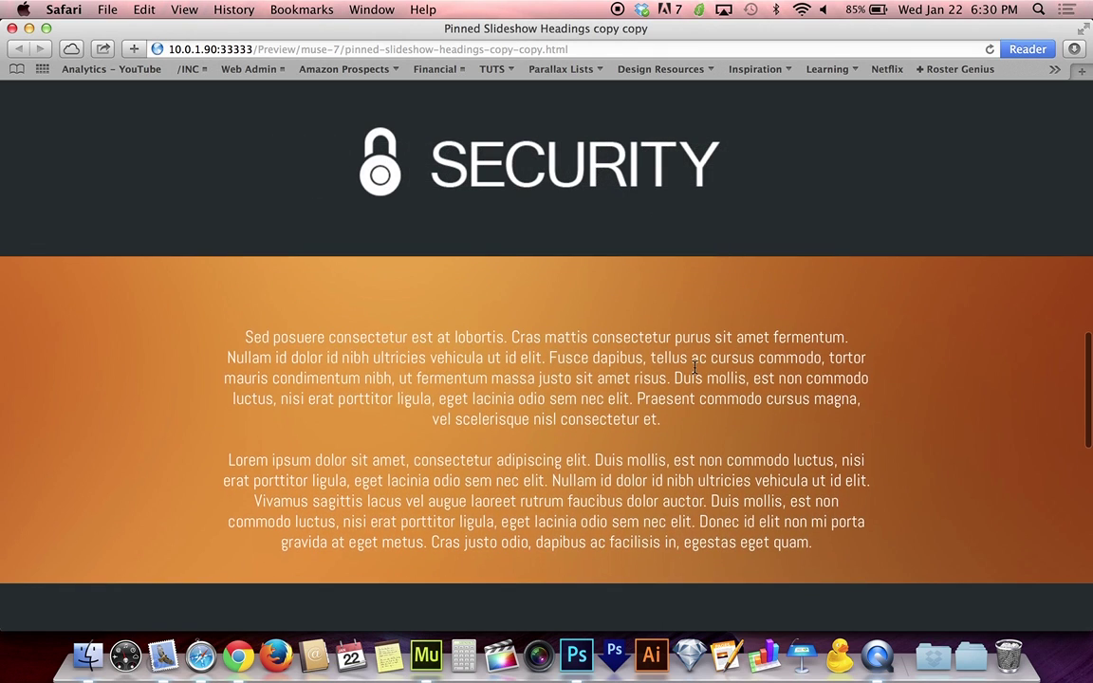
{"action": "scroll", "coordinate": [696, 368], "scroll_direction": "down", "scroll_amount": 5}
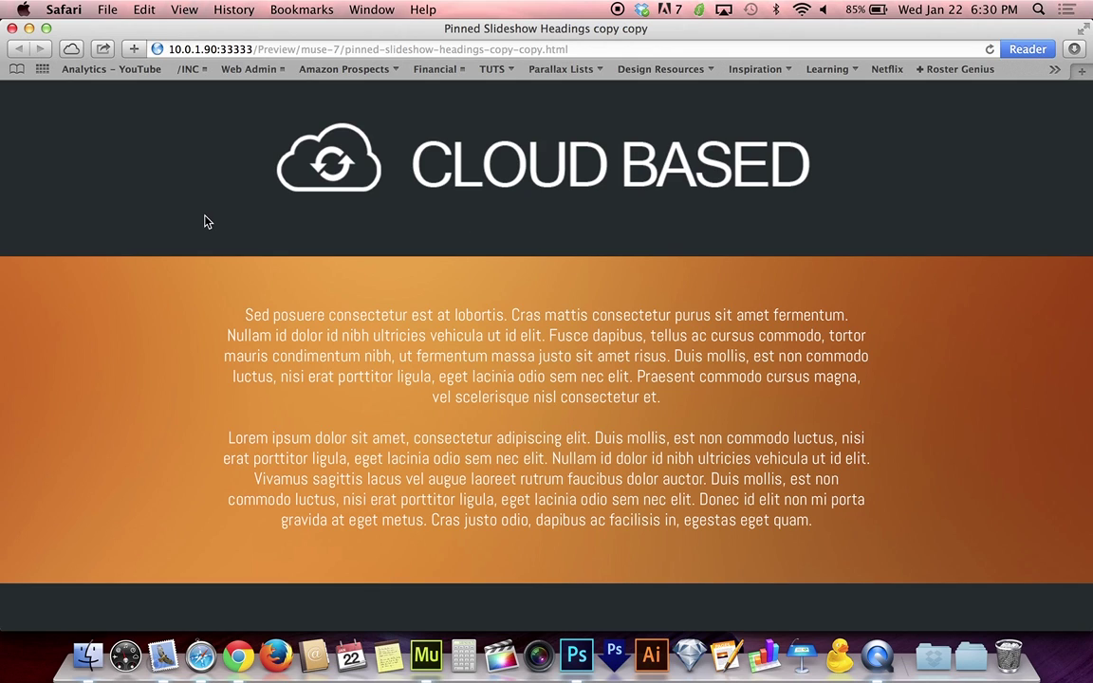
{"action": "left_click", "coordinate": [12, 28]}
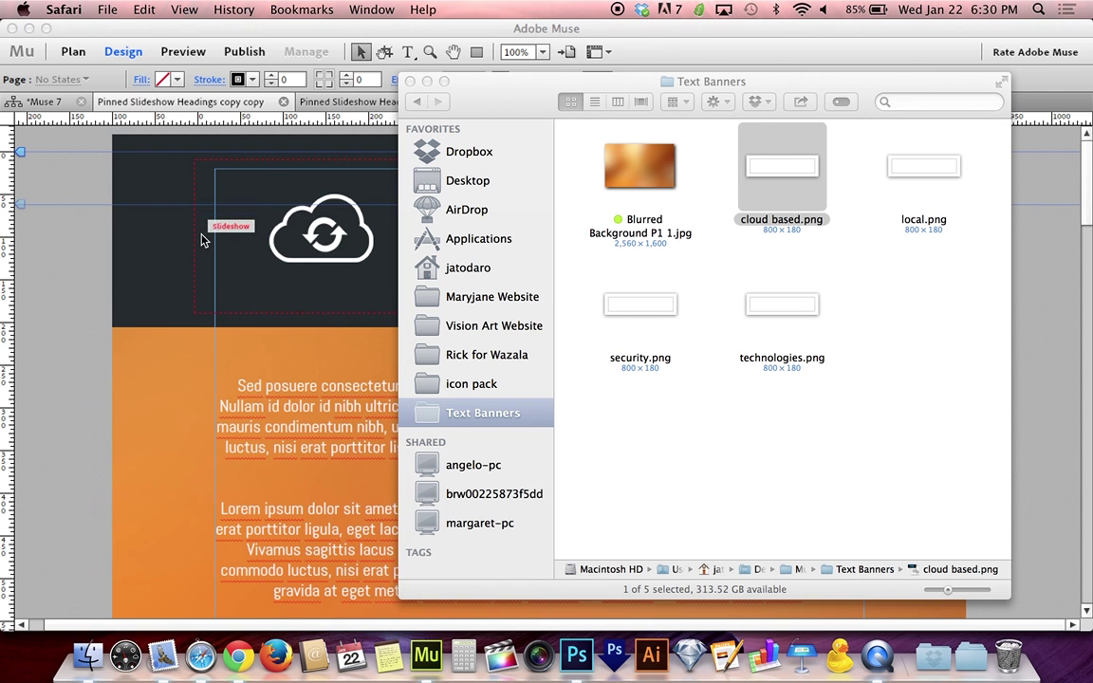
Quick Look the cloud based.png, technologies.png and local.png banners, then open cloud based.png in Photoshop.
{"action": "left_click", "coordinate": [811, 540]}
{"action": "left_click", "coordinate": [822, 446]}
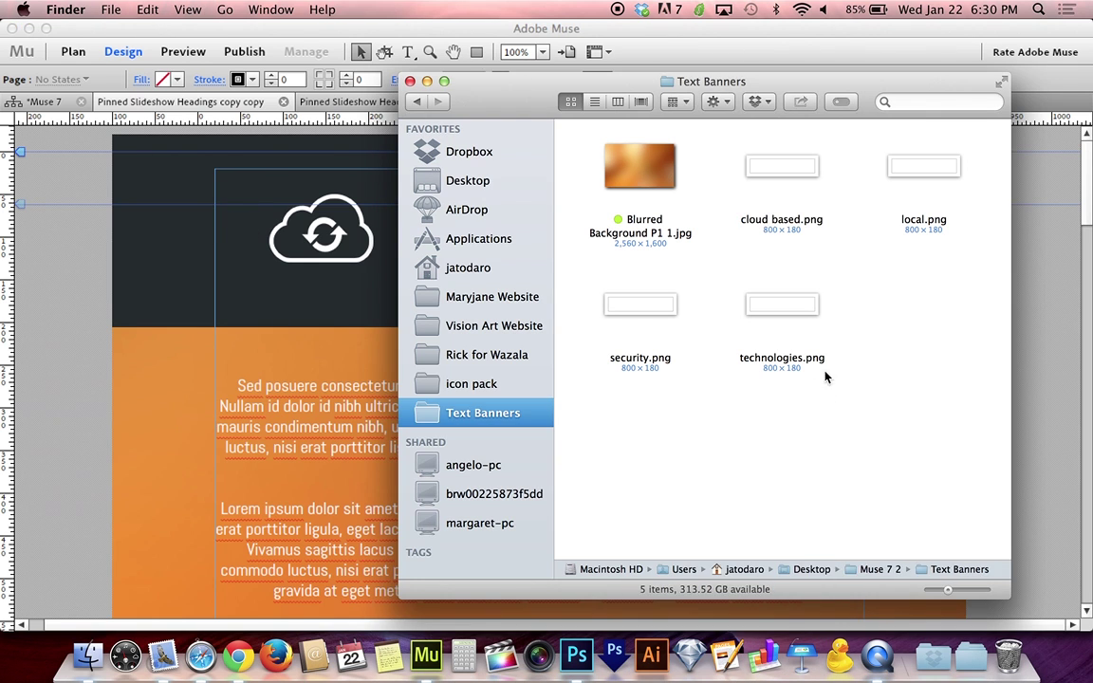
{"action": "left_click", "coordinate": [783, 169]}
{"action": "key", "text": "space"}
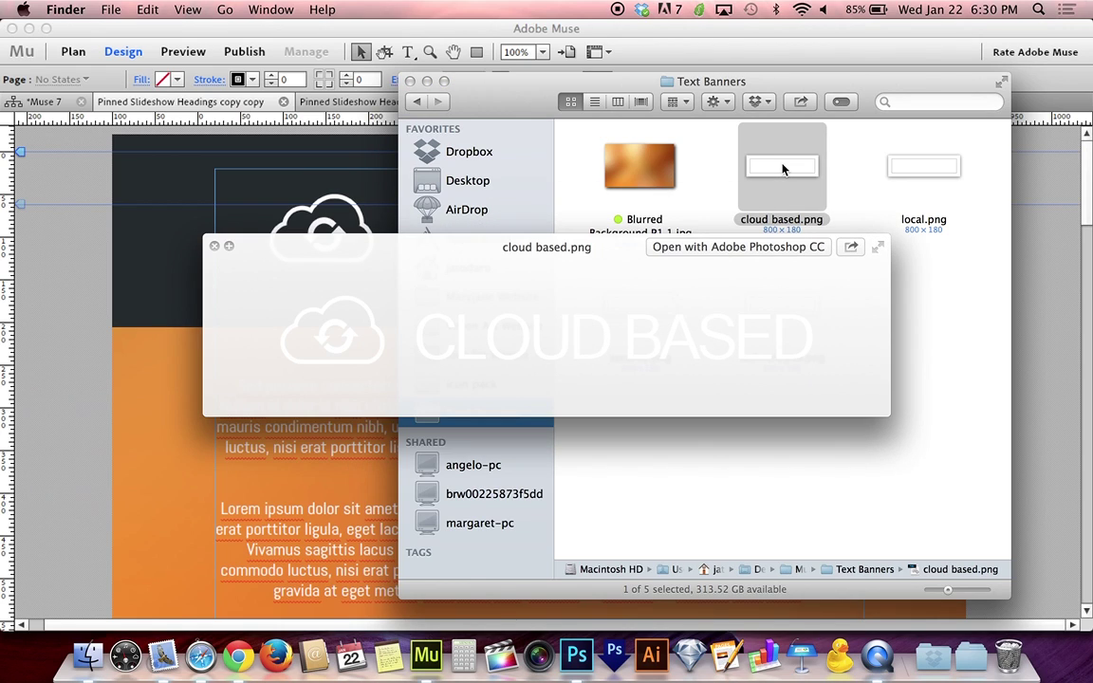
{"action": "key", "text": "Right"}
{"action": "key", "text": "Left"}
{"action": "key", "text": "Down"}
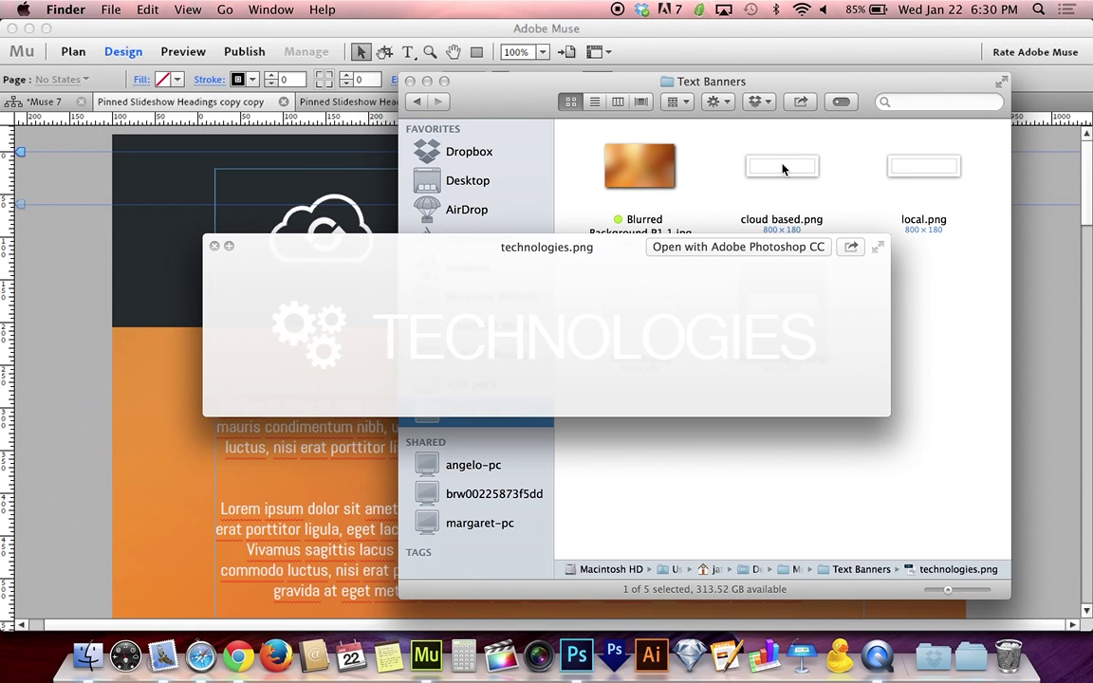
{"action": "key", "text": "Up"}
{"action": "key", "text": "Right"}
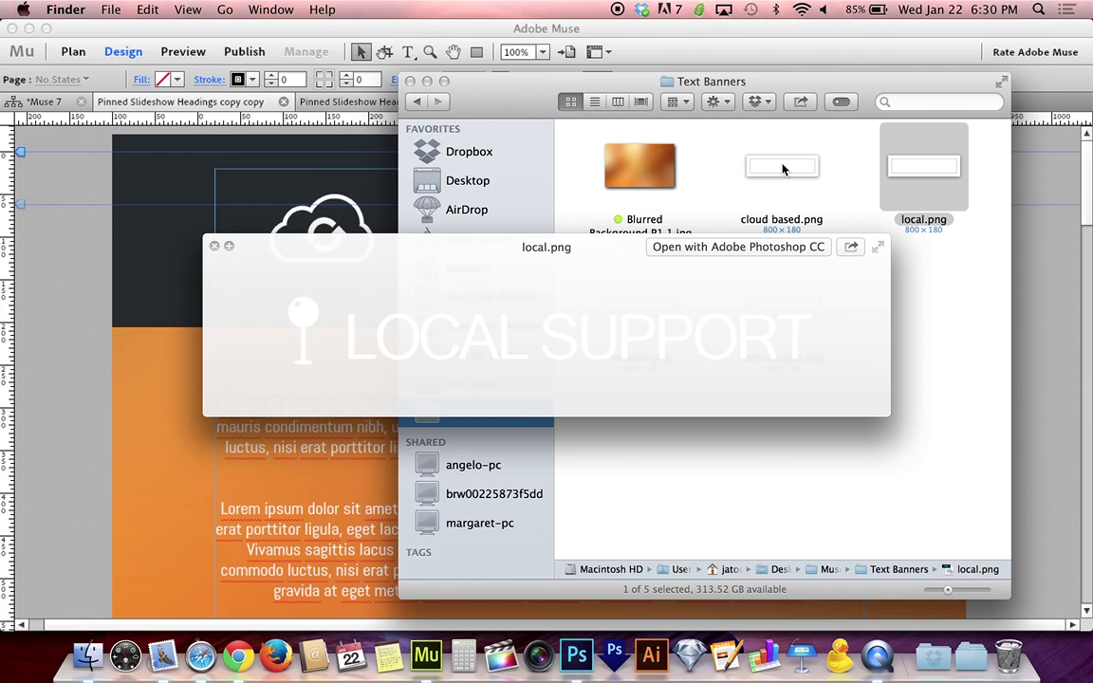
{"action": "key", "text": "Left"}
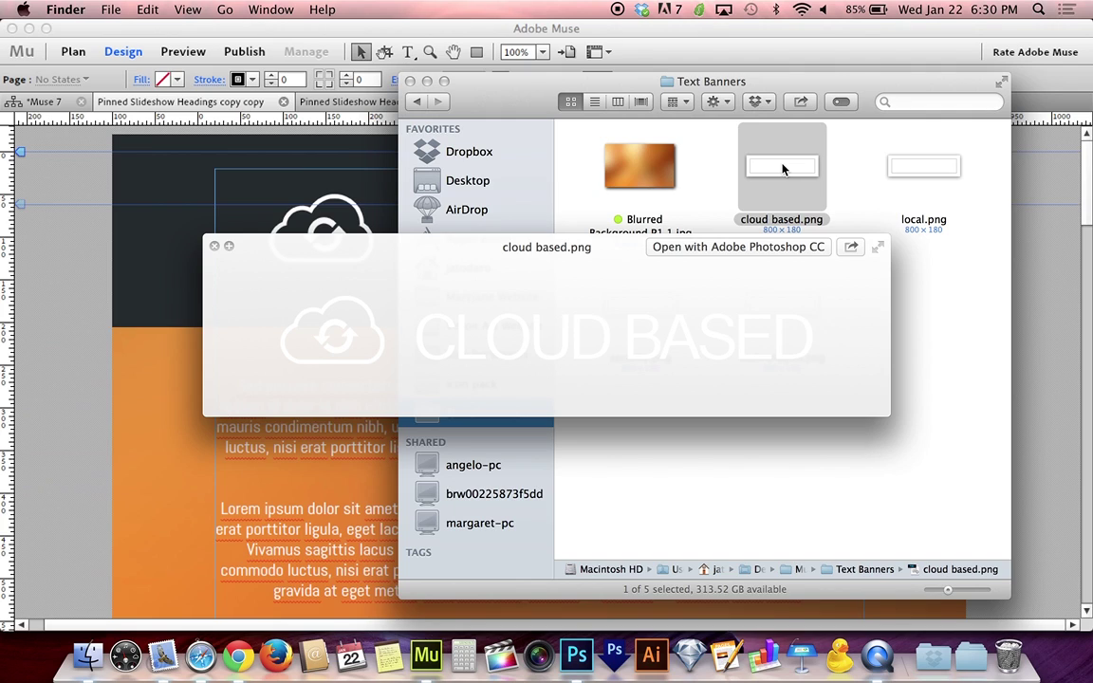
{"action": "double_click", "coordinate": [783, 169]}
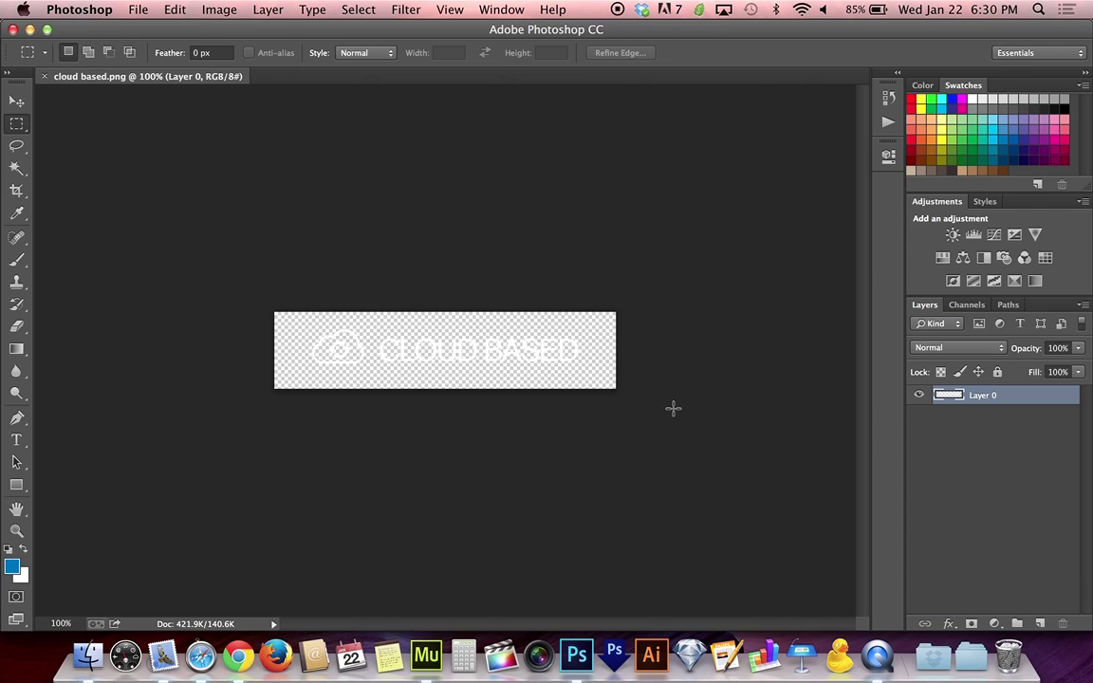
Add a blue-filled layer to the CLOUD BASED banner, undo and delete it, then show Mission Control.
{"action": "left_click", "coordinate": [1040, 626]}
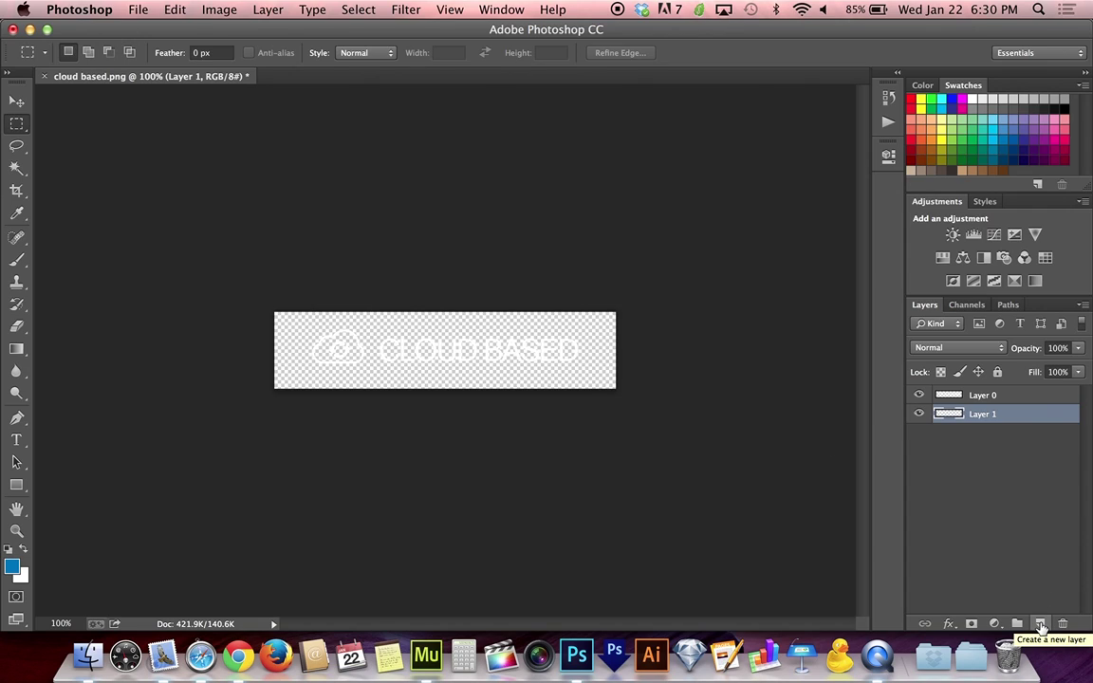
{"action": "key", "text": "alt+BackSpace"}
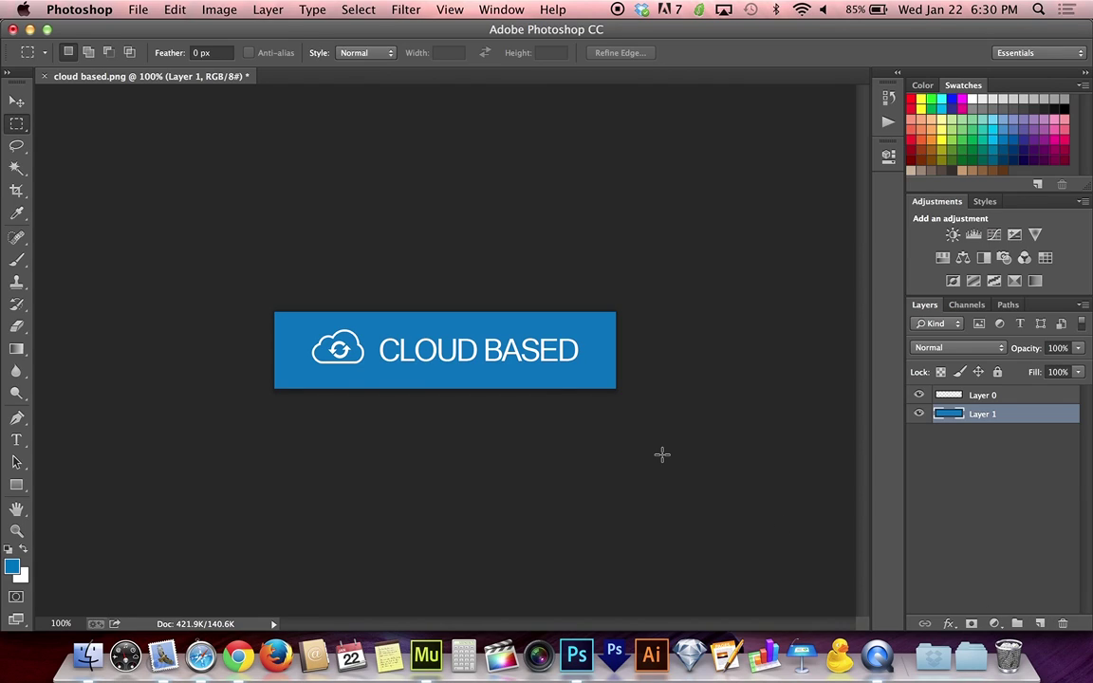
{"action": "key", "text": "super+z"}
{"action": "key", "text": "BackSpace"}
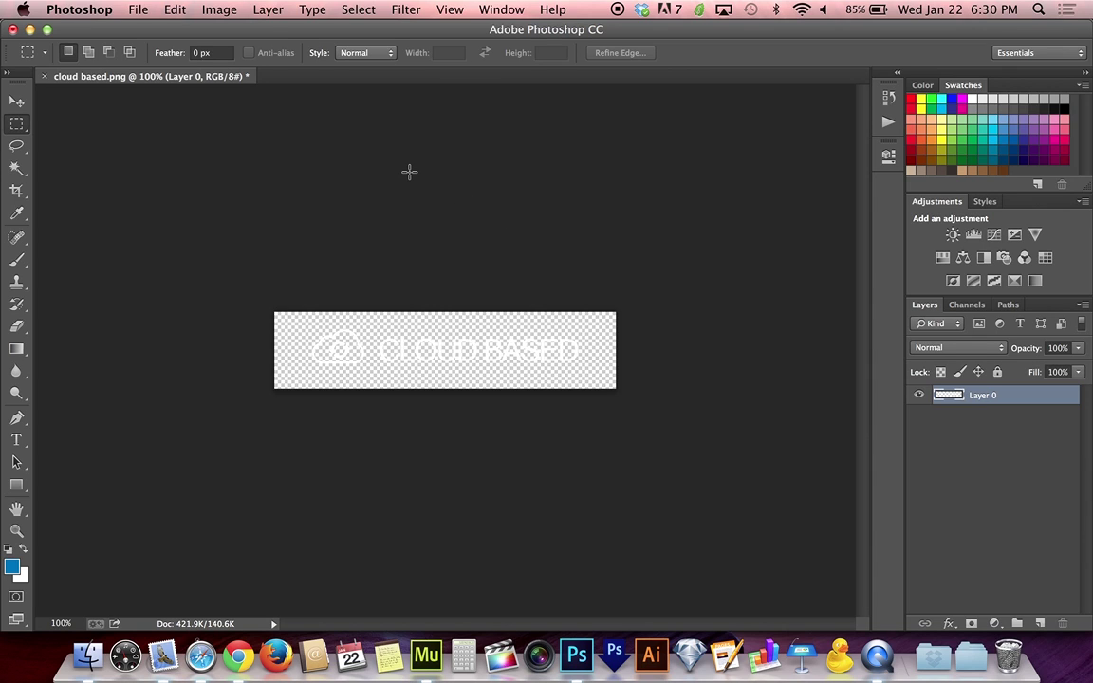
{"action": "key", "text": "ctrl+Up"}
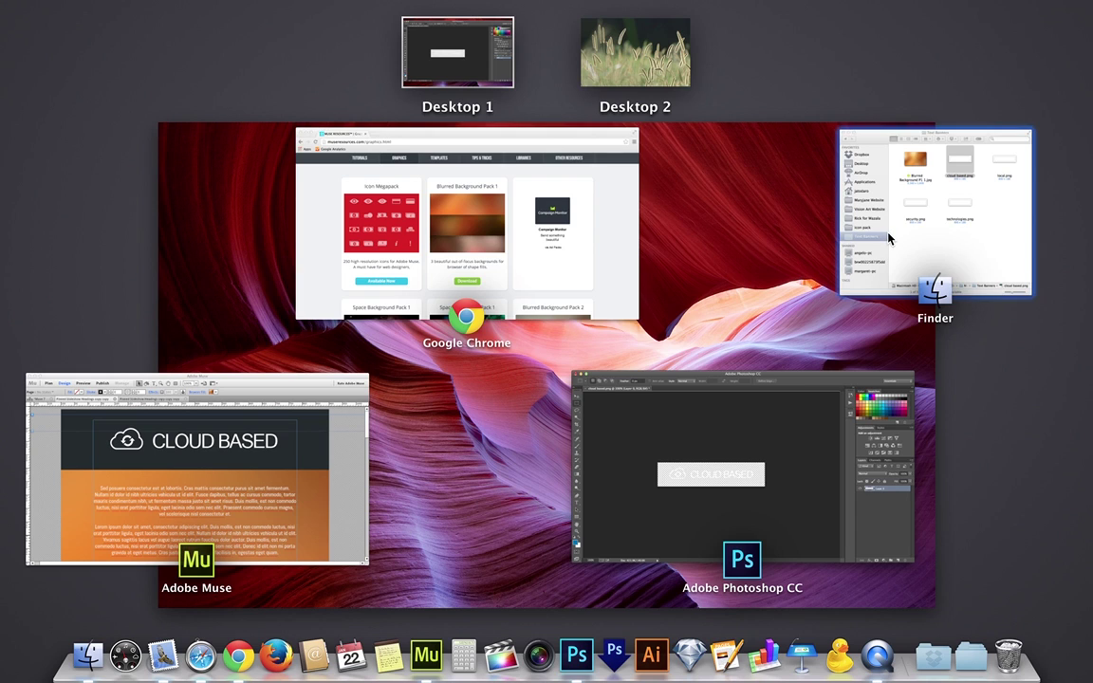
In the Text Banners folder, Quick Look cloud based.png, technologies.png and security.png.
{"action": "left_click", "coordinate": [889, 237]}
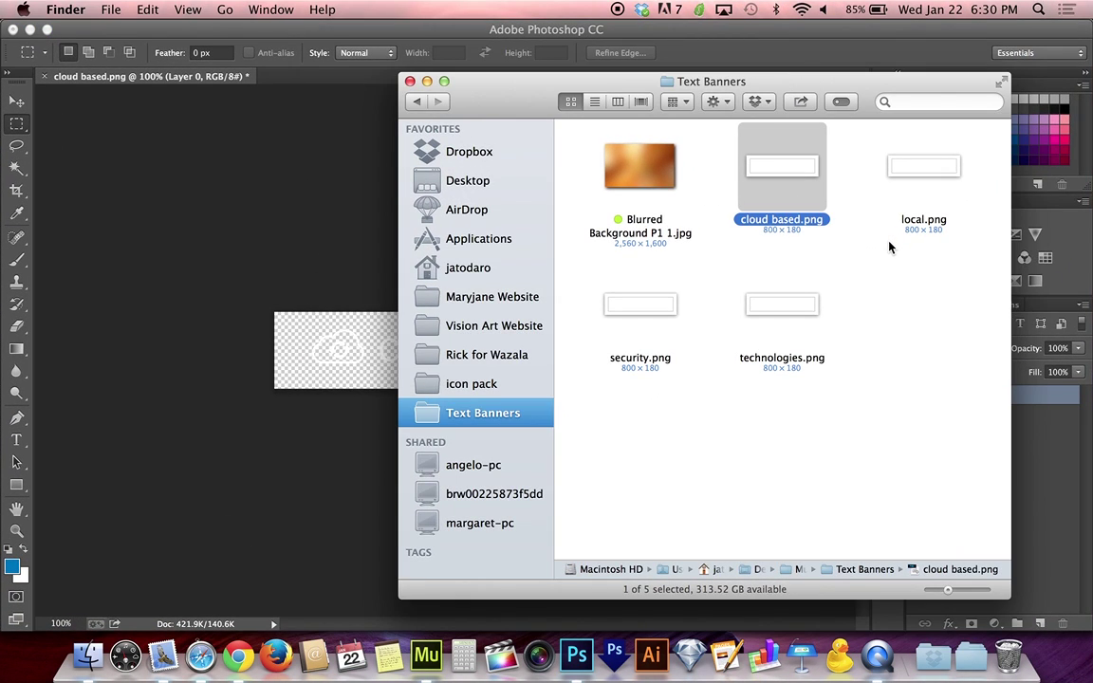
{"action": "left_click", "coordinate": [857, 269]}
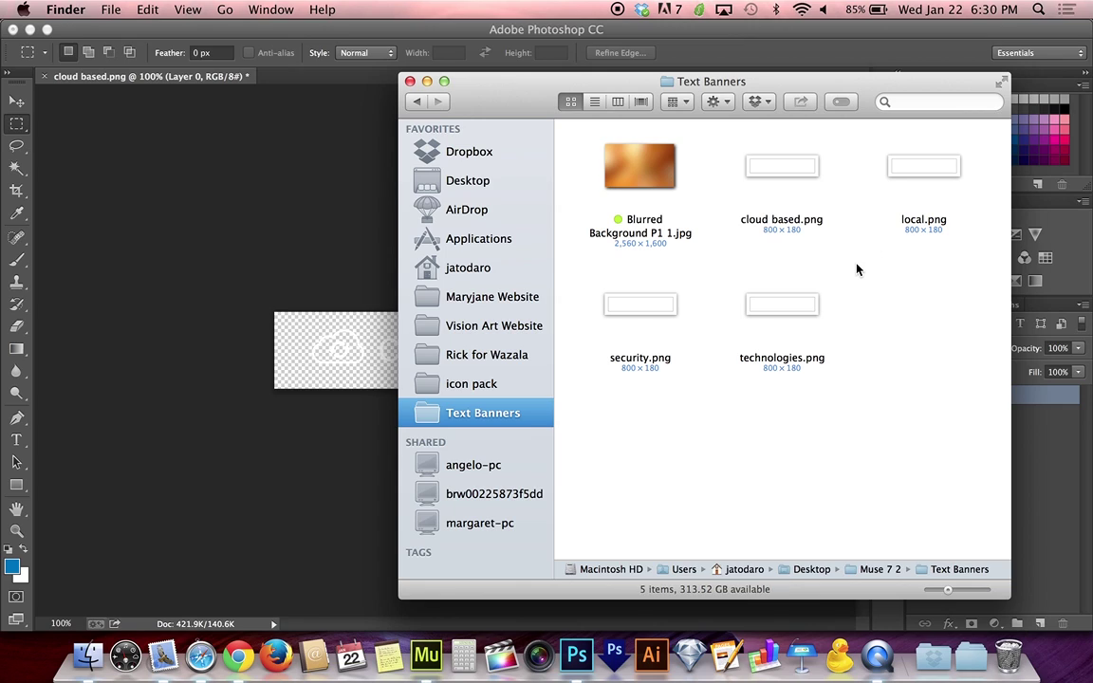
{"action": "left_click", "coordinate": [797, 177]}
{"action": "key", "text": "space"}
{"action": "key", "text": "Right"}
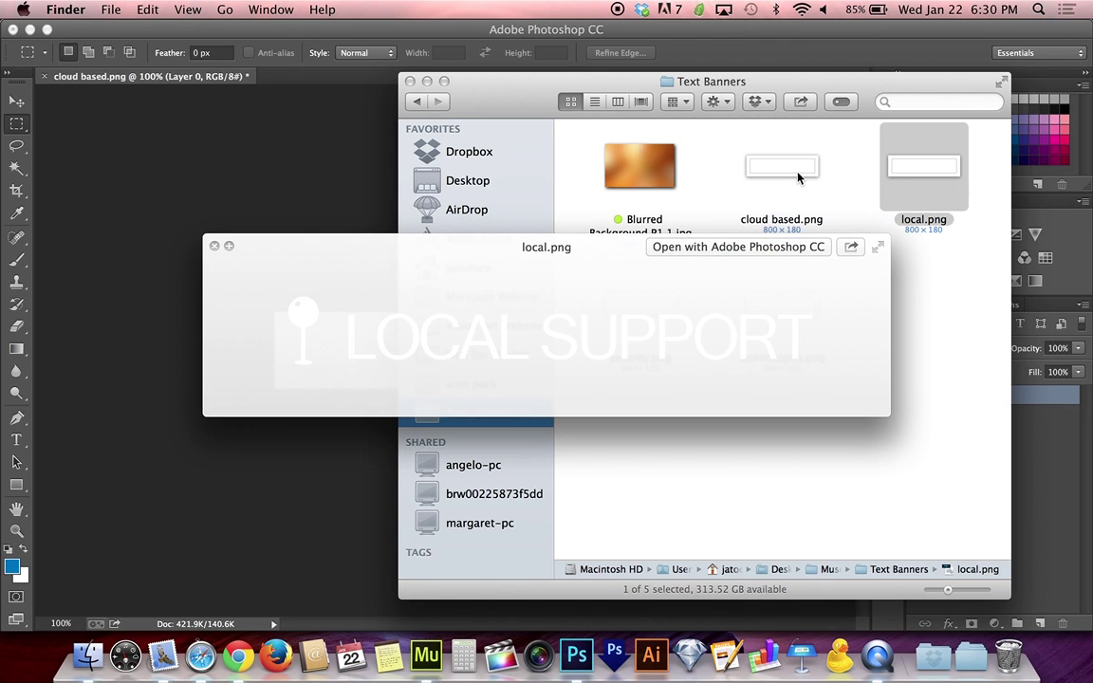
{"action": "key", "text": "Left"}
{"action": "key", "text": "Down"}
{"action": "key", "text": "Left"}
{"action": "key", "text": "Right"}
{"action": "key", "text": "Up"}
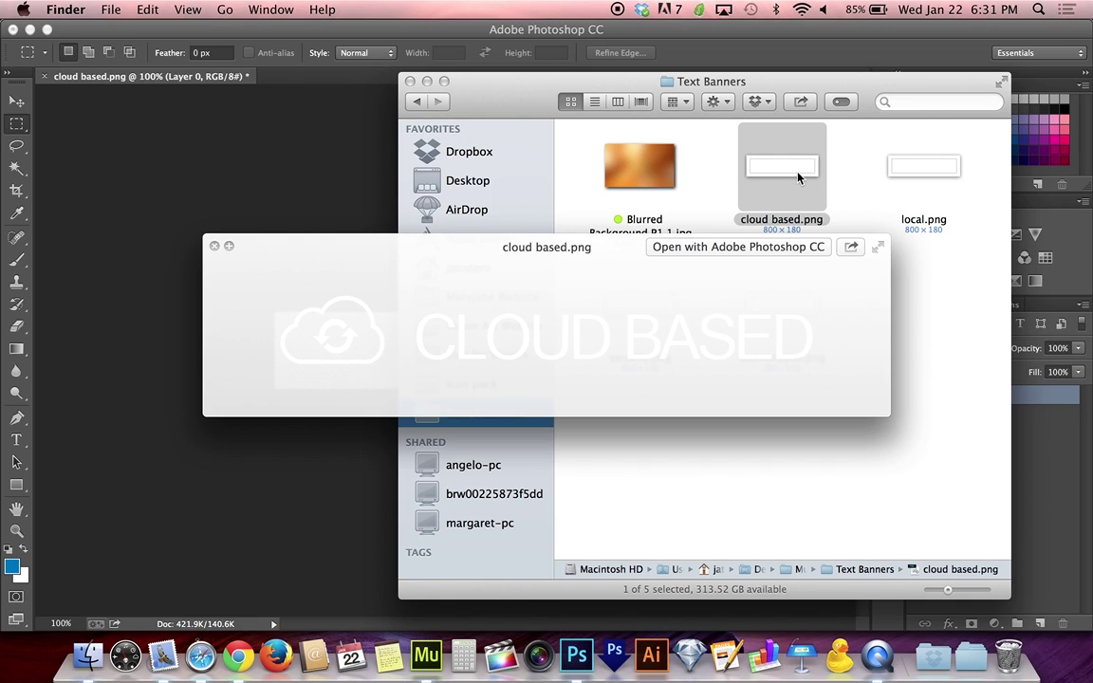
Close the preview and move the file selection among the banners back to cloud based.png.
{"action": "key", "text": "Right"}
{"action": "key", "text": "space"}
{"action": "key", "text": "Left"}
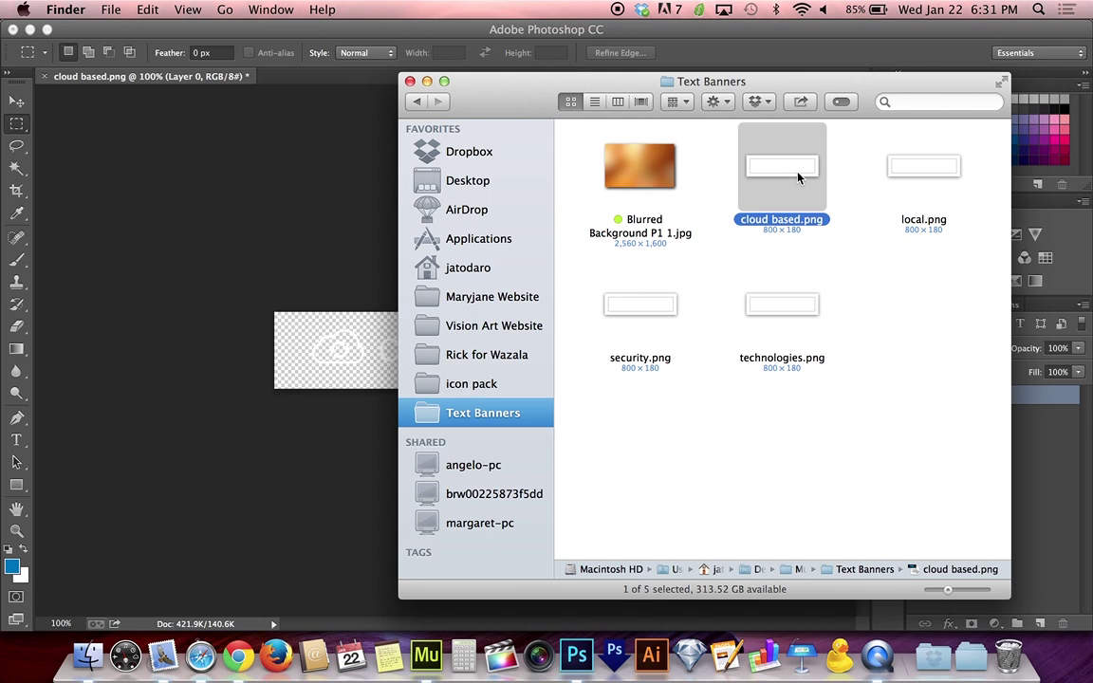
{"action": "key", "text": "Down"}
{"action": "key", "text": "Left"}
{"action": "key", "text": "Right"}
{"action": "key", "text": "Up"}
Quick Look local.png and step through the other banners, then return to Adobe Muse.
{"action": "left_click", "coordinate": [925, 186]}
{"action": "key", "text": "space"}
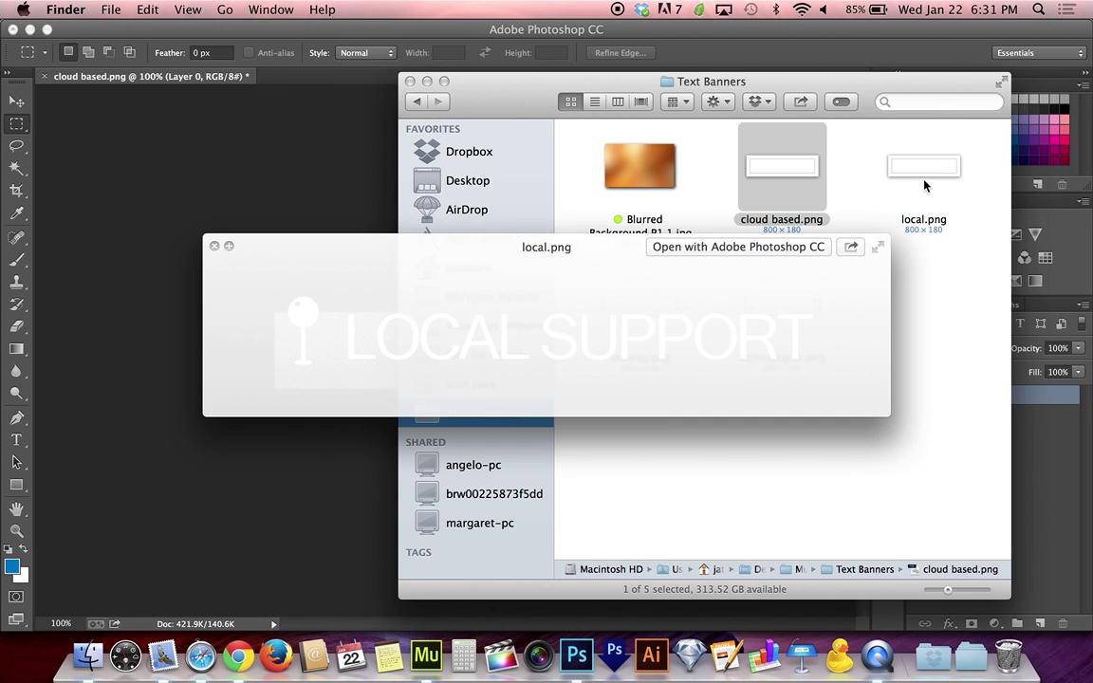
{"action": "key", "text": "Down"}
{"action": "key", "text": "Left"}
{"action": "key", "text": "Right"}
{"action": "key", "text": "Up"}
{"action": "key", "text": "Right"}
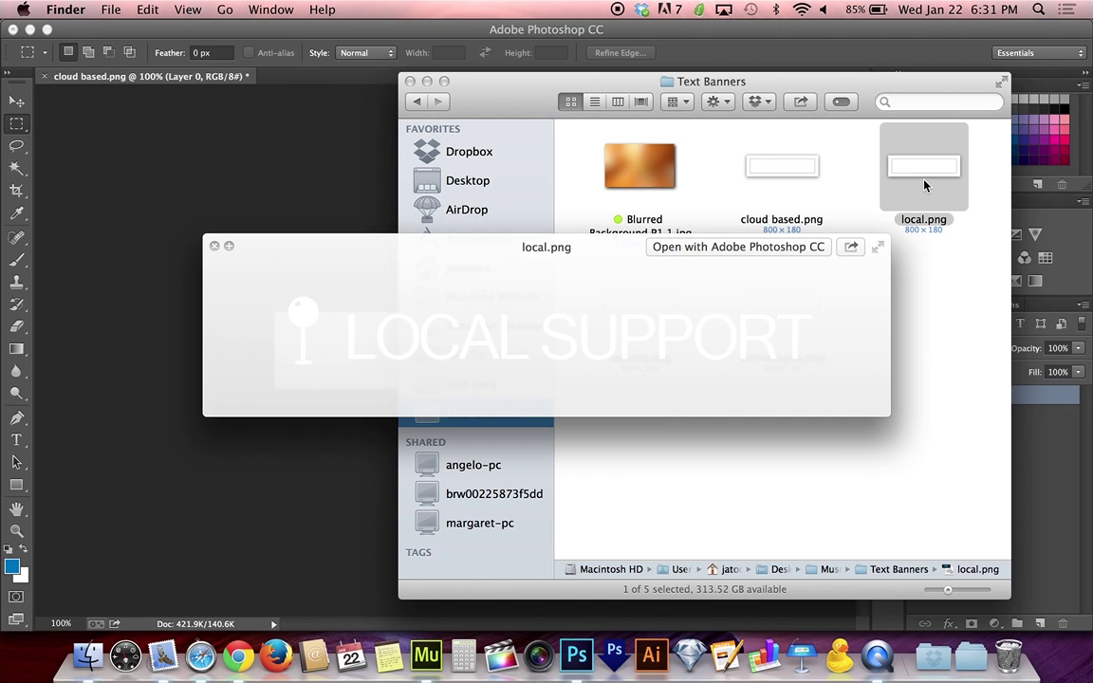
{"action": "key", "text": "space"}
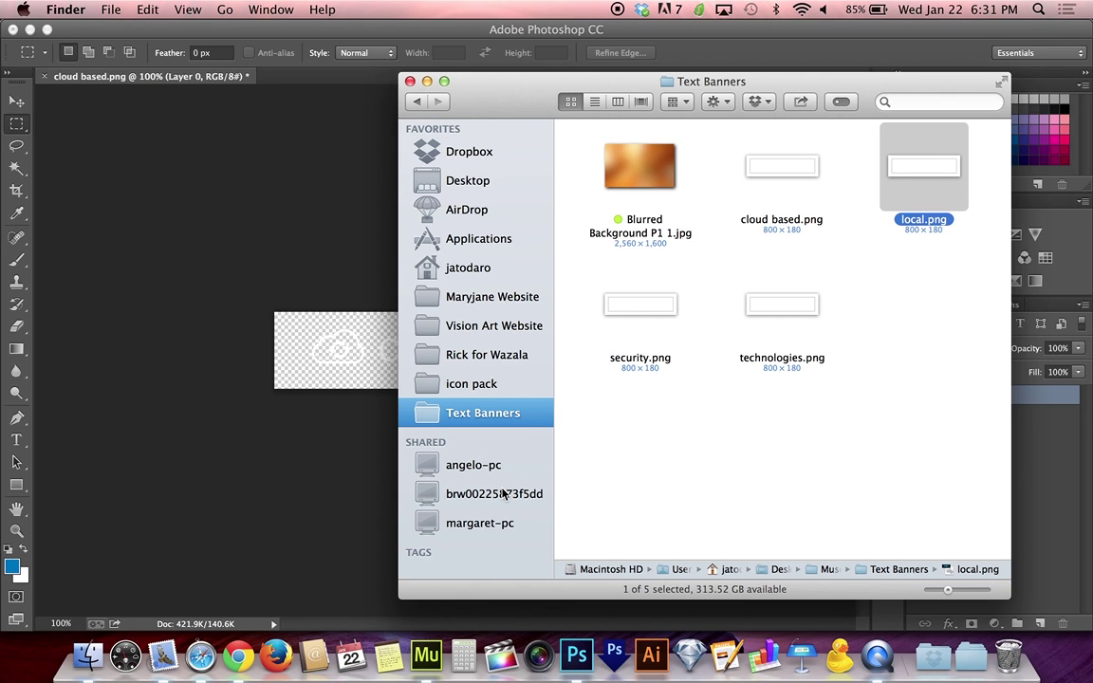
{"action": "left_click", "coordinate": [426, 655]}
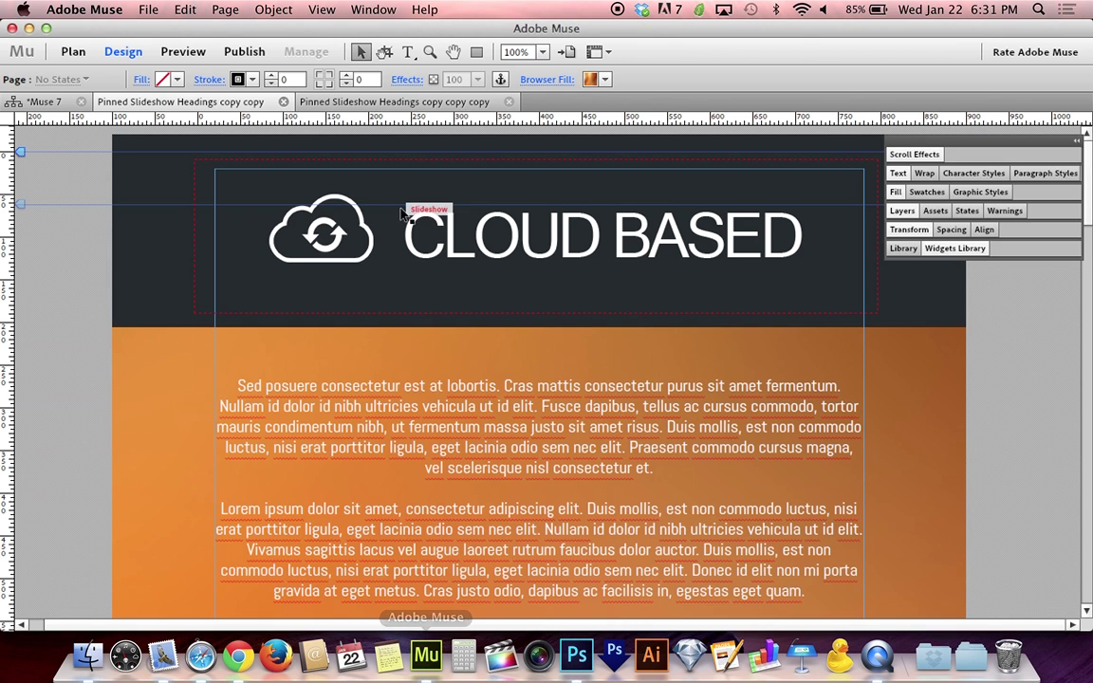
Switch to the 'Pinned Slideshow Headings copy copy copy' page and export a browser preview with Cmd+Shift+E.
{"action": "left_click", "coordinate": [366, 106]}
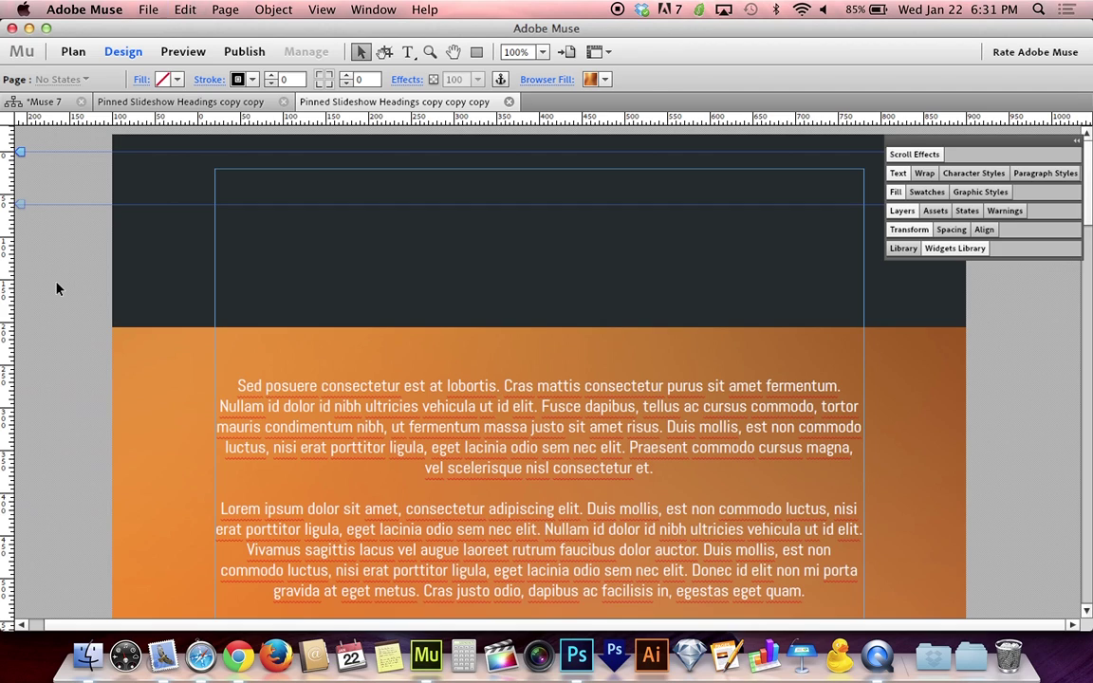
{"action": "key", "text": "super+shift+e"}
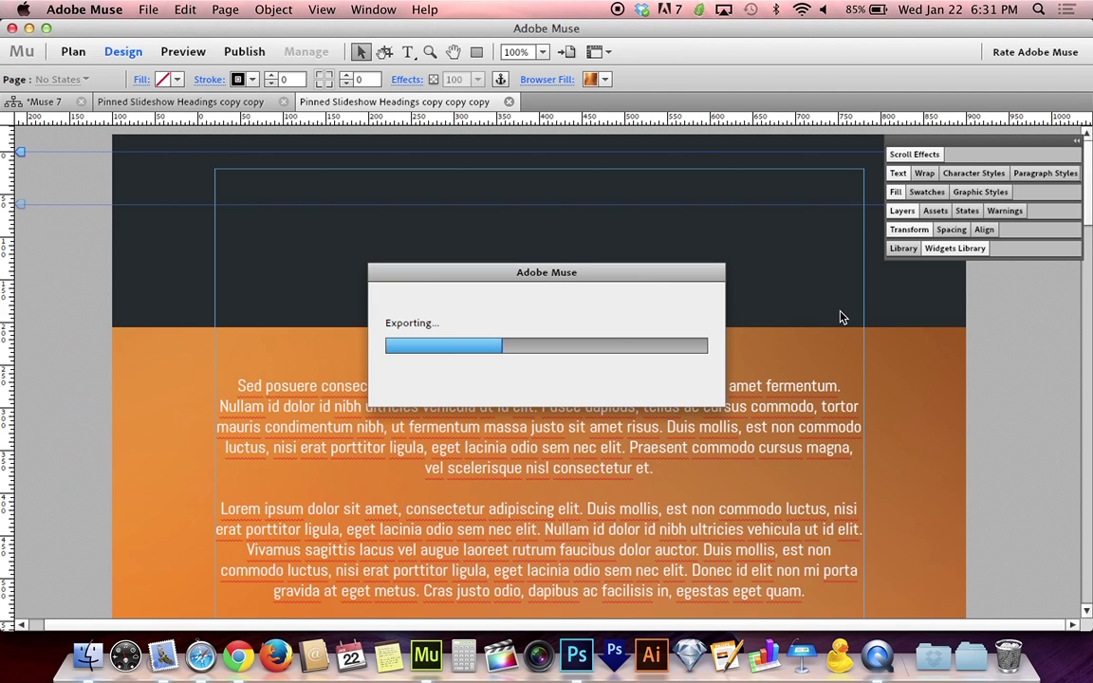
Scroll the pinned slideshow text up and down in Safari, then select Muse's dark header rectangle.
{"action": "scroll", "coordinate": [840, 312], "scroll_direction": "up", "scroll_amount": 1}
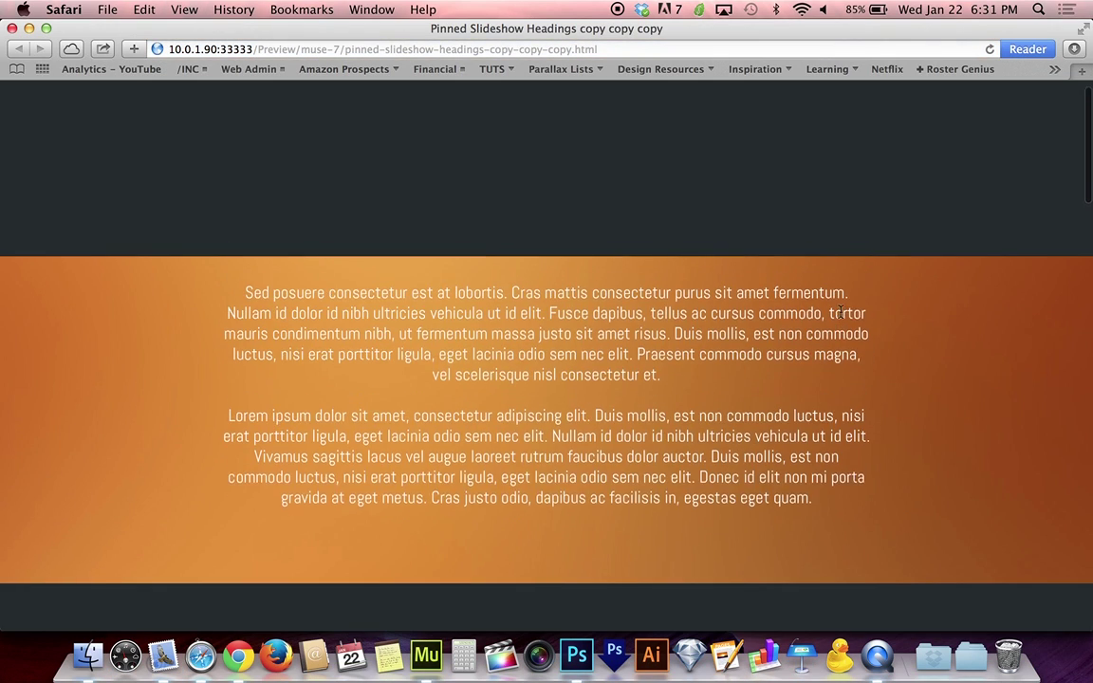
{"action": "scroll", "coordinate": [840, 311], "scroll_direction": "down", "scroll_amount": 5}
{"action": "scroll", "coordinate": [840, 311], "scroll_direction": "down", "scroll_amount": 10}
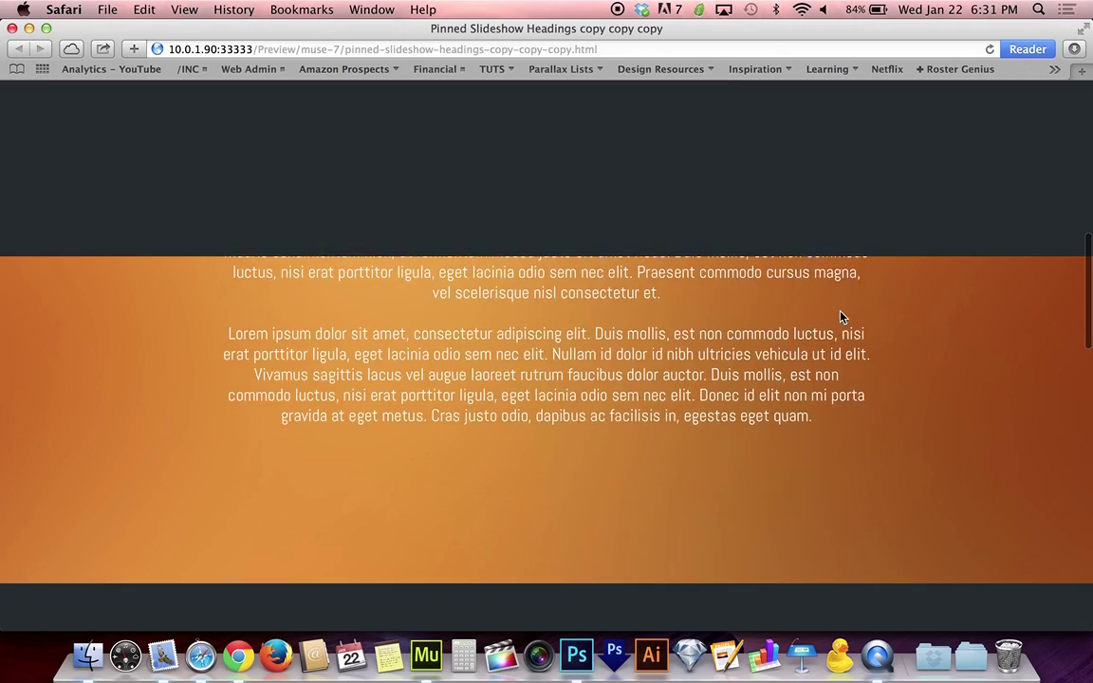
{"action": "scroll", "coordinate": [840, 317], "scroll_direction": "up", "scroll_amount": 5}
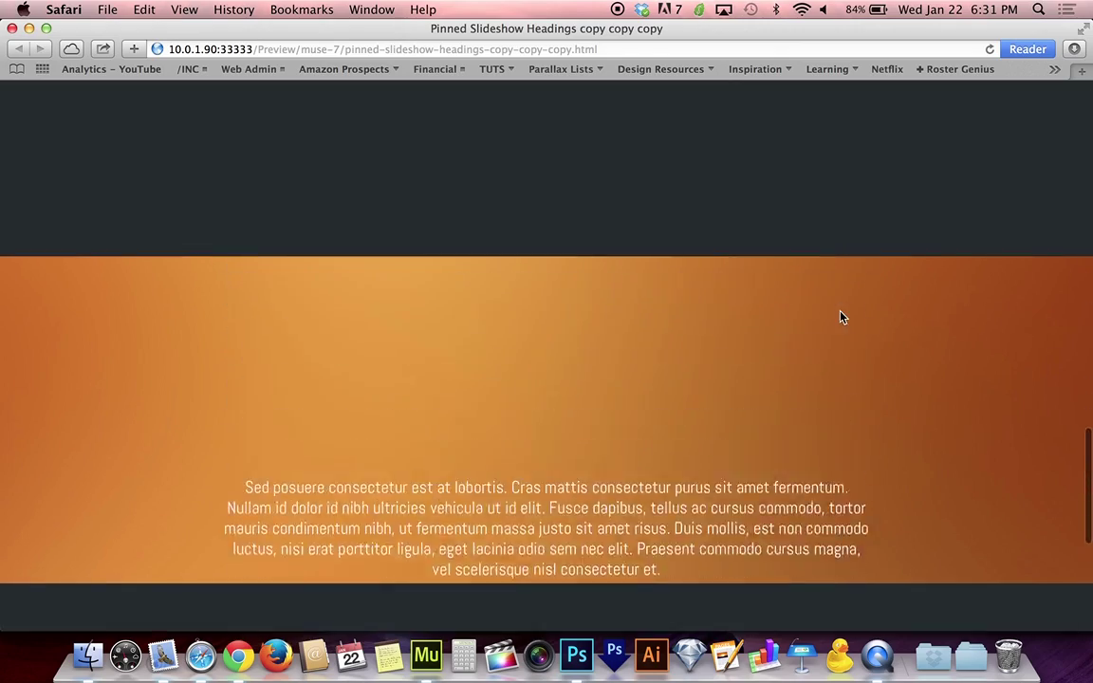
{"action": "scroll", "coordinate": [798, 244], "scroll_direction": "down", "scroll_amount": 5}
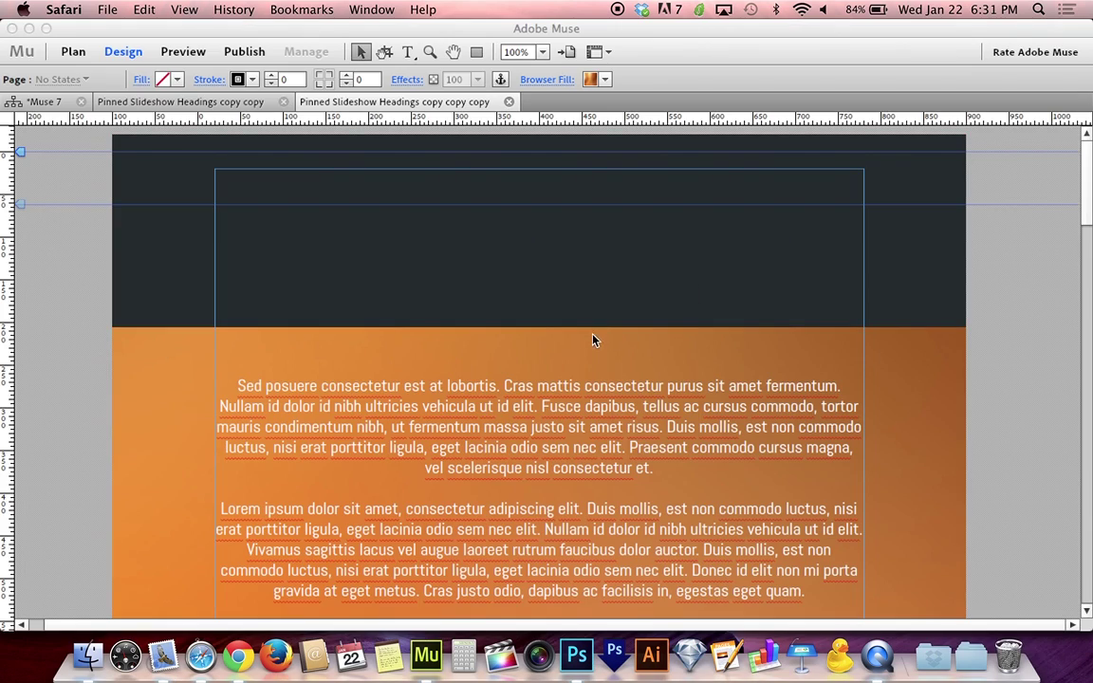
{"action": "left_click", "coordinate": [531, 243]}
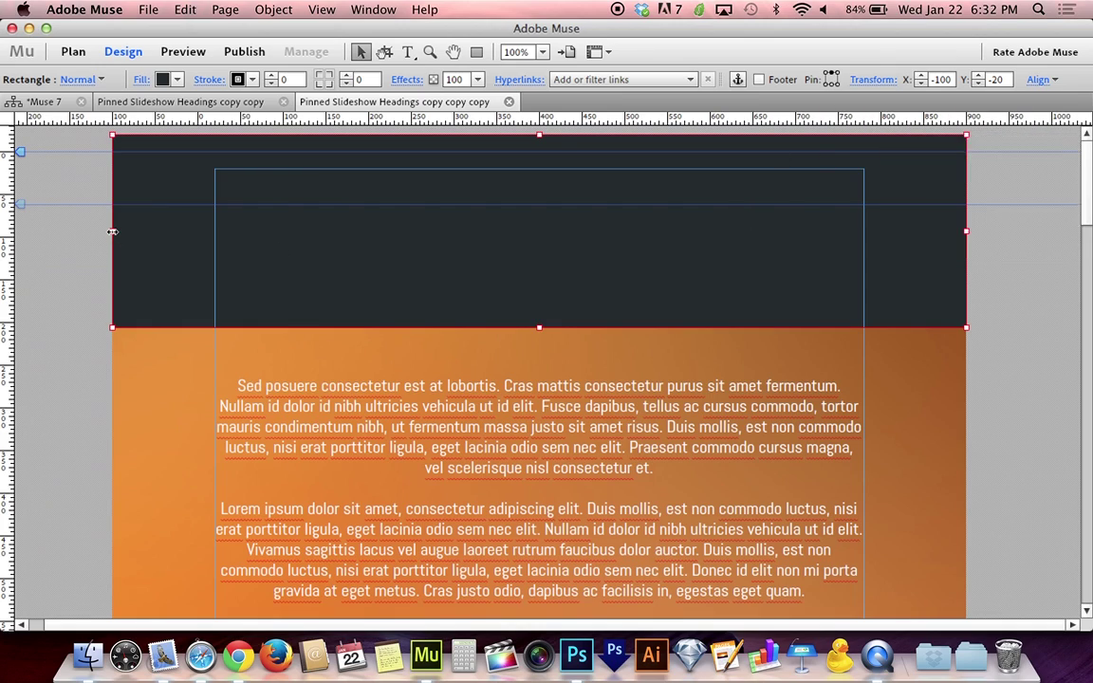
Drag the header band's left handle to test its width, deselect, and reopen the browser preview.
{"action": "mouse_move", "coordinate": [112, 231]}
{"action": "left_mouse_down"}
{"action": "mouse_move", "coordinate": [154, 237]}
{"action": "mouse_move", "coordinate": [112, 232]}
{"action": "left_mouse_up"}
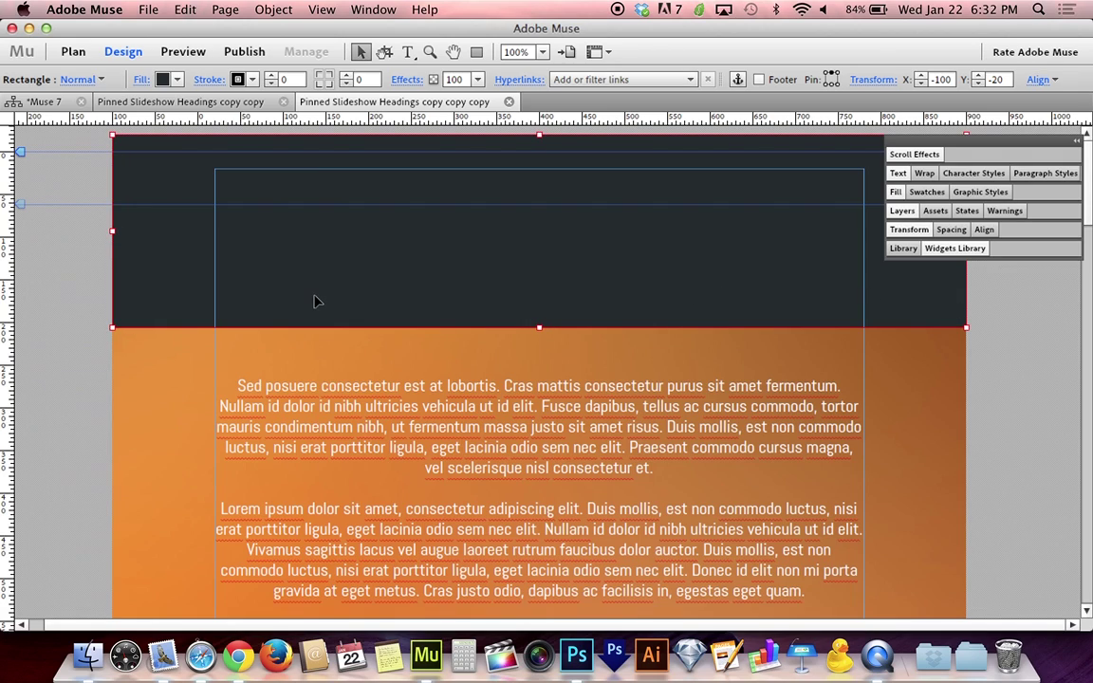
{"action": "left_click", "coordinate": [69, 361]}
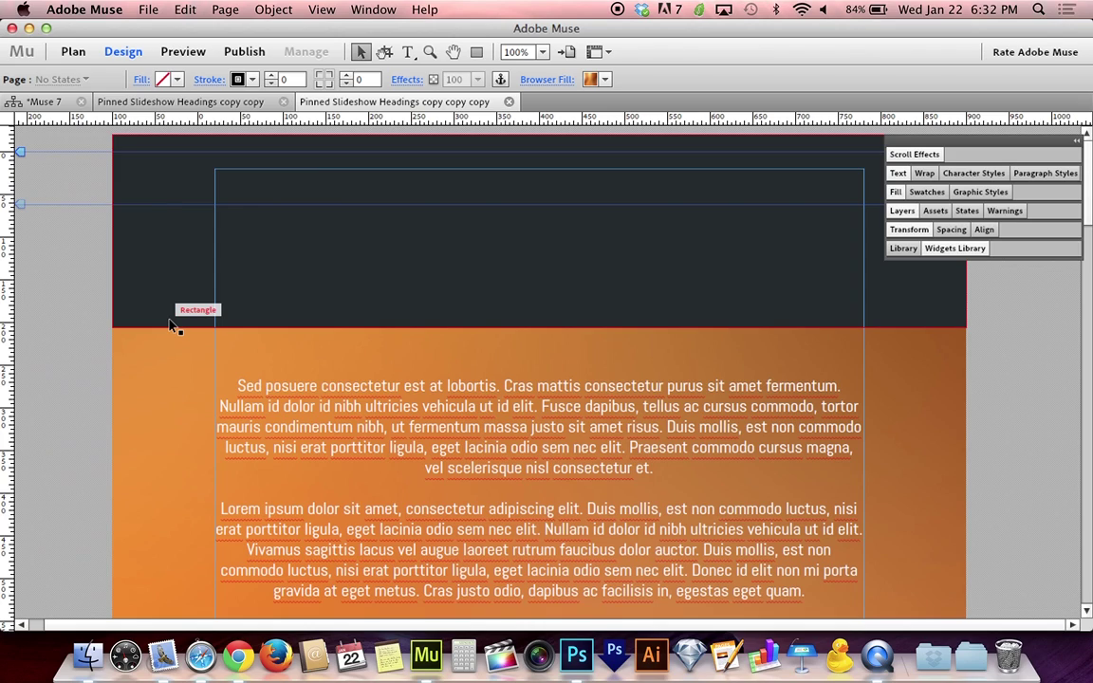
{"action": "key", "text": "super+shift+e"}
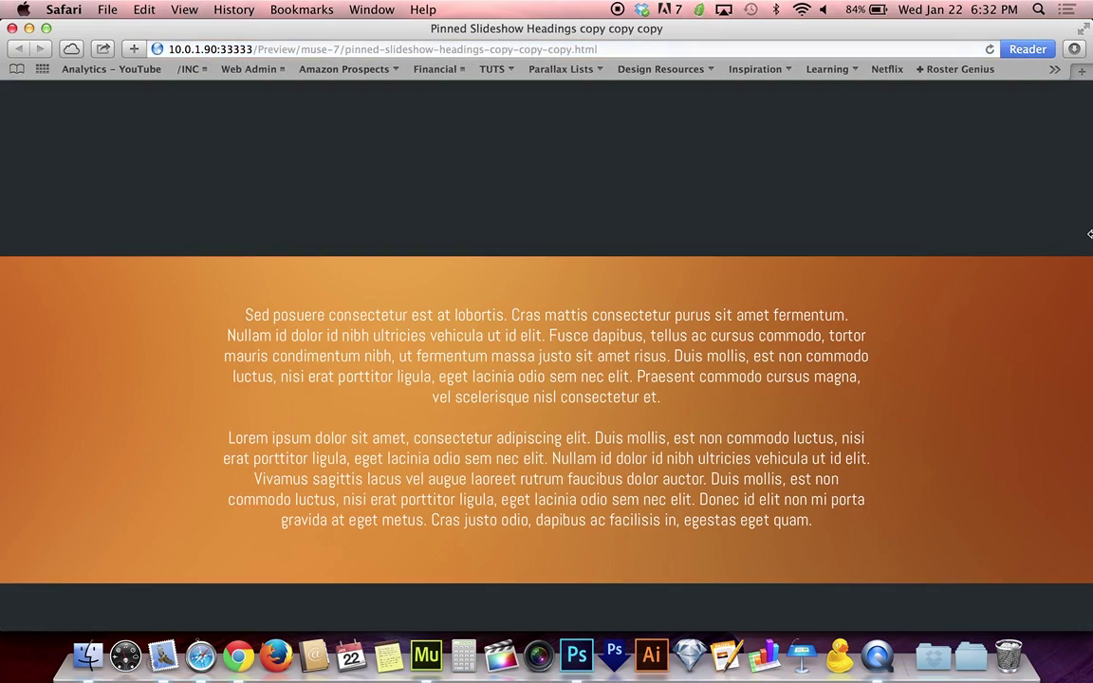
{"action": "left_click_drag", "start_coordinate": [1071, 236], "coordinate": [1091, 253]}
Resize the Safari preview narrower and wider, then close it with Cmd+W.
{"action": "mouse_move", "coordinate": [1090, 237]}
{"action": "left_mouse_down"}
{"action": "mouse_move", "coordinate": [1001, 237]}
{"action": "mouse_move", "coordinate": [1089, 238]}
{"action": "left_mouse_up"}
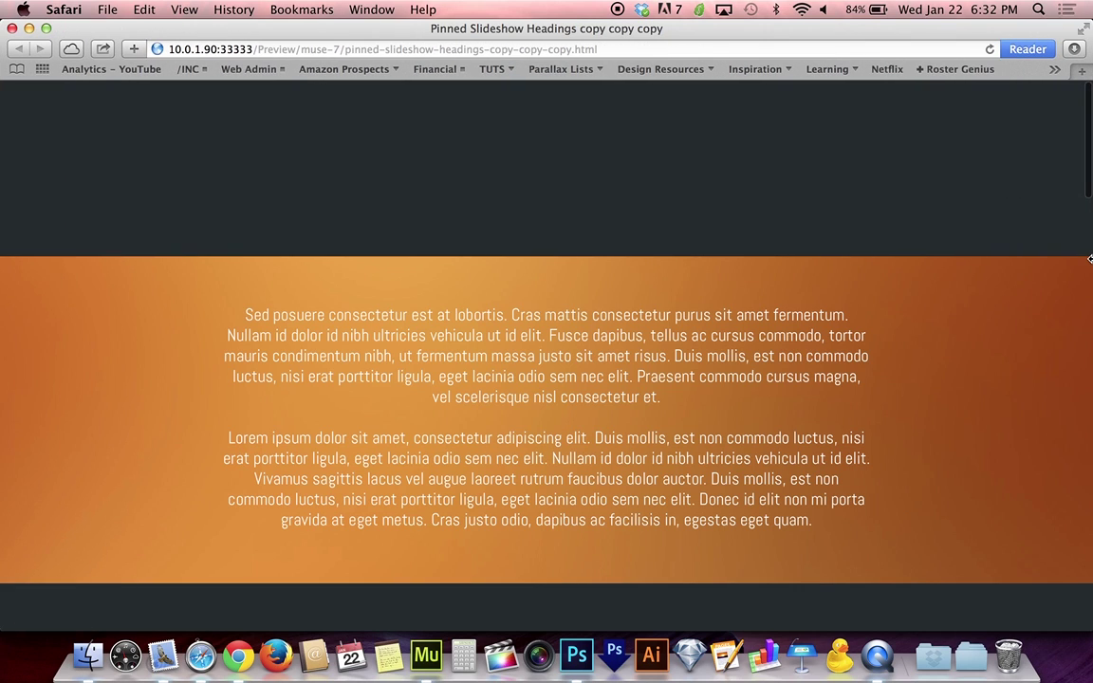
{"action": "key", "text": "super+w"}
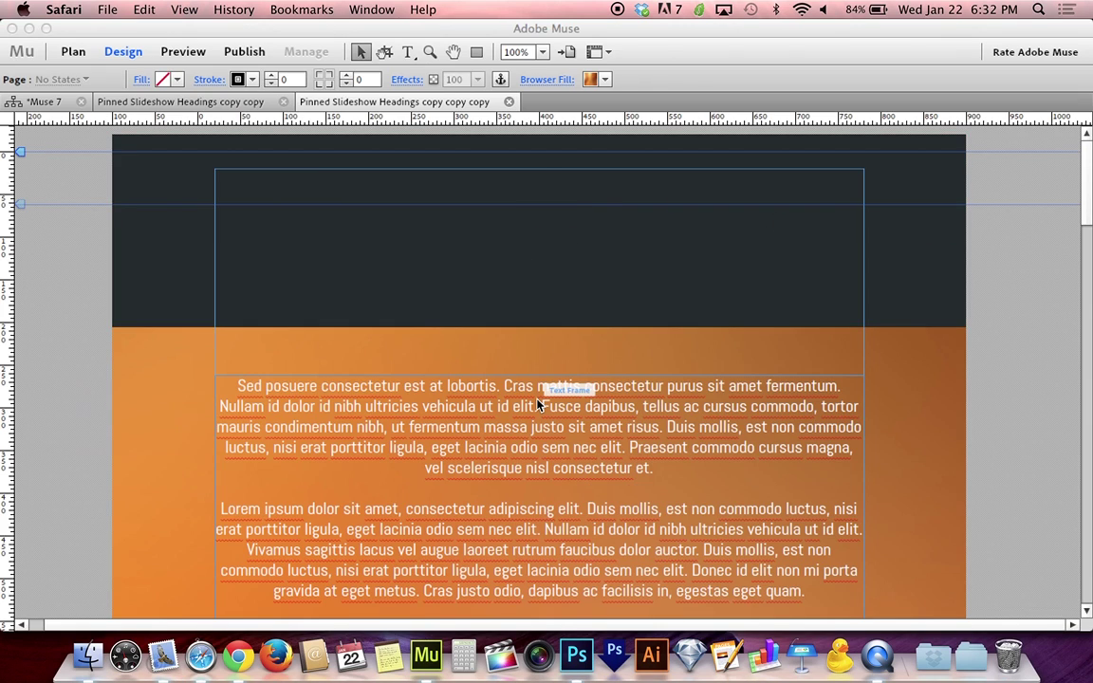
Scroll to the page bottom, select and deselect the dark footer band, then Preview Page in Browser.
{"action": "scroll", "coordinate": [538, 405], "scroll_direction": "down", "scroll_amount": 8}
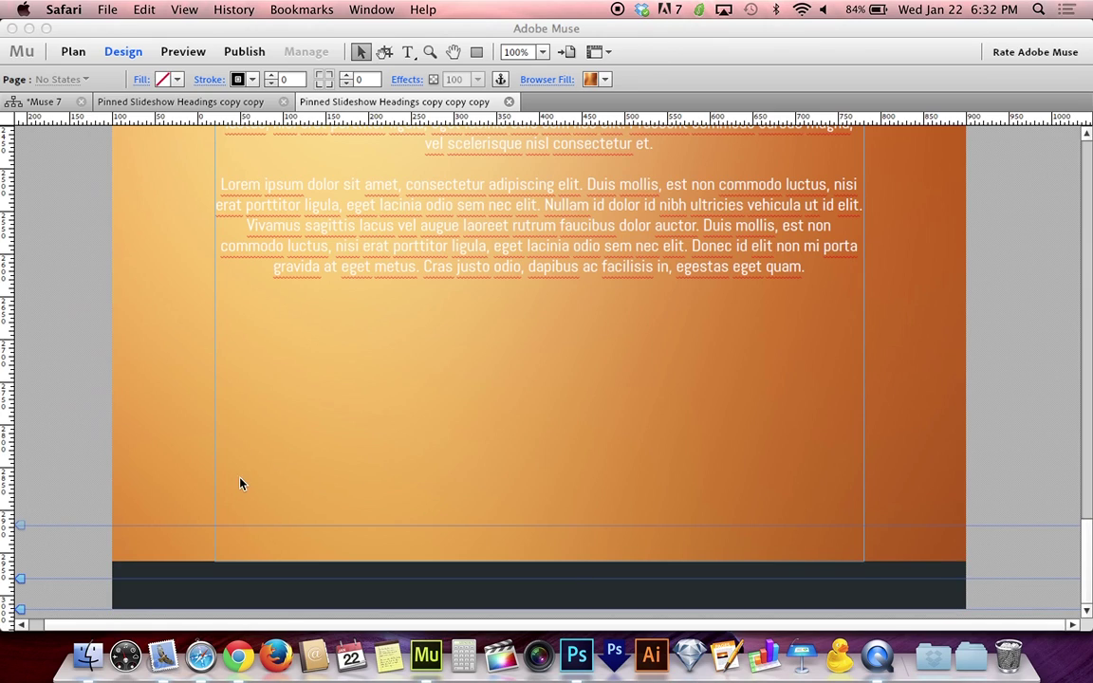
{"action": "left_click", "coordinate": [320, 586]}
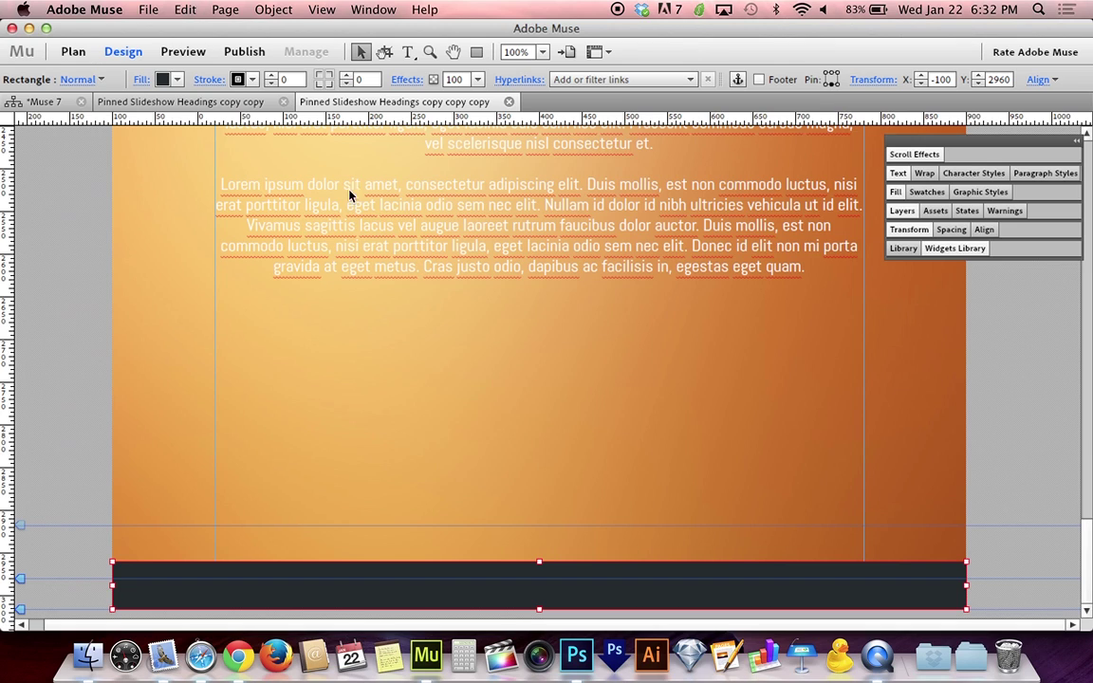
{"action": "left_click", "coordinate": [104, 262]}
{"action": "key", "text": "super+alt+e"}
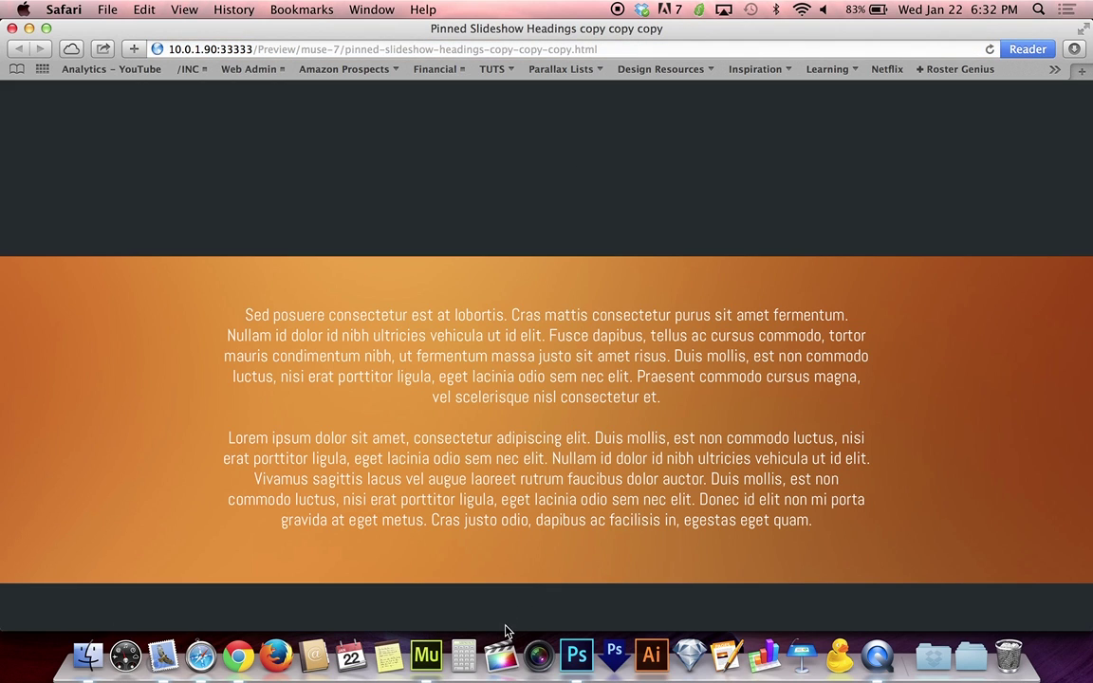
Shorten and narrow the Safari window, scroll through the pinned slideshow, then Cmd+Tab back to Muse.
{"action": "left_click_drag", "start_coordinate": [505, 630], "coordinate": [527, 628]}
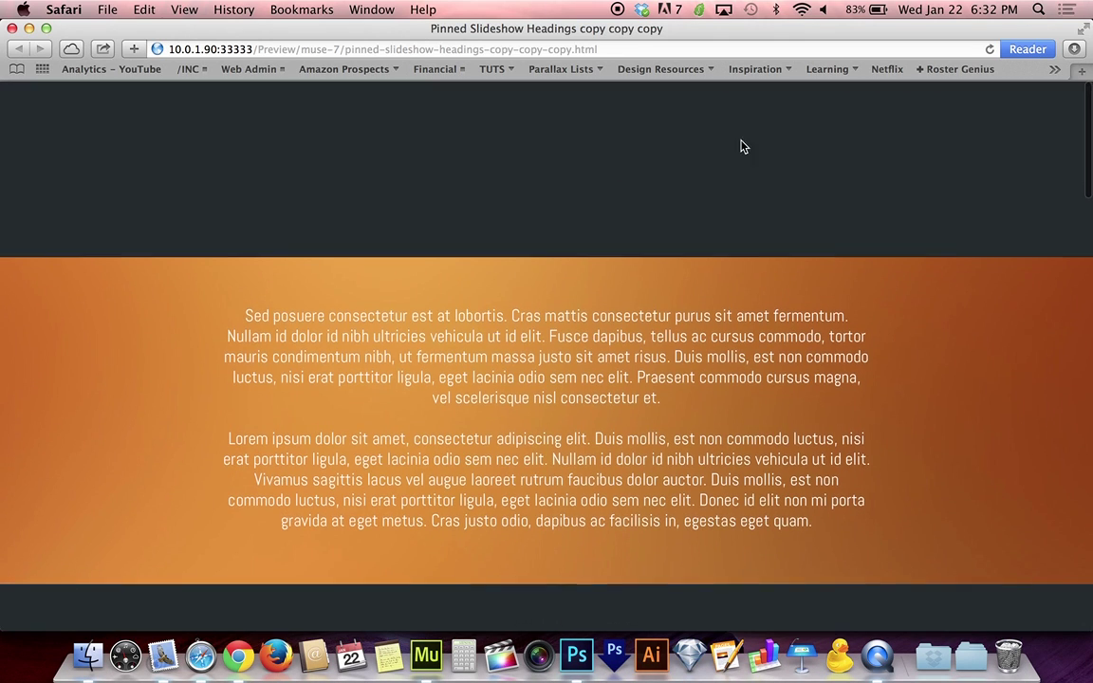
{"action": "mouse_move", "coordinate": [1092, 218]}
{"action": "left_mouse_down"}
{"action": "mouse_move", "coordinate": [776, 217]}
{"action": "mouse_move", "coordinate": [1091, 216]}
{"action": "left_mouse_up"}
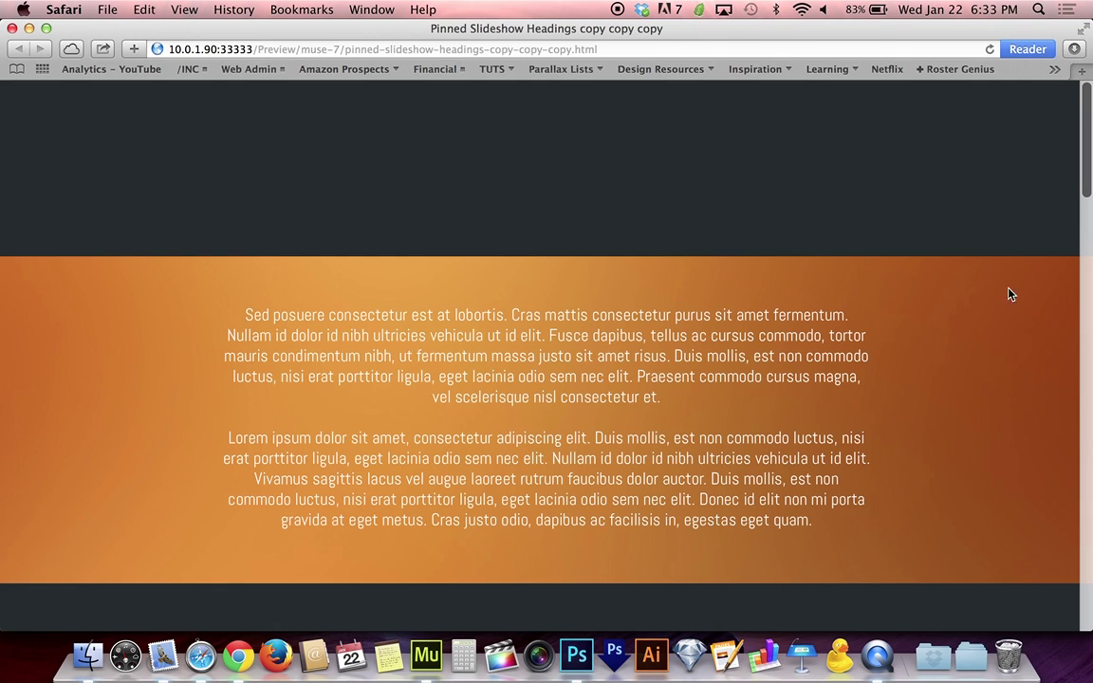
{"action": "mouse_move", "coordinate": [1092, 244]}
{"action": "left_mouse_down"}
{"action": "mouse_move", "coordinate": [845, 244]}
{"action": "mouse_move", "coordinate": [1092, 243]}
{"action": "left_mouse_up"}
{"action": "scroll", "coordinate": [842, 383], "scroll_direction": "down", "scroll_amount": 5}
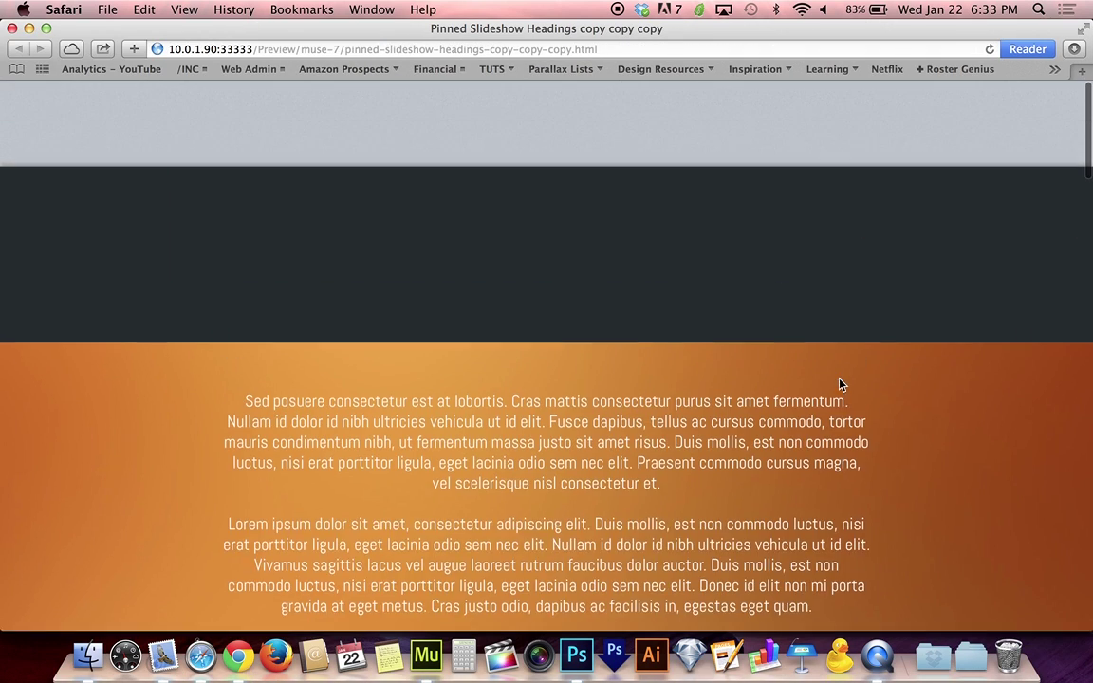
{"action": "scroll", "coordinate": [841, 383], "scroll_direction": "down", "scroll_amount": 10}
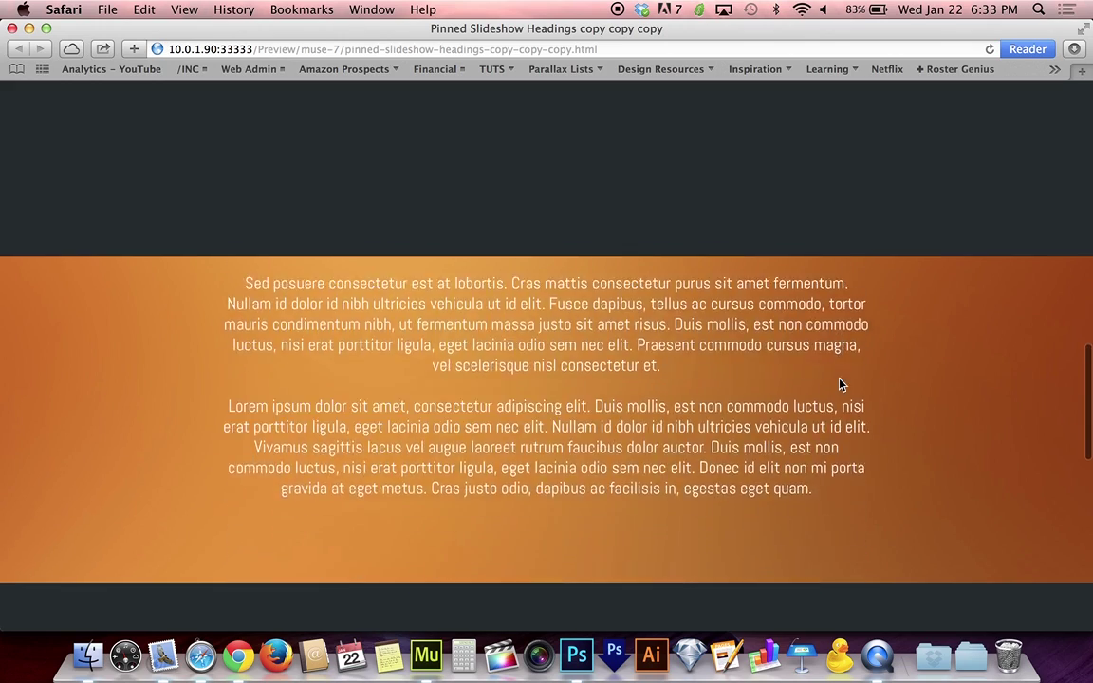
{"action": "scroll", "coordinate": [841, 384], "scroll_direction": "up", "scroll_amount": 15}
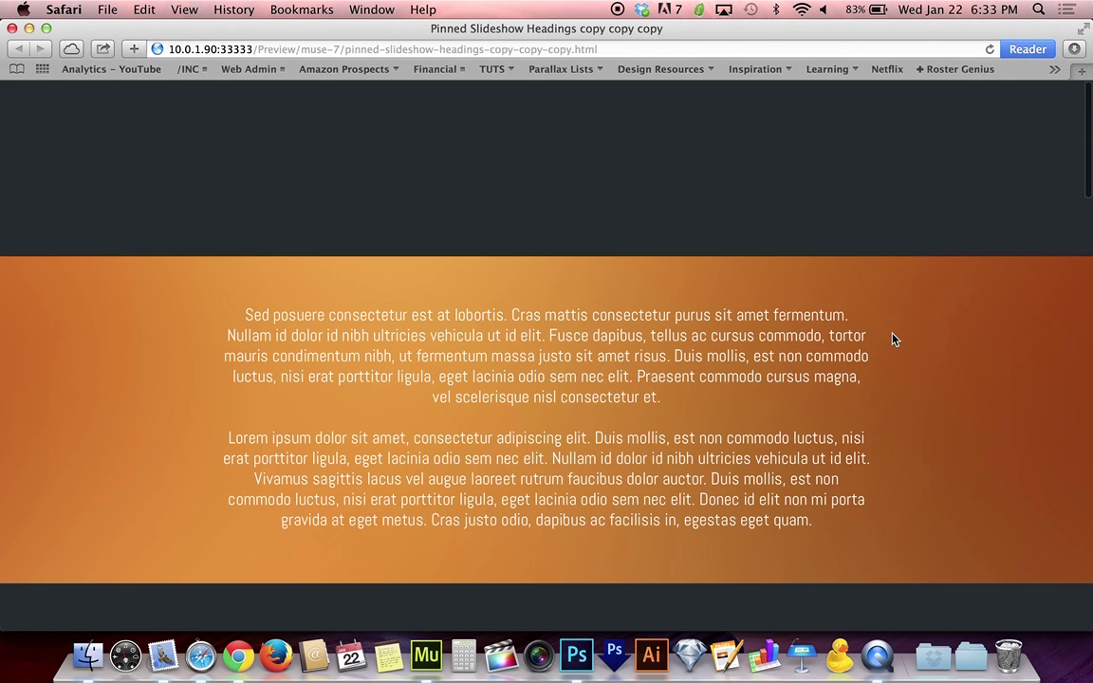
{"action": "scroll", "coordinate": [892, 339], "scroll_direction": "down", "scroll_amount": 5}
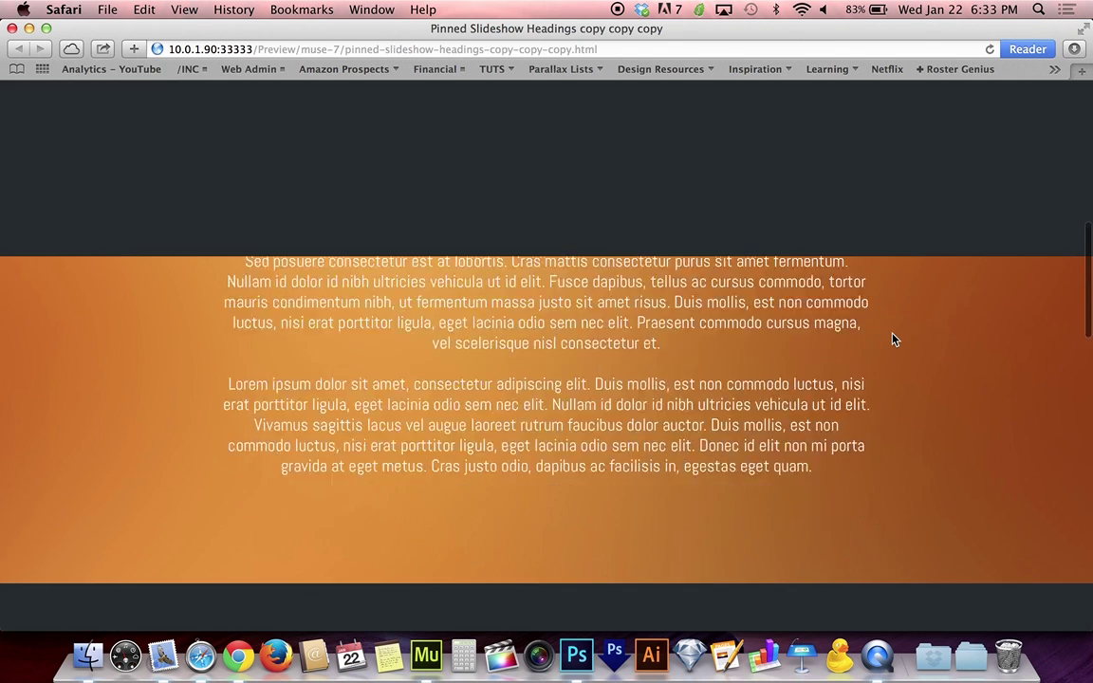
{"action": "scroll", "coordinate": [893, 338], "scroll_direction": "up", "scroll_amount": 5}
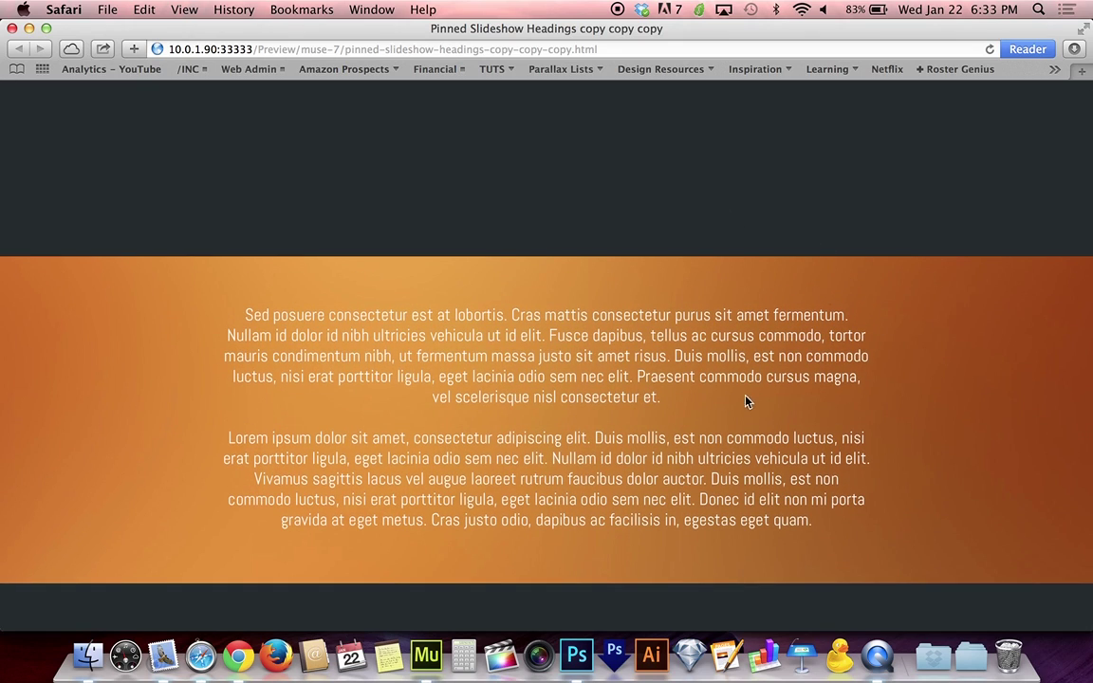
{"action": "key", "text": "super+Tab"}
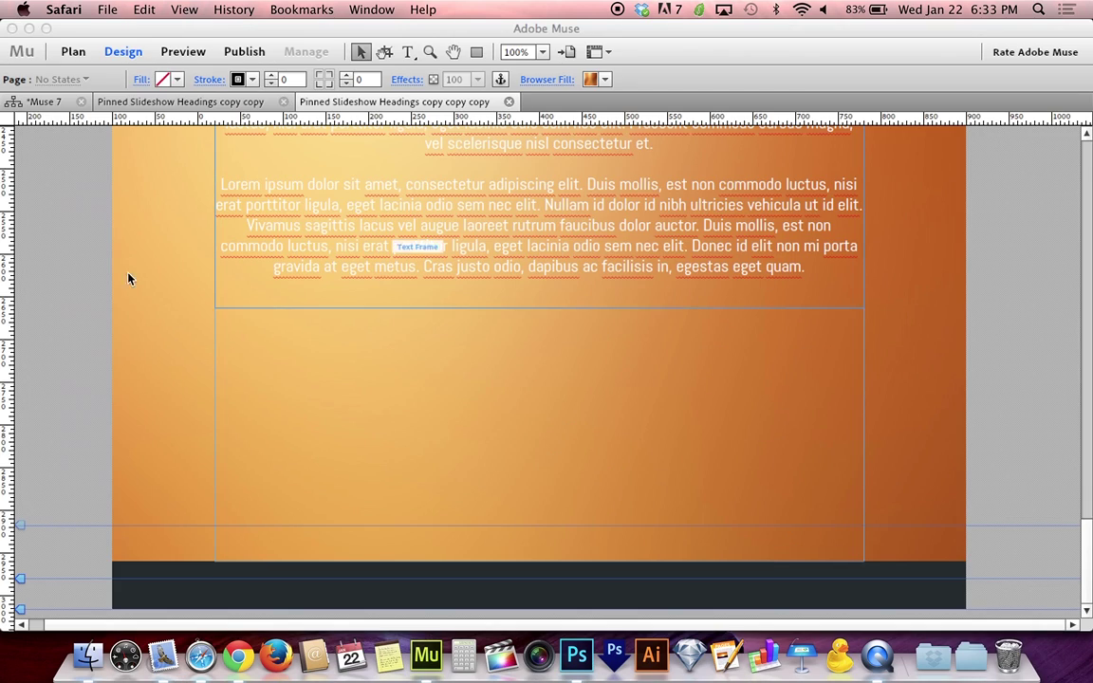
{"action": "scroll", "coordinate": [82, 304], "scroll_direction": "up", "scroll_amount": 3}
{"action": "scroll", "coordinate": [82, 307], "scroll_direction": "up", "scroll_amount": 5}
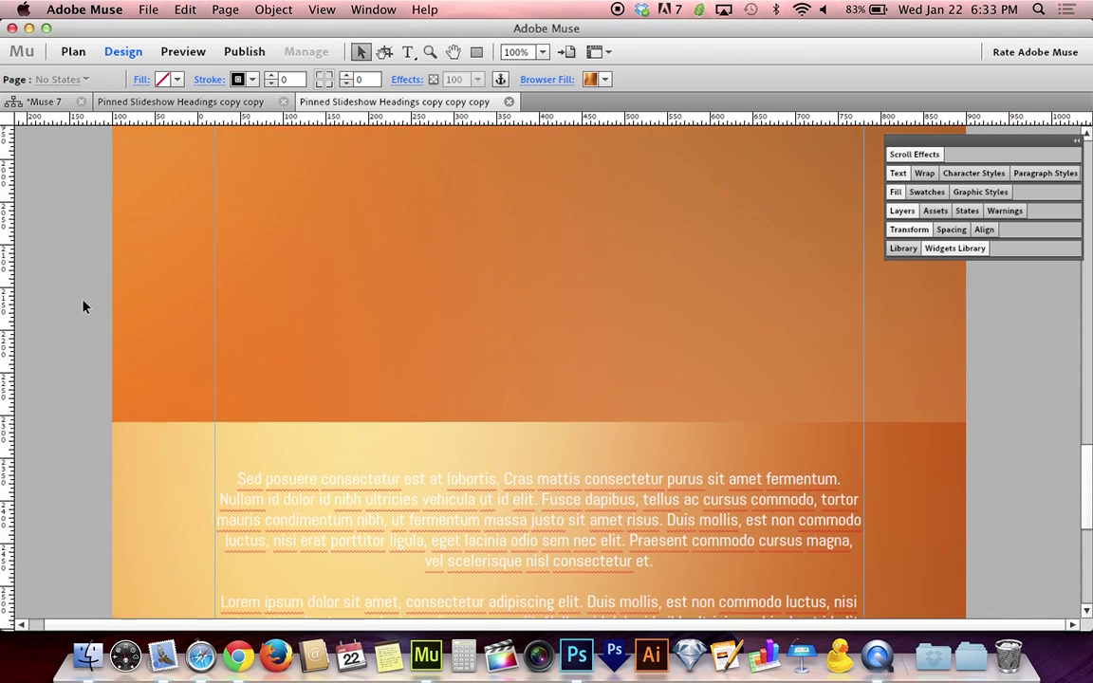
{"action": "scroll", "coordinate": [85, 307], "scroll_direction": "up", "scroll_amount": 3}
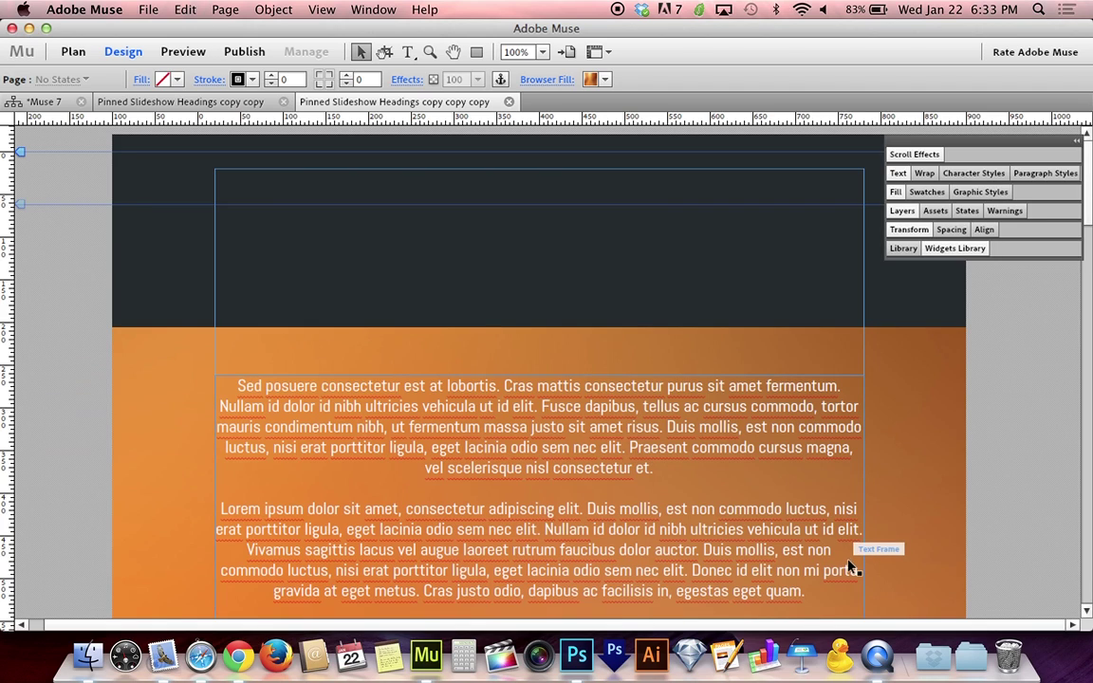
{"action": "left_click", "coordinate": [238, 655]}
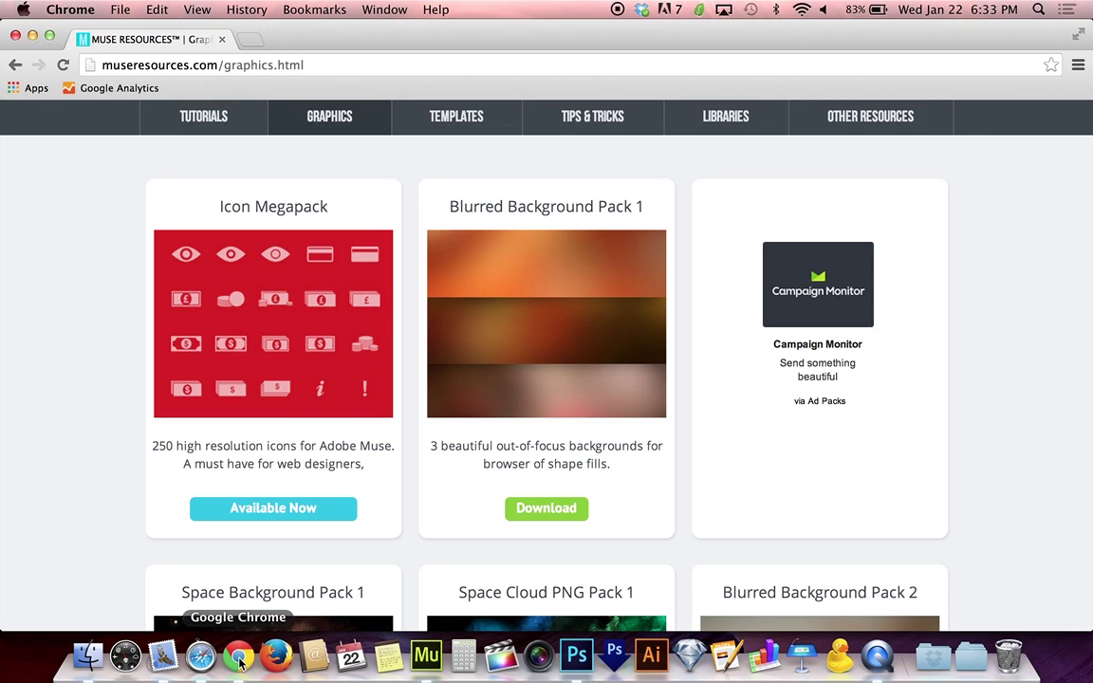
{"action": "left_click", "coordinate": [350, 128]}
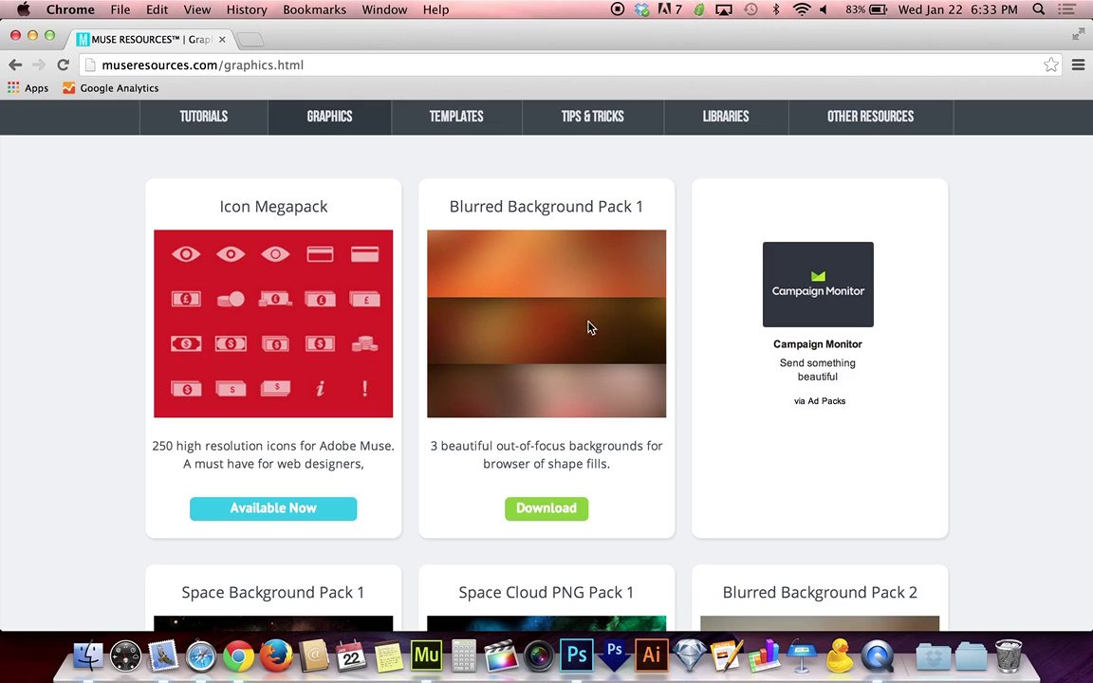
{"action": "key", "text": "ctrl+Up"}
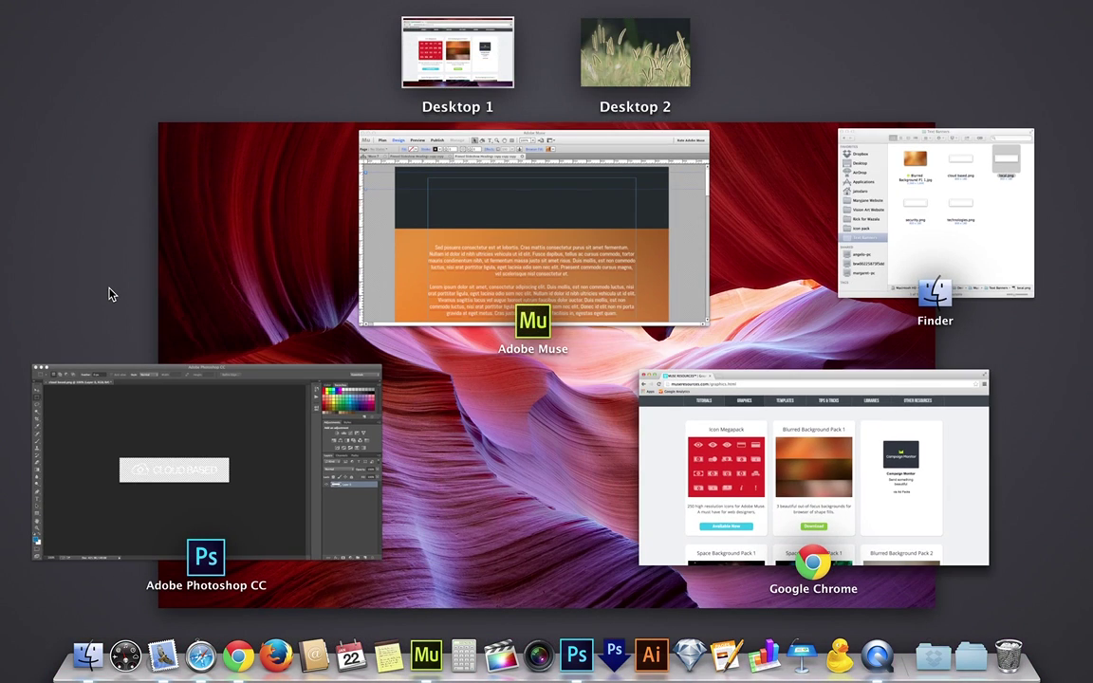
{"action": "left_click", "coordinate": [481, 276]}
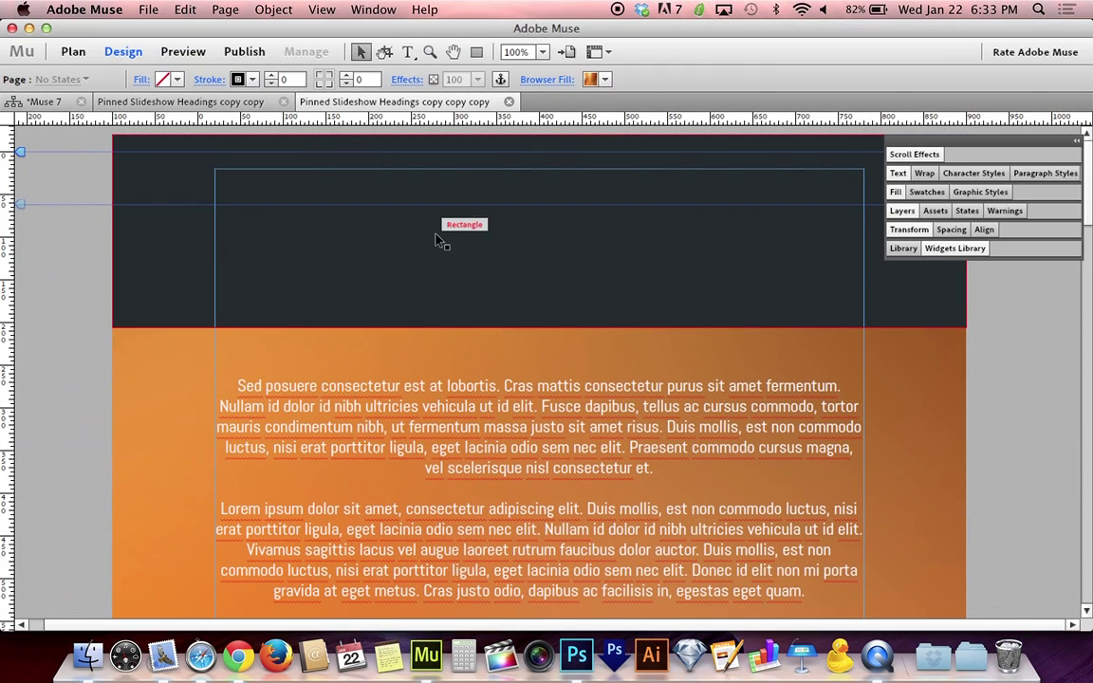
With the dark header selected, pick the Blank widget from the Slideshows group of the widget library.
{"action": "left_click", "coordinate": [495, 222]}
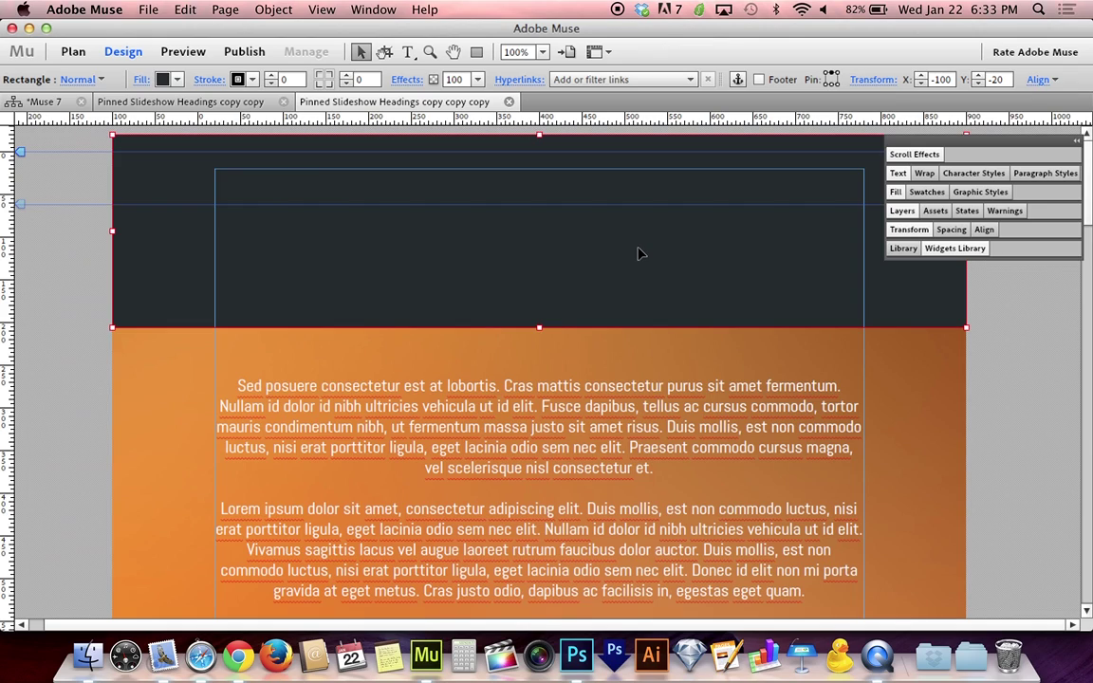
{"action": "left_click", "coordinate": [953, 252]}
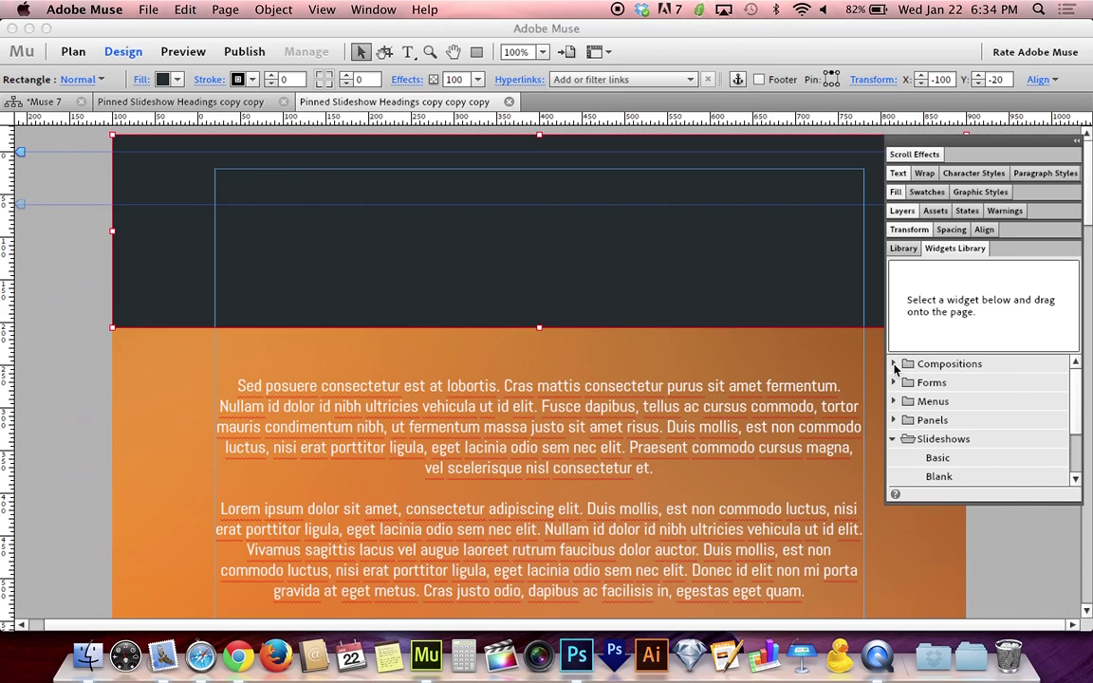
{"action": "scroll", "coordinate": [955, 373], "scroll_direction": "down", "scroll_amount": 4}
{"action": "left_click", "coordinate": [956, 370]}
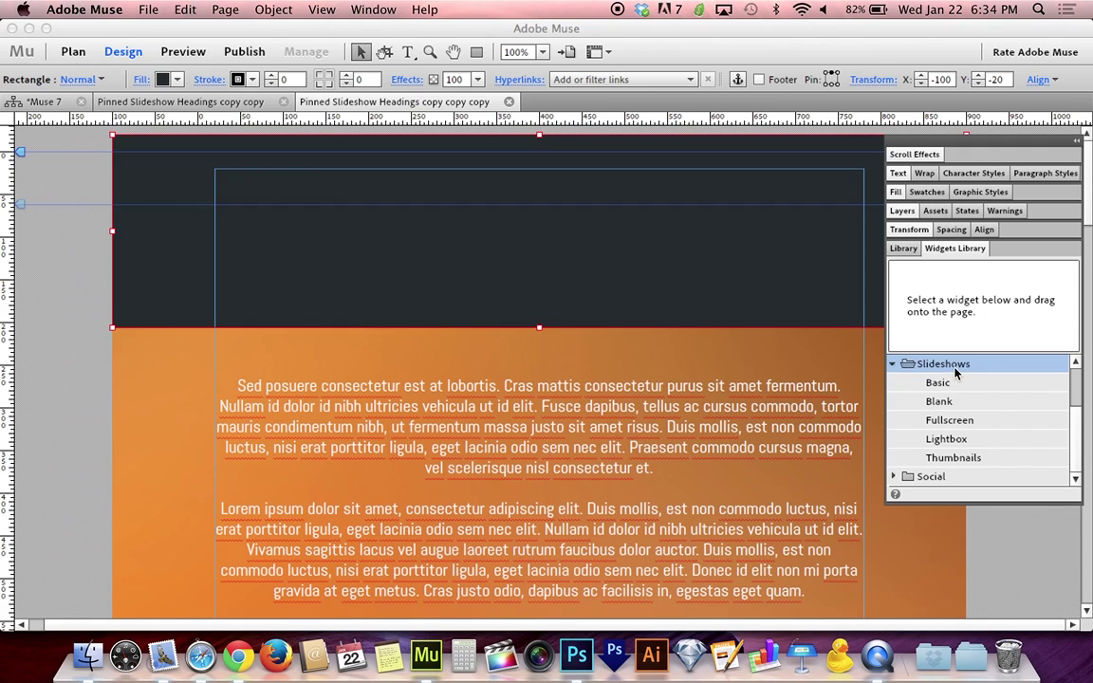
{"action": "left_click", "coordinate": [943, 403]}
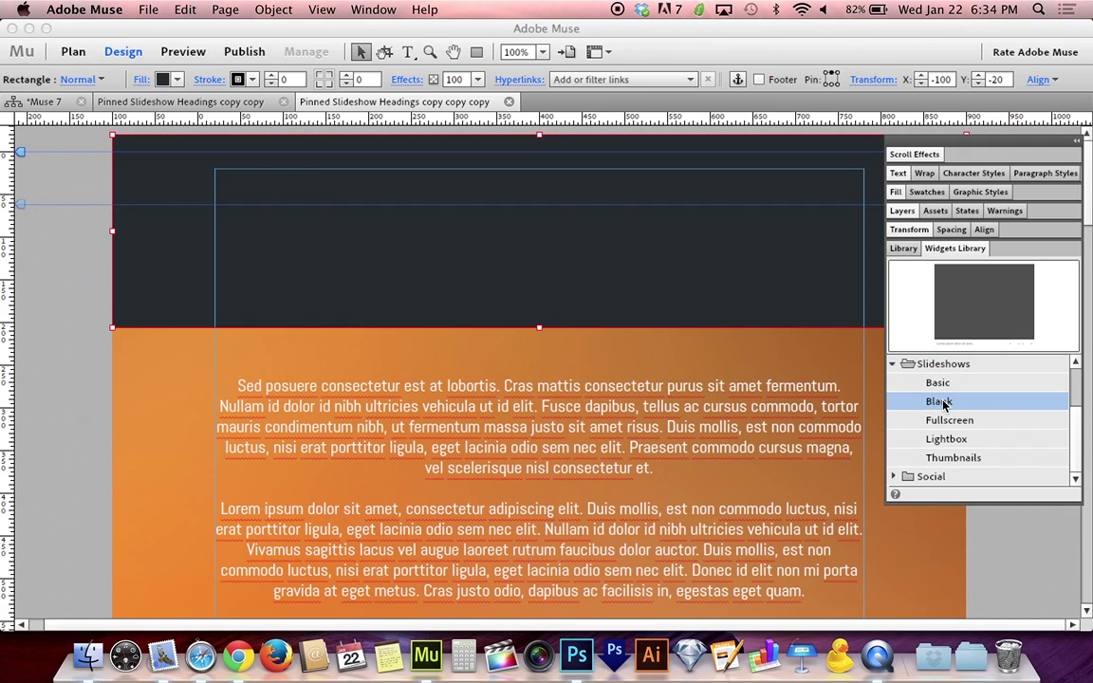
Place a Blank slideshow onto the dark header and select its hero image.
{"action": "left_click_drag", "start_coordinate": [945, 404], "coordinate": [315, 248]}
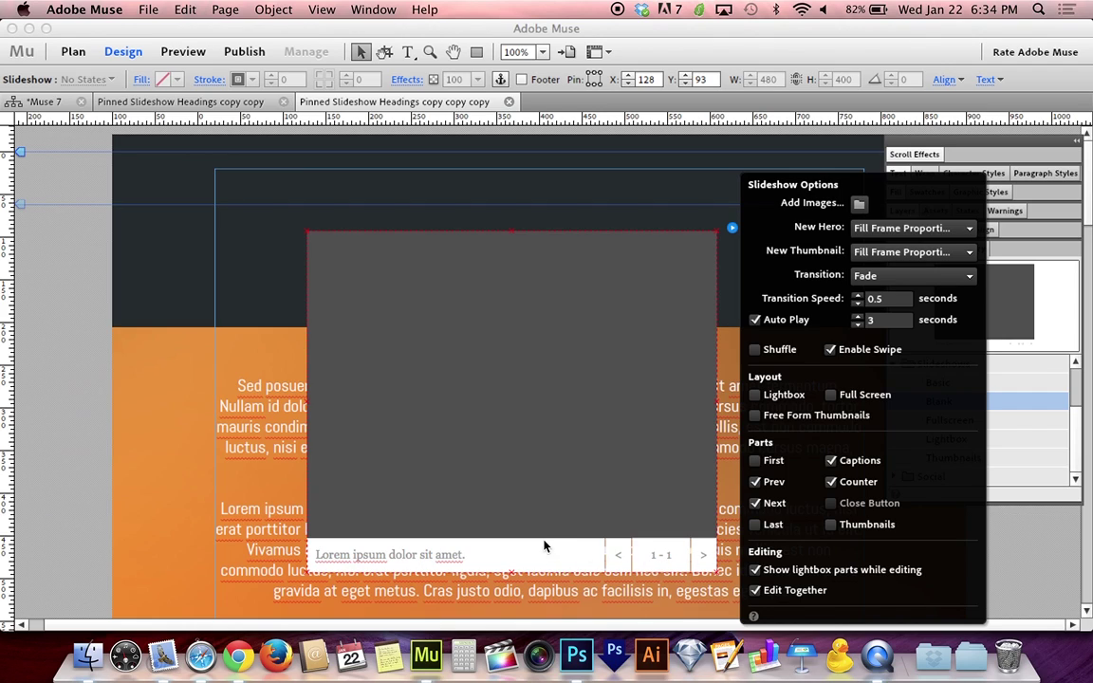
{"action": "left_click", "coordinate": [460, 501]}
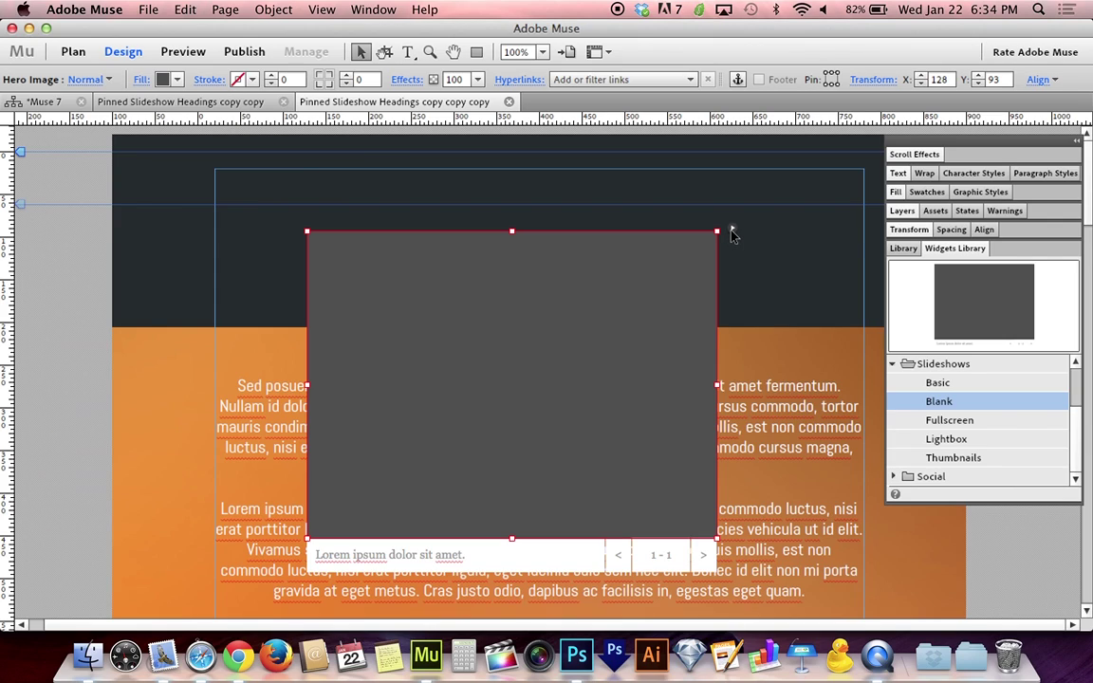
{"action": "left_click", "coordinate": [731, 232]}
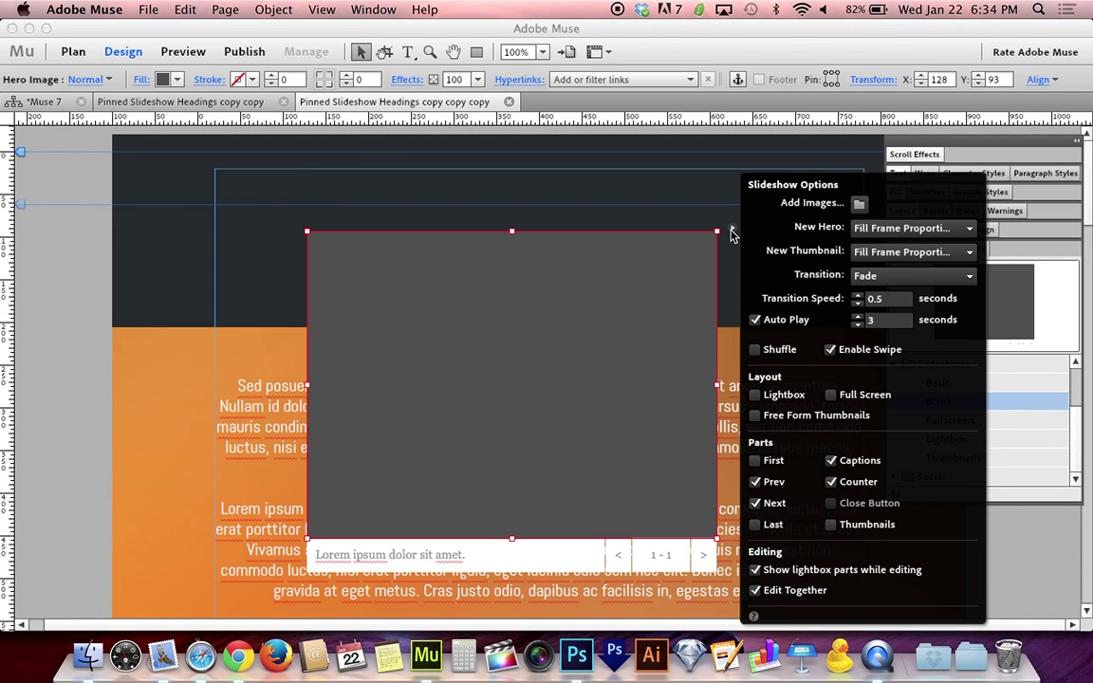
Turn off Captions, Counter, Prev, Next, Auto Play and Enable Swipe in the slideshow options.
{"action": "left_click", "coordinate": [832, 461]}
{"action": "left_click", "coordinate": [847, 484]}
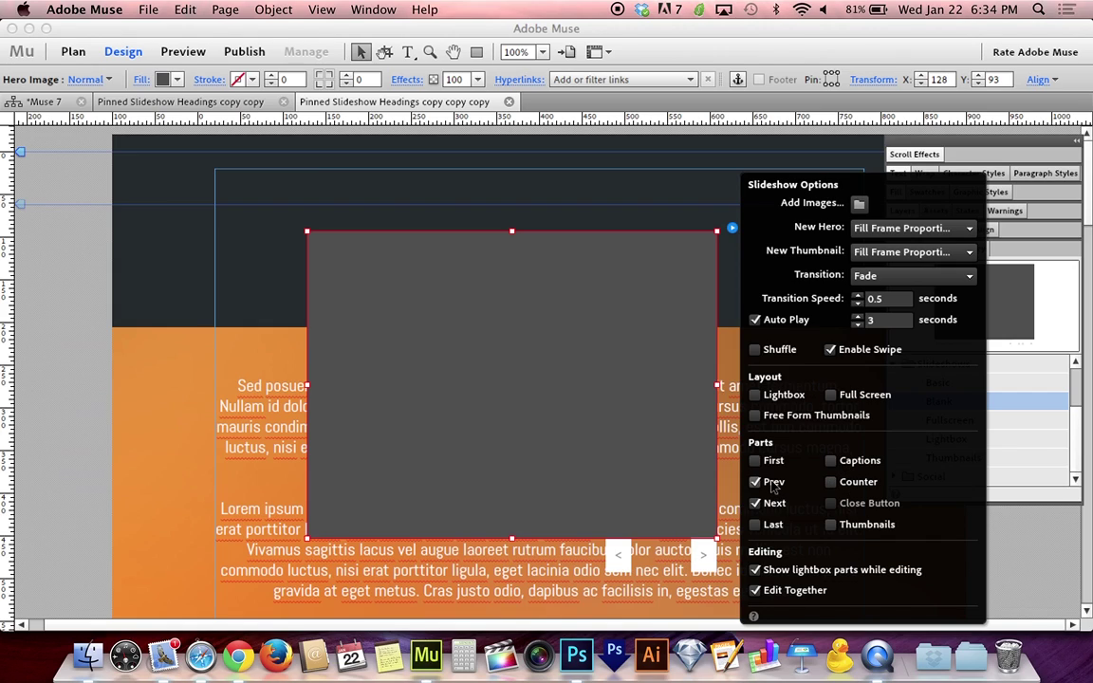
{"action": "left_click", "coordinate": [772, 483]}
{"action": "left_click", "coordinate": [774, 506]}
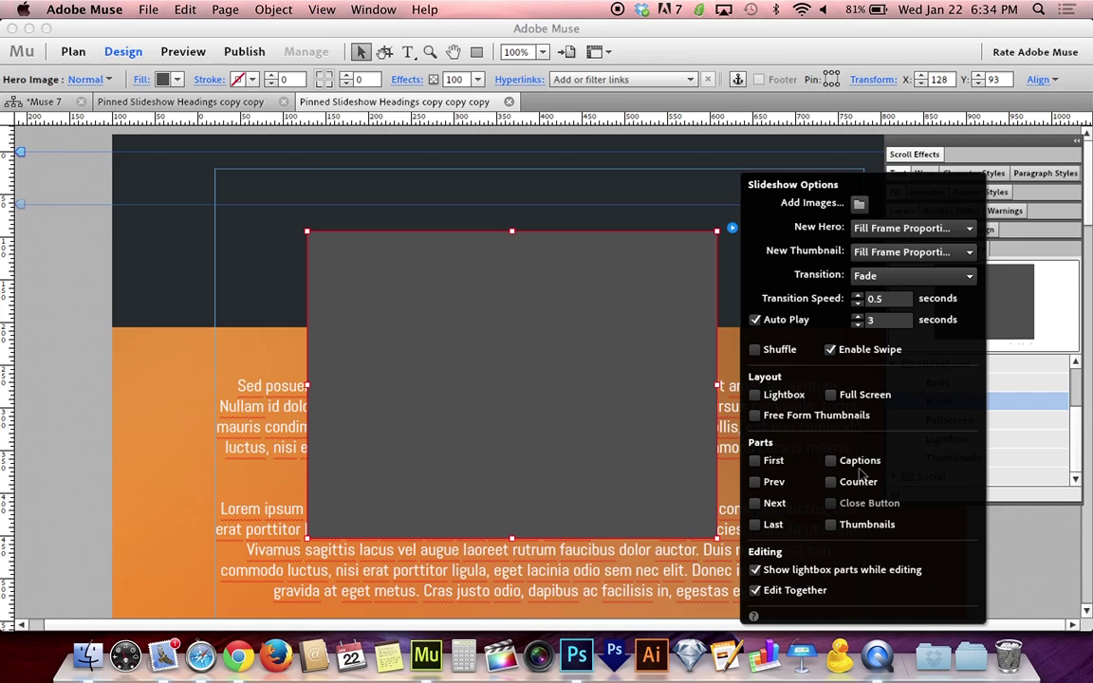
{"action": "left_click", "coordinate": [776, 321]}
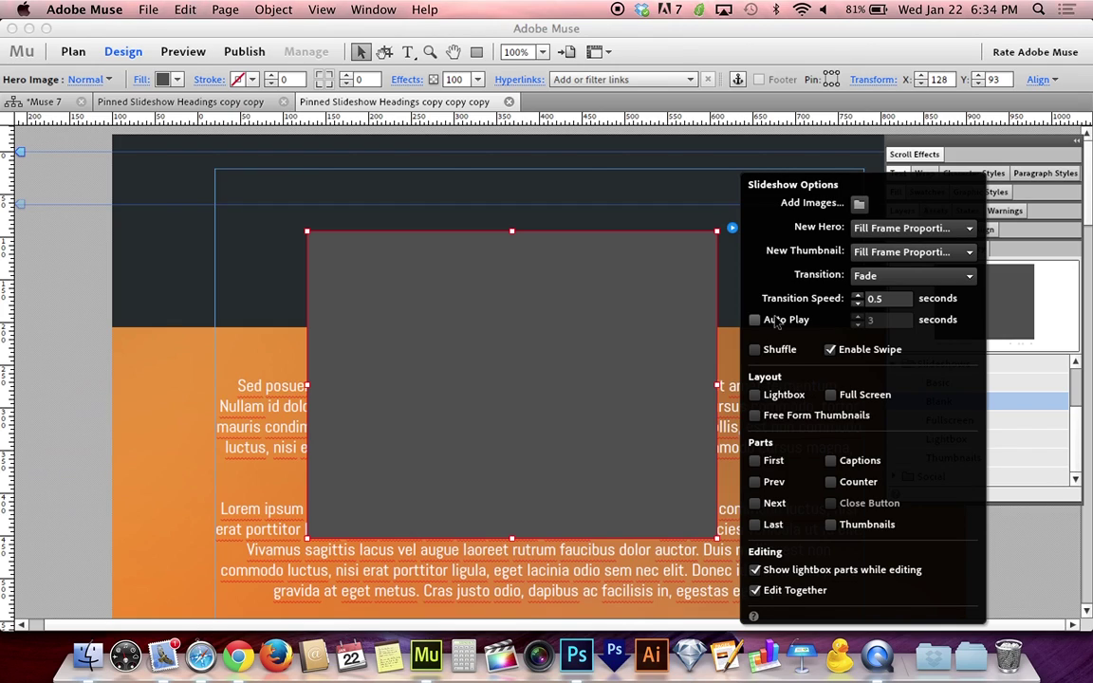
{"action": "left_click", "coordinate": [863, 357]}
{"action": "left_click", "coordinate": [608, 337]}
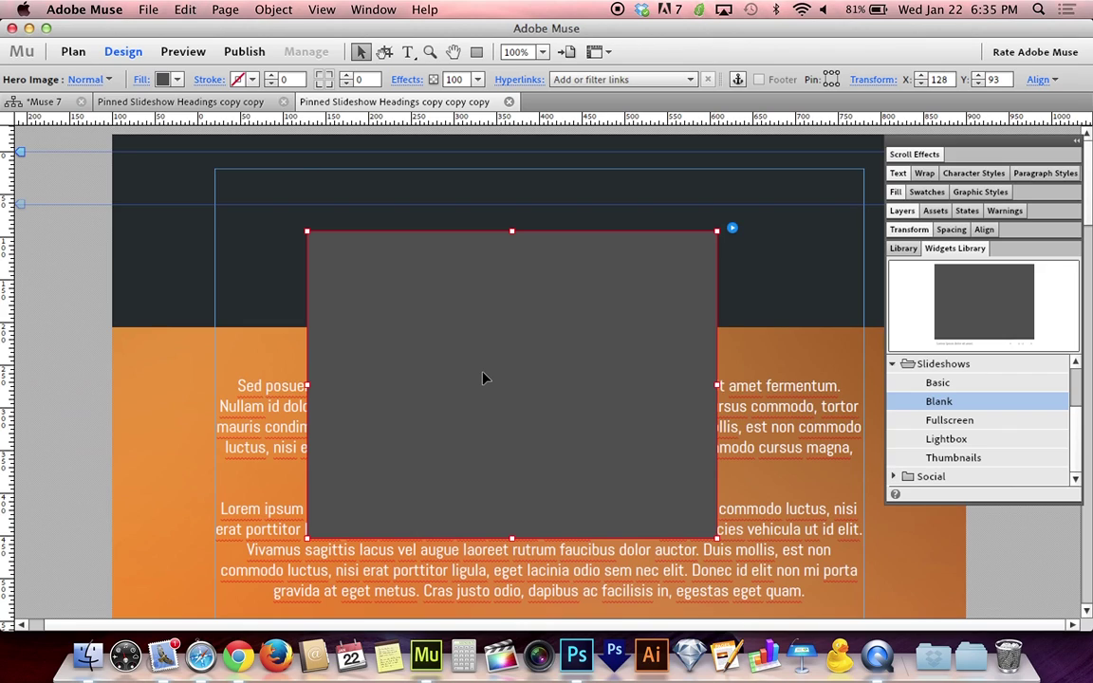
Set the slideshow hero image frame's fill colour to None.
{"action": "left_click", "coordinate": [143, 82]}
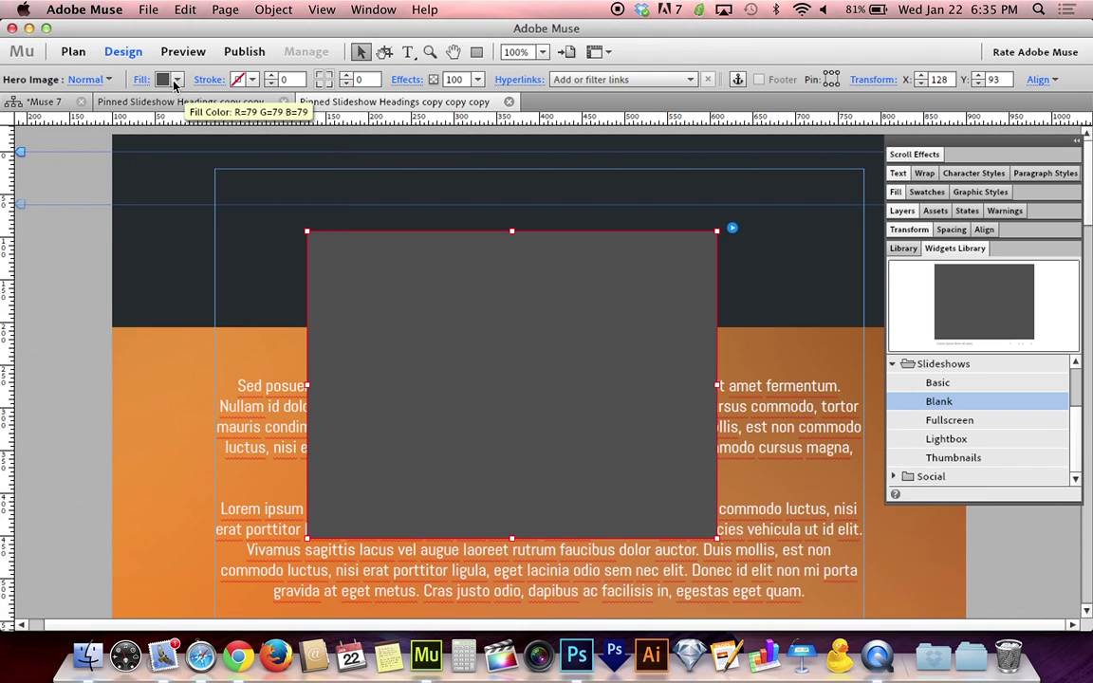
{"action": "left_click", "coordinate": [175, 83]}
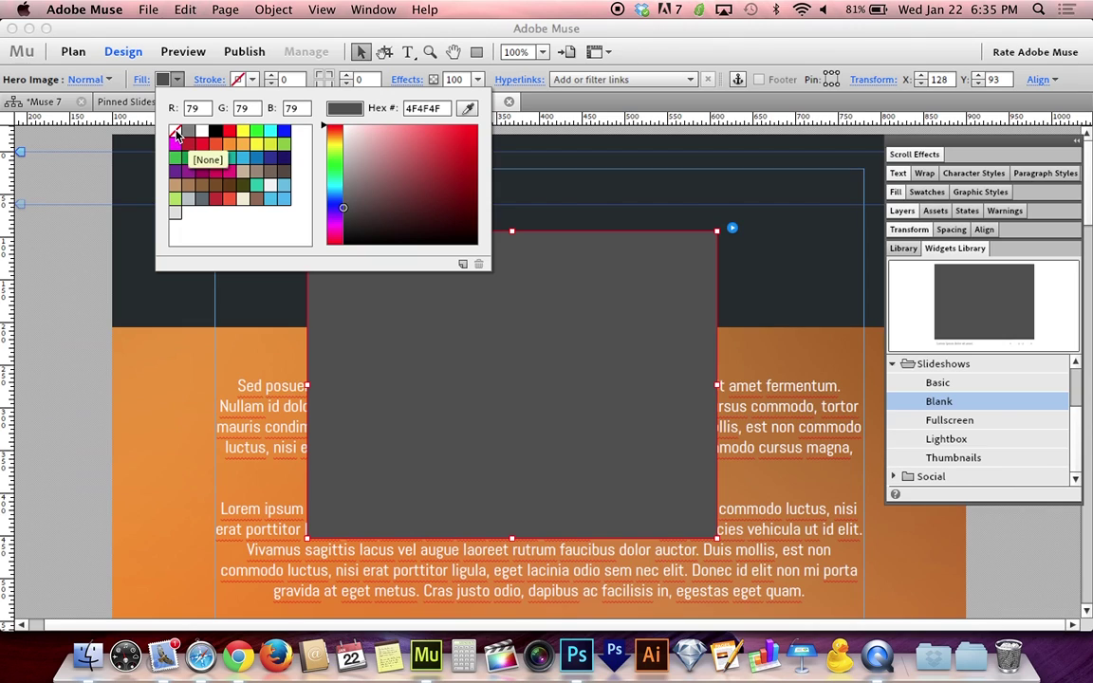
{"action": "left_click", "coordinate": [176, 135]}
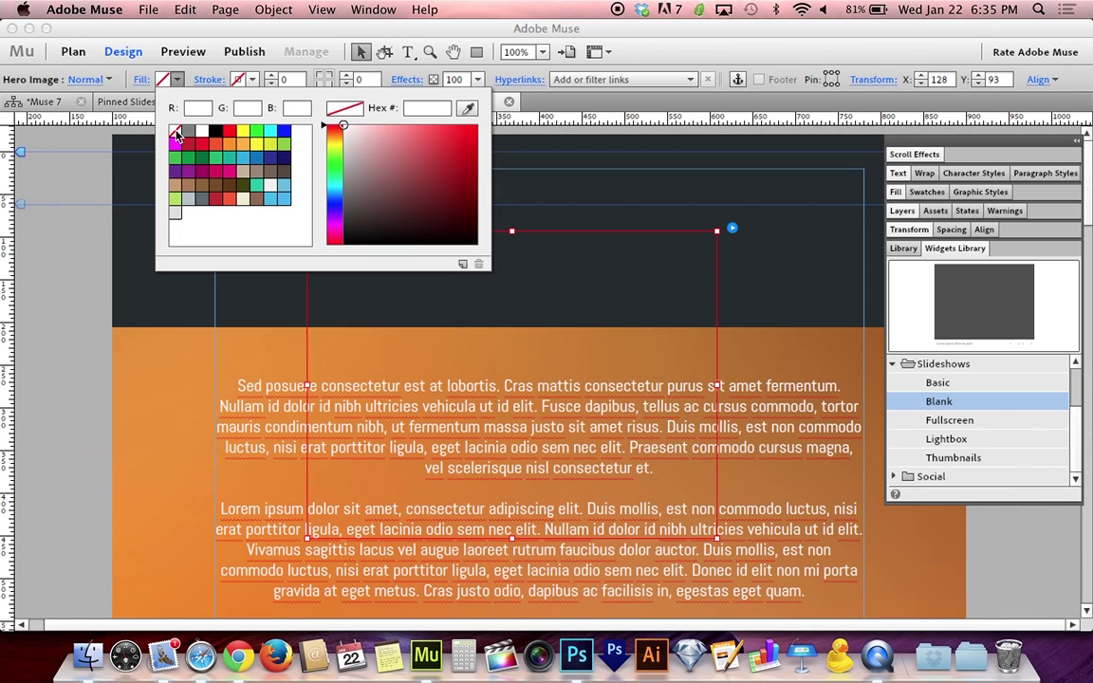
{"action": "left_click", "coordinate": [176, 81]}
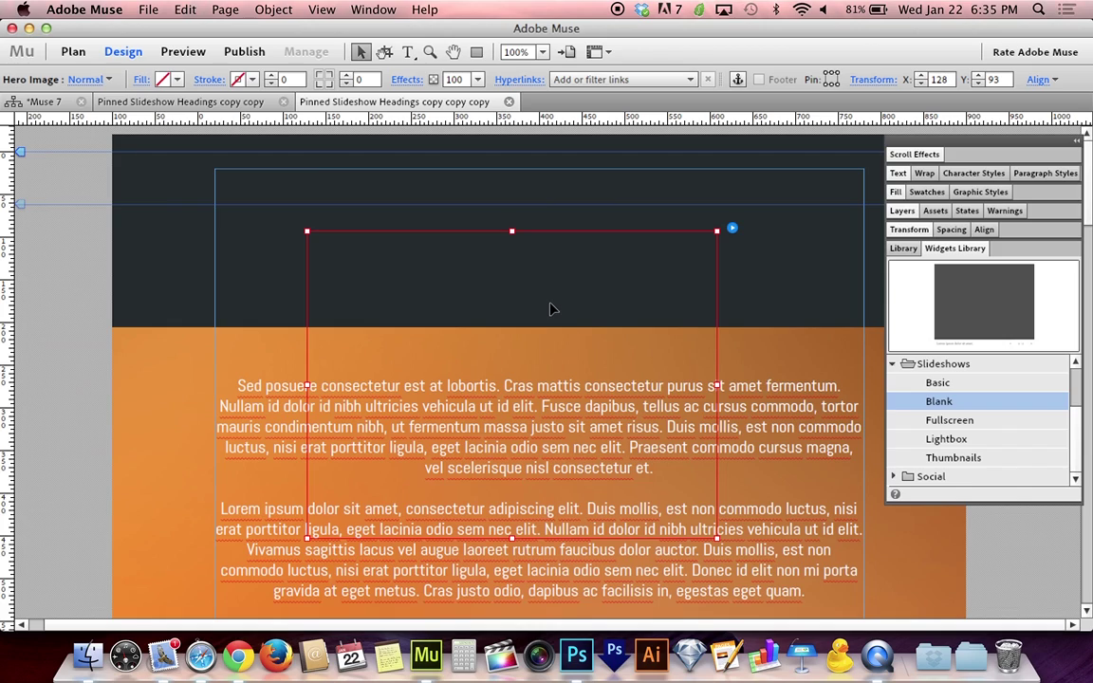
Give the slideshow frame W 800 and H 180, and move it up over the dark header band.
{"action": "left_click", "coordinate": [955, 248]}
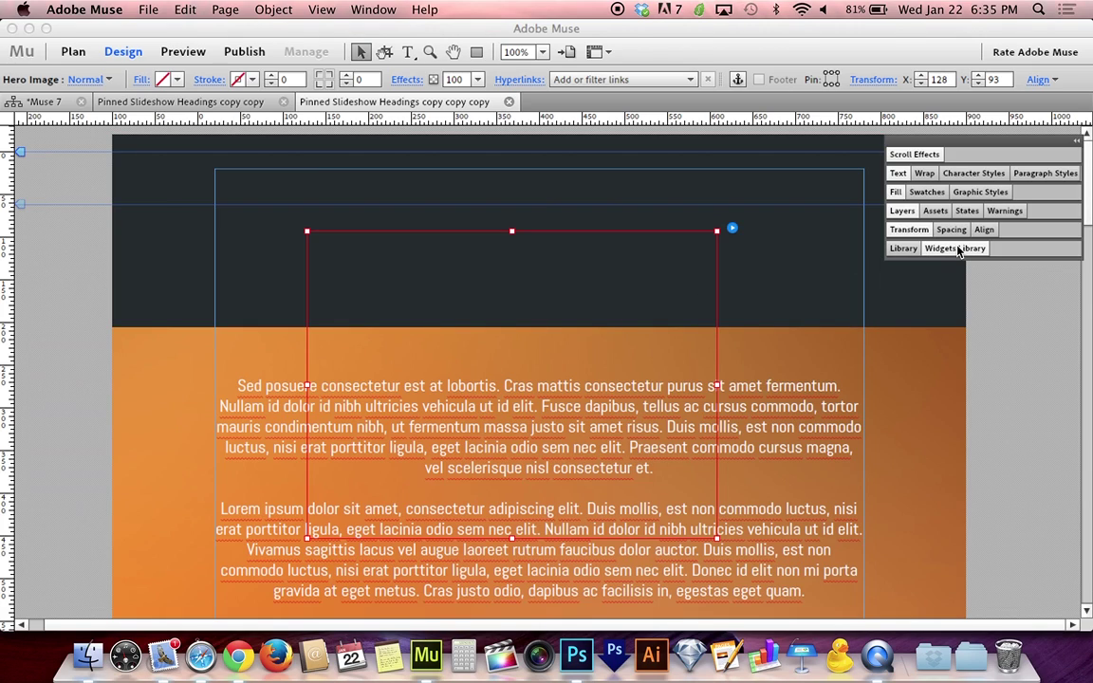
{"action": "left_click", "coordinate": [902, 231]}
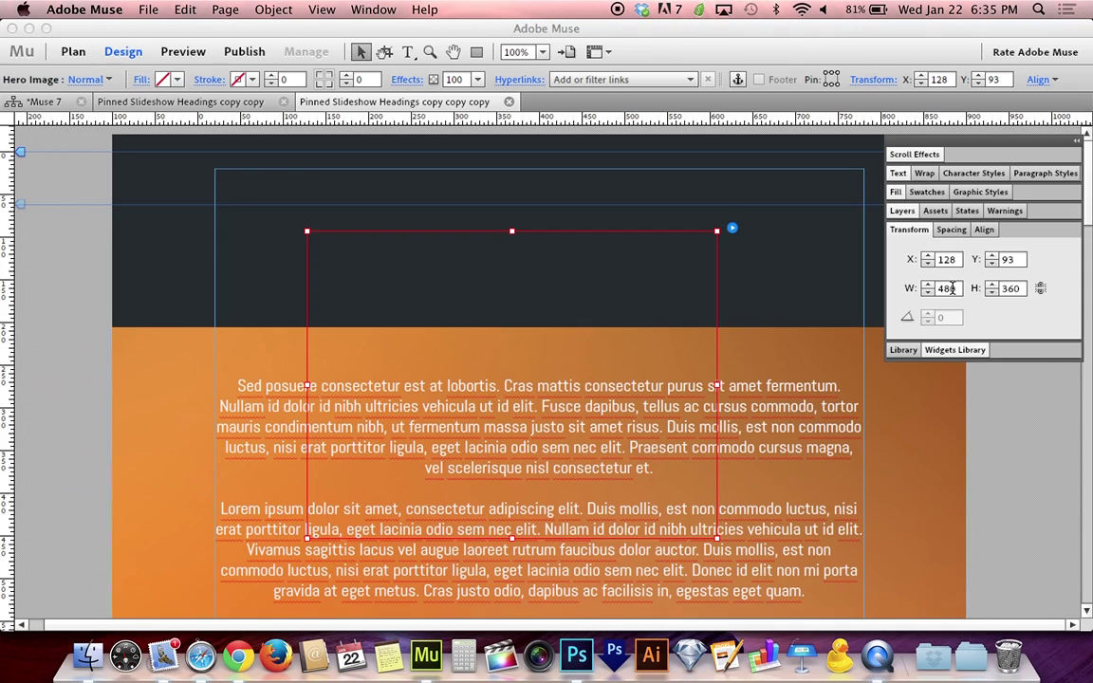
{"action": "key", "text": "ctrl+Up"}
{"action": "left_click", "coordinate": [920, 255]}
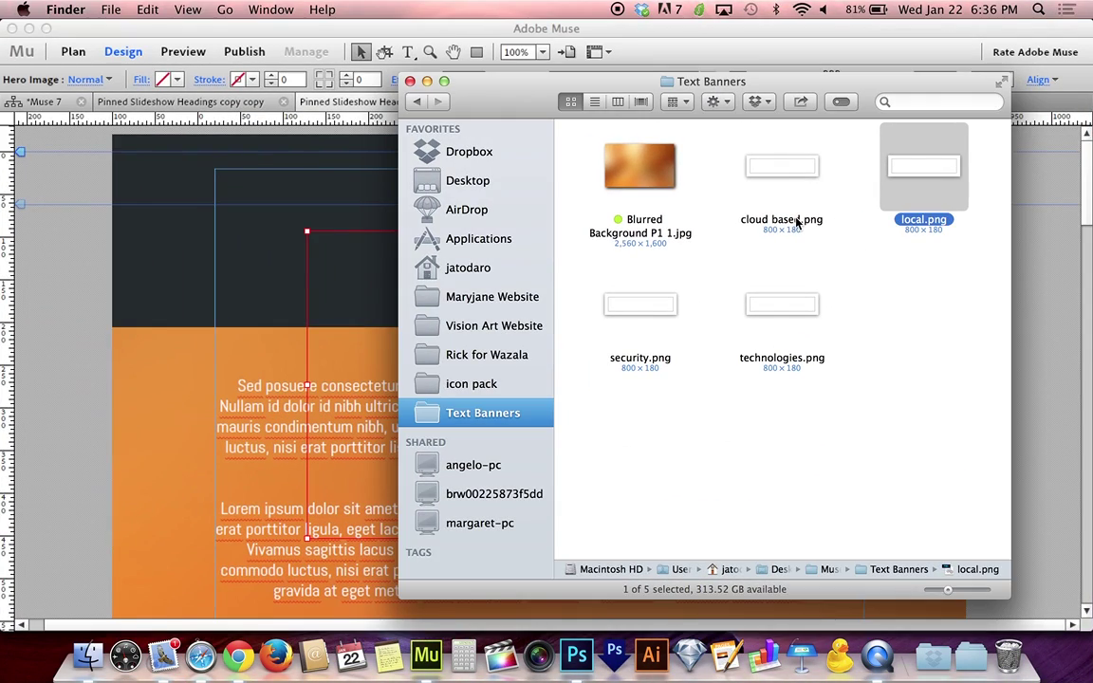
{"action": "left_click", "coordinate": [326, 285]}
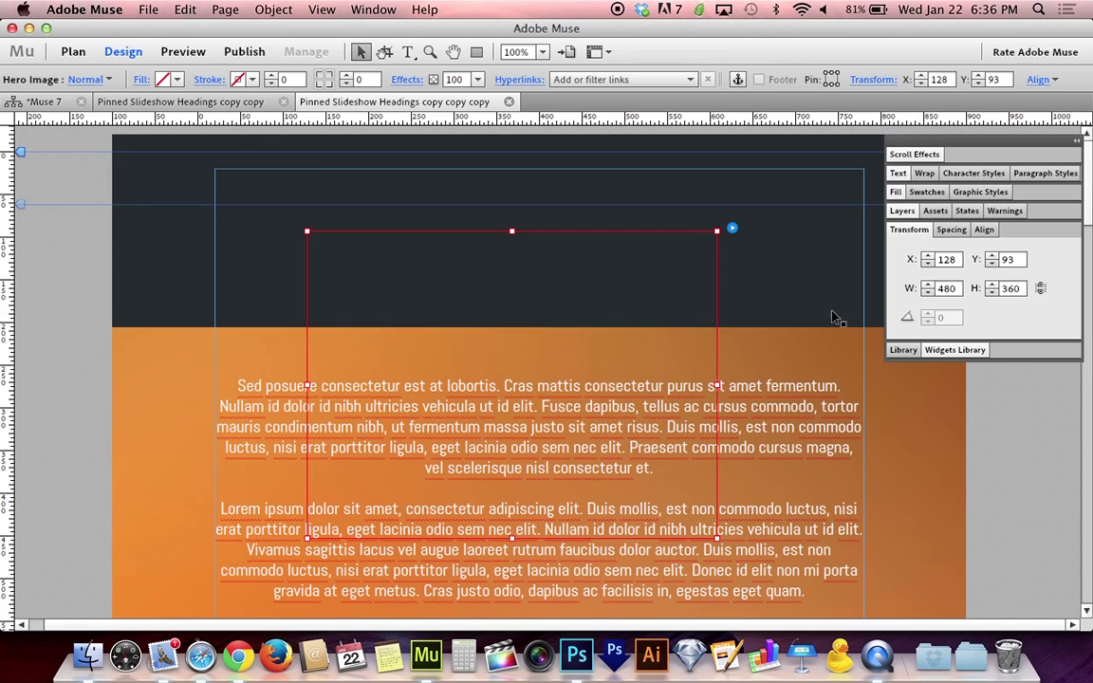
{"action": "left_click", "coordinate": [951, 288]}
{"action": "type", "text": "800"}
{"action": "key", "text": "Tab"}
{"action": "type", "text": "180"}
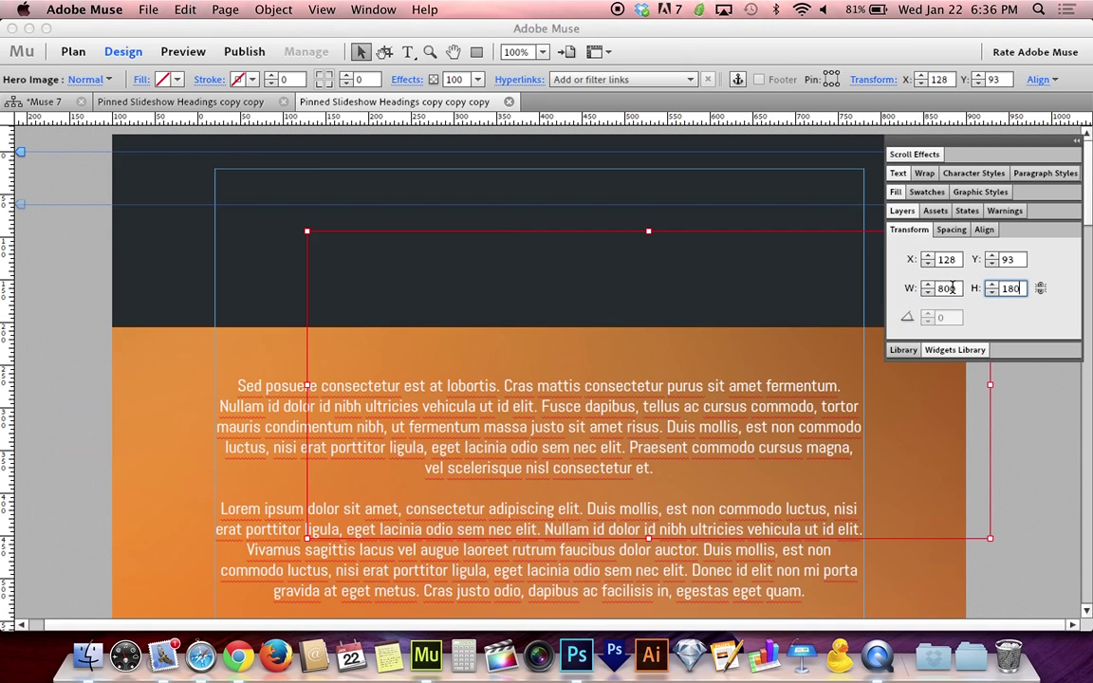
{"action": "left_click", "coordinate": [608, 308]}
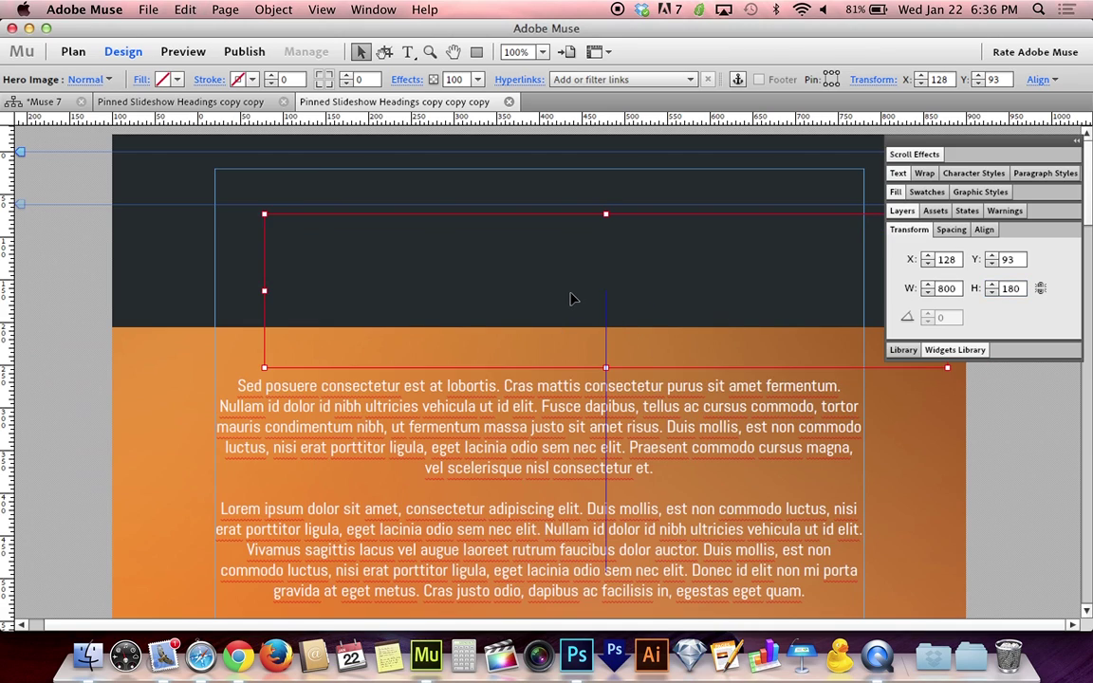
{"action": "left_click_drag", "start_coordinate": [549, 287], "coordinate": [506, 253]}
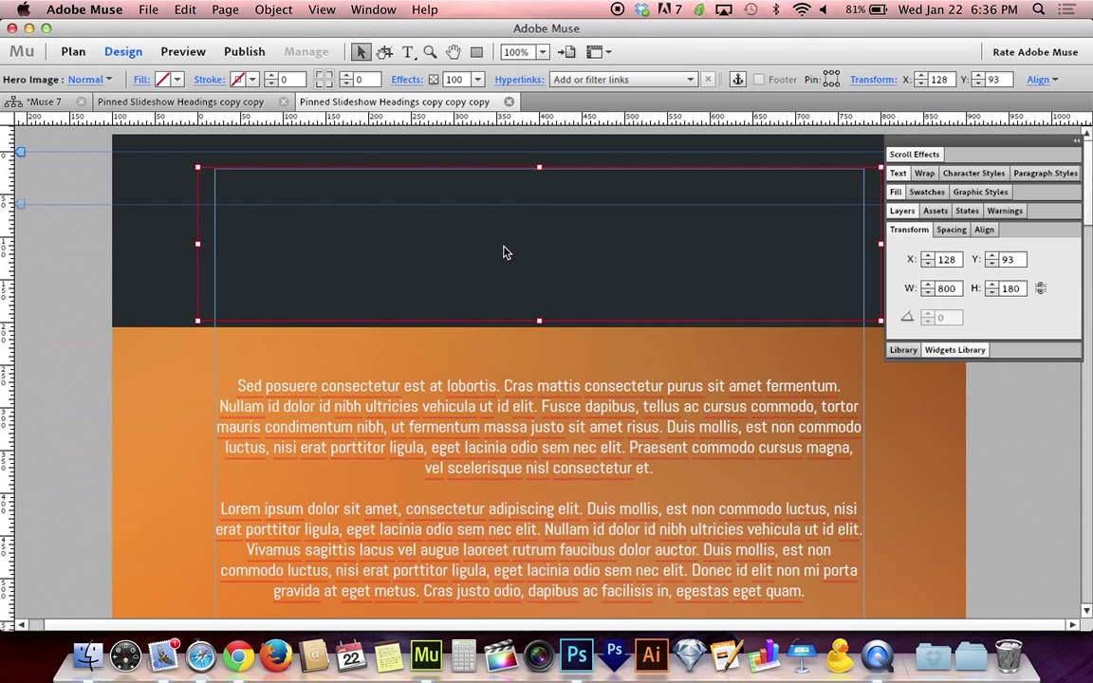
Drag local, cloud based, security and technologies PNGs from the Text Banners folder into the slideshow frame.
{"action": "key", "text": "ctrl+Up"}
{"action": "left_click", "coordinate": [903, 220]}
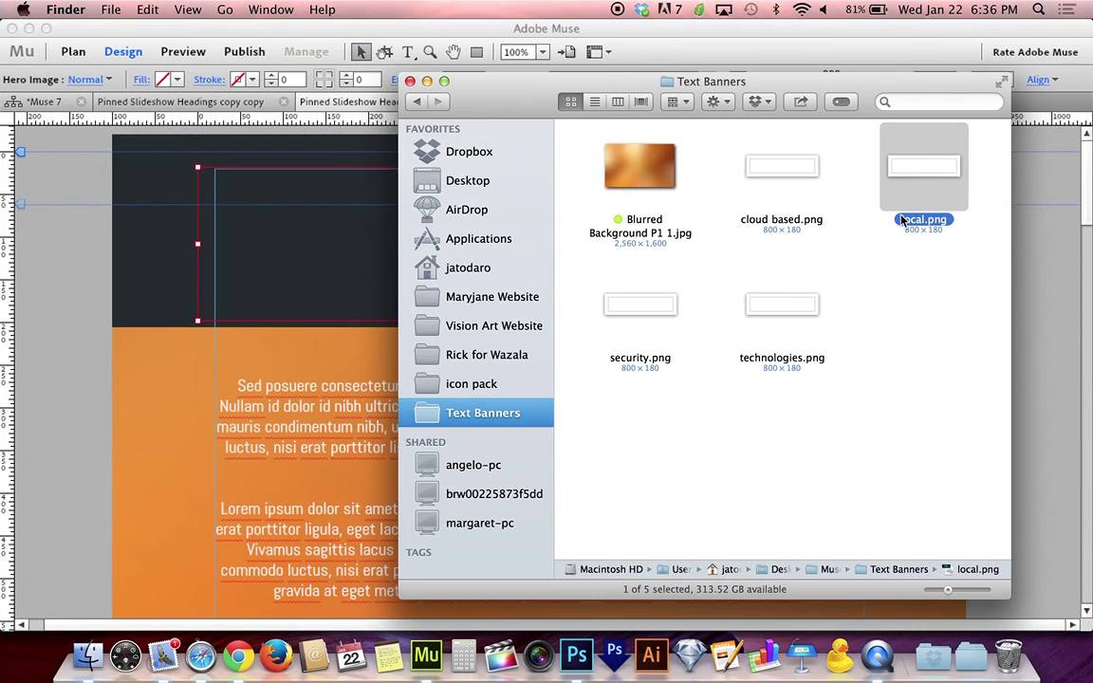
{"action": "left_click", "coordinate": [781, 171]}
{"action": "left_click", "coordinate": [924, 171], "text": "super"}
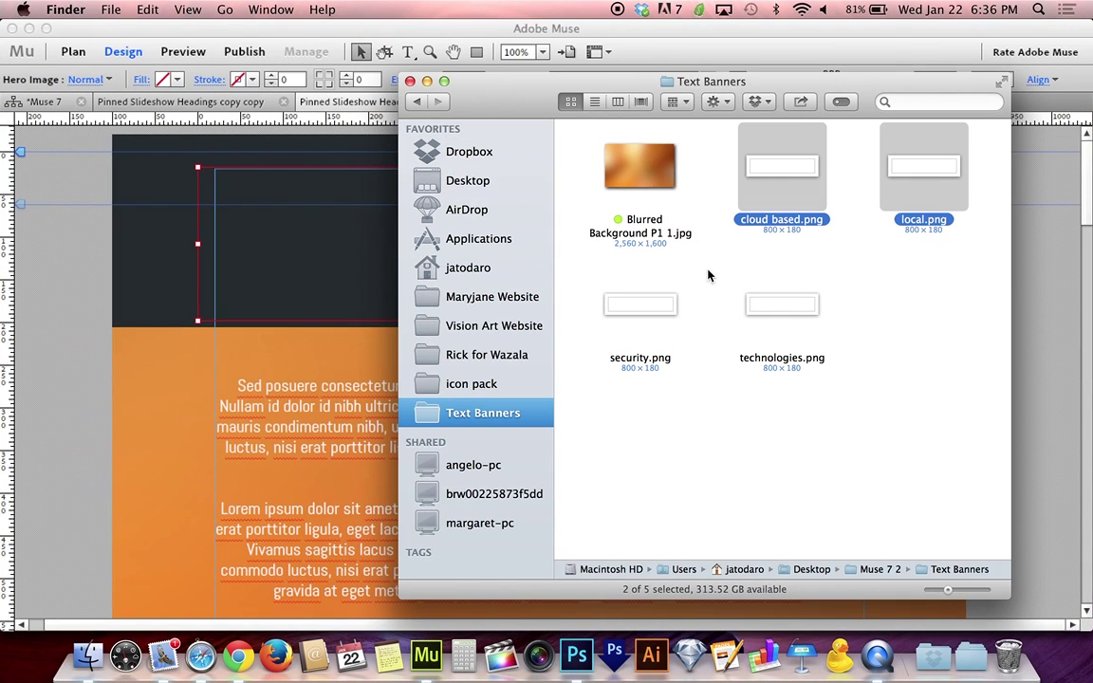
{"action": "left_click", "coordinate": [598, 277], "text": "super"}
{"action": "left_click", "coordinate": [792, 305], "text": "super"}
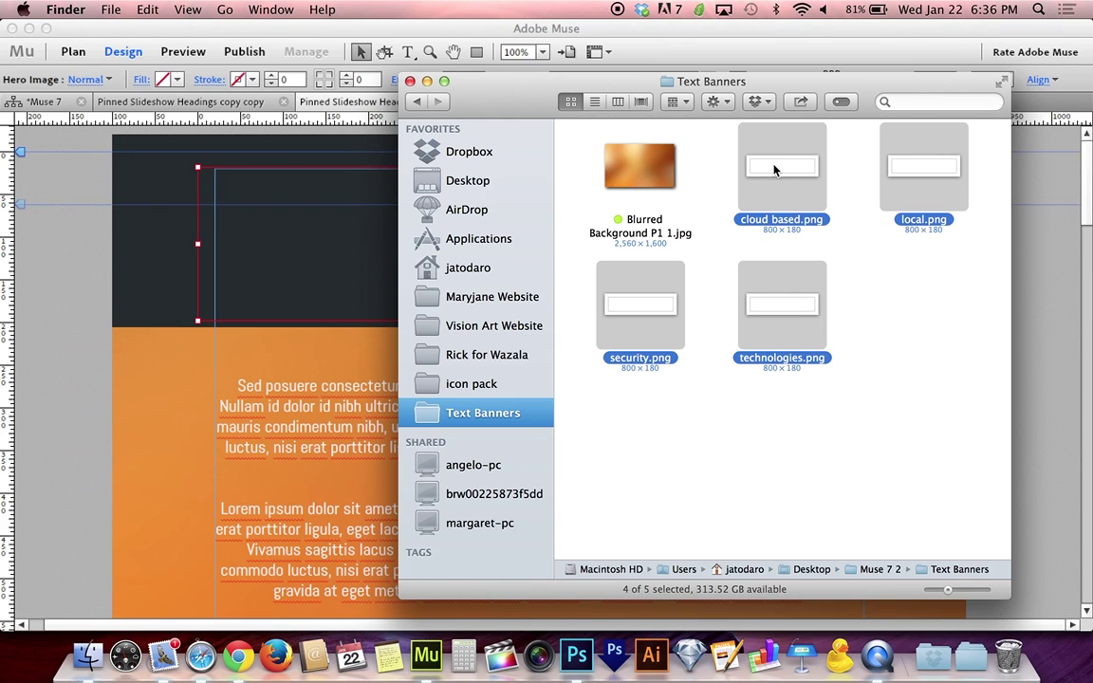
{"action": "left_click_drag", "start_coordinate": [777, 166], "coordinate": [266, 223]}
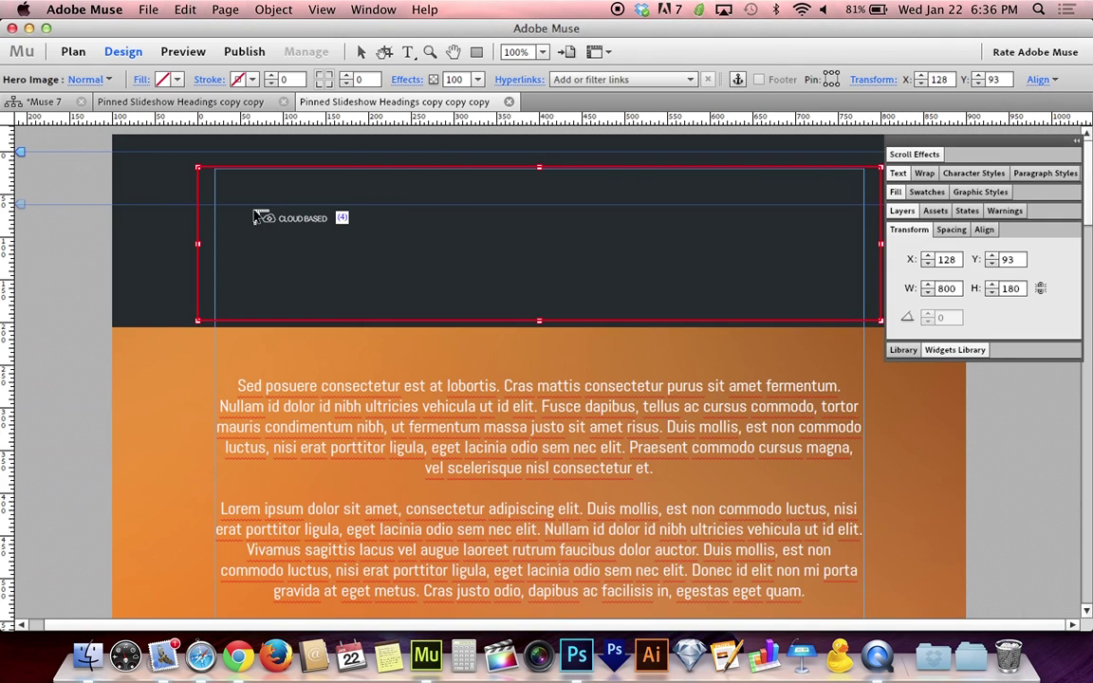
{"action": "left_click", "coordinate": [256, 217]}
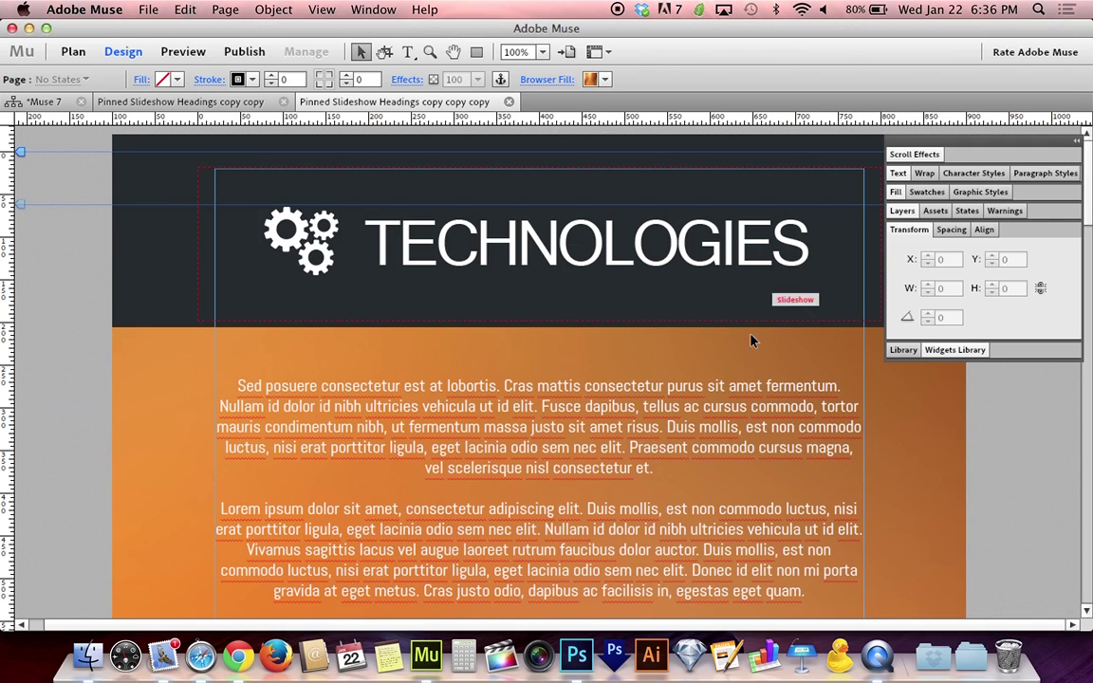
Select the TECHNOLOGIES heading slideshow and bring up the Layers list.
{"action": "scroll", "coordinate": [702, 419], "scroll_direction": "down", "scroll_amount": 10}
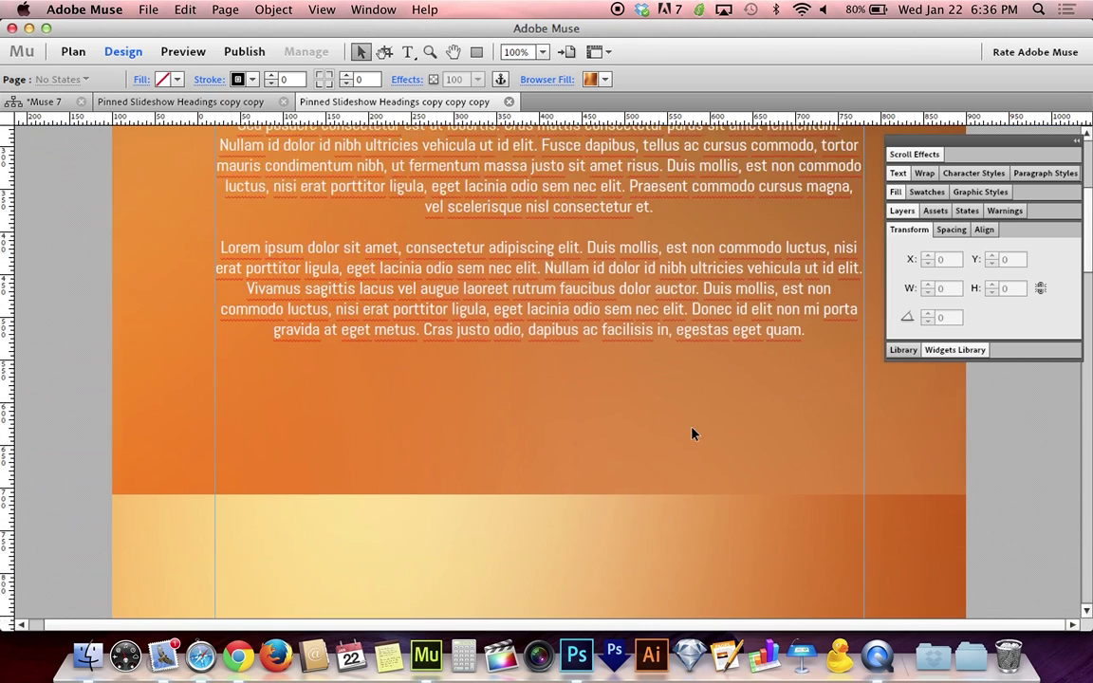
{"action": "scroll", "coordinate": [693, 434], "scroll_direction": "down", "scroll_amount": 8}
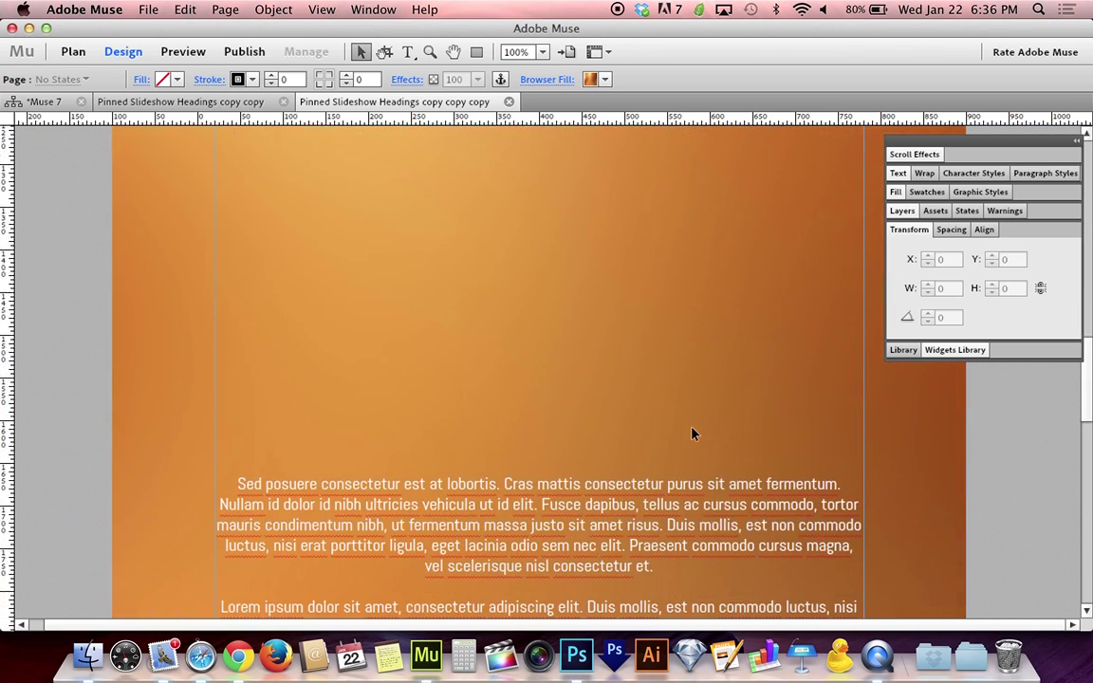
{"action": "scroll", "coordinate": [693, 434], "scroll_direction": "up", "scroll_amount": 8}
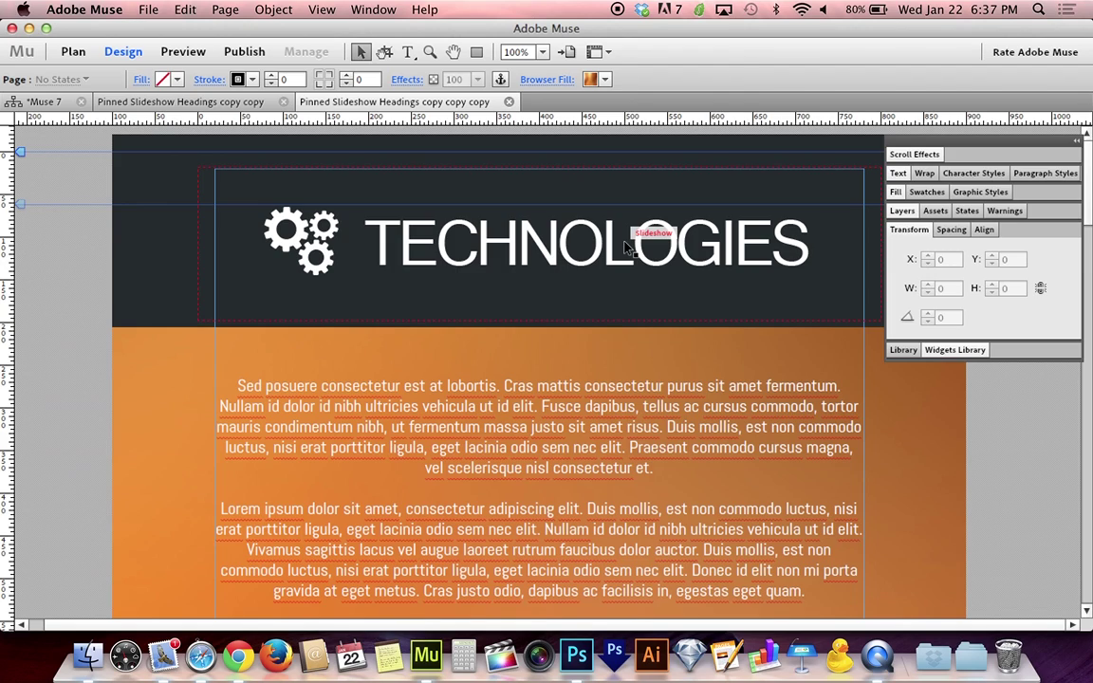
{"action": "left_click", "coordinate": [626, 249]}
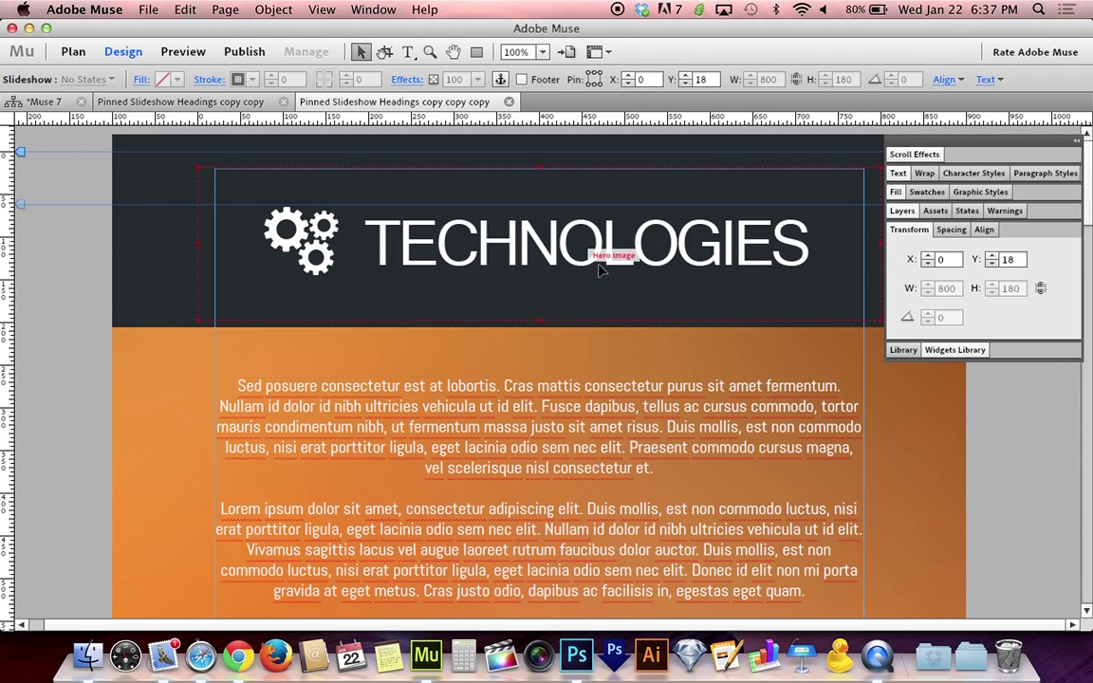
{"action": "left_click", "coordinate": [902, 212]}
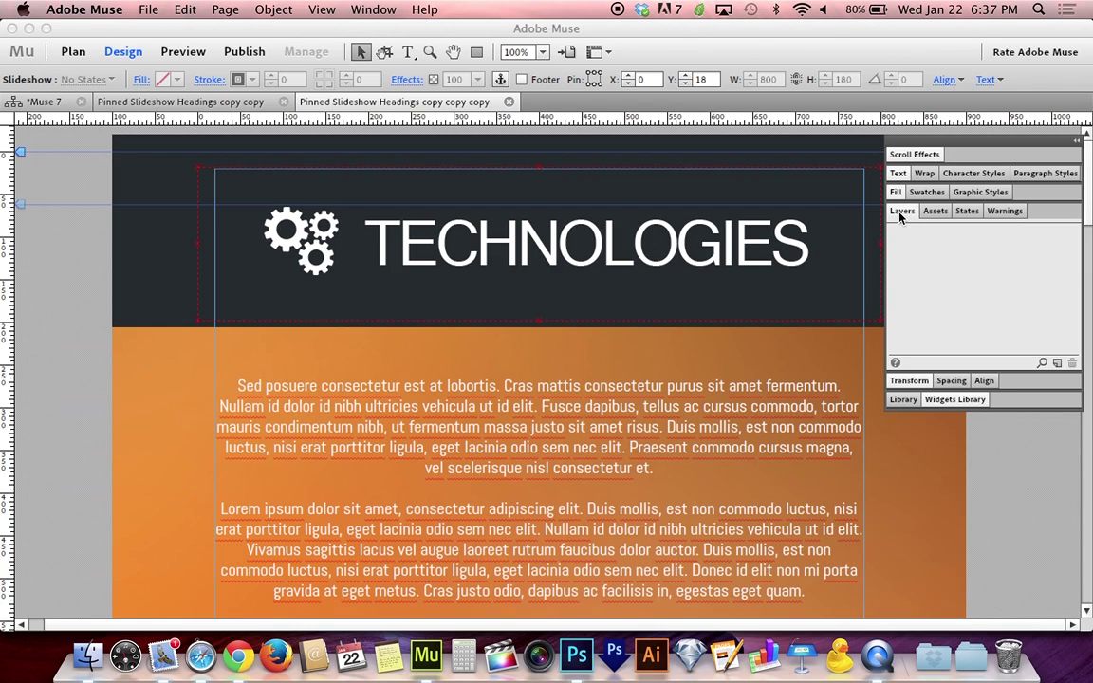
Expand the On Top and Slideshow layers to list the four banner PNGs, selecting cloud based.png.
{"action": "left_click", "coordinate": [247, 101]}
{"action": "left_click", "coordinate": [382, 102]}
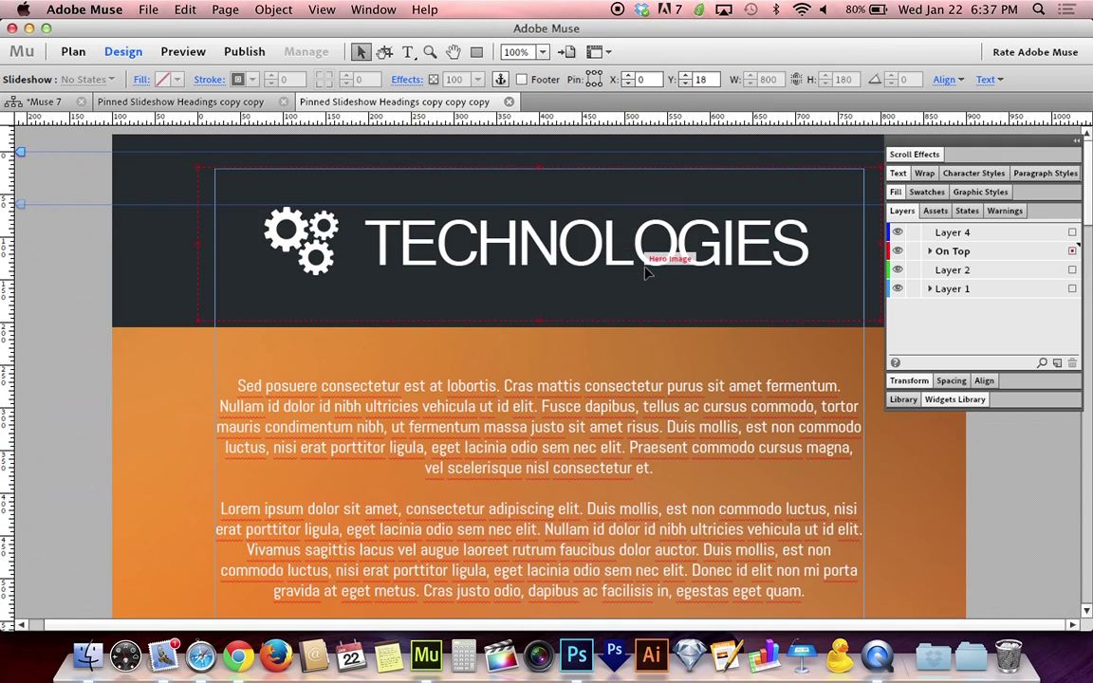
{"action": "left_click", "coordinate": [931, 252]}
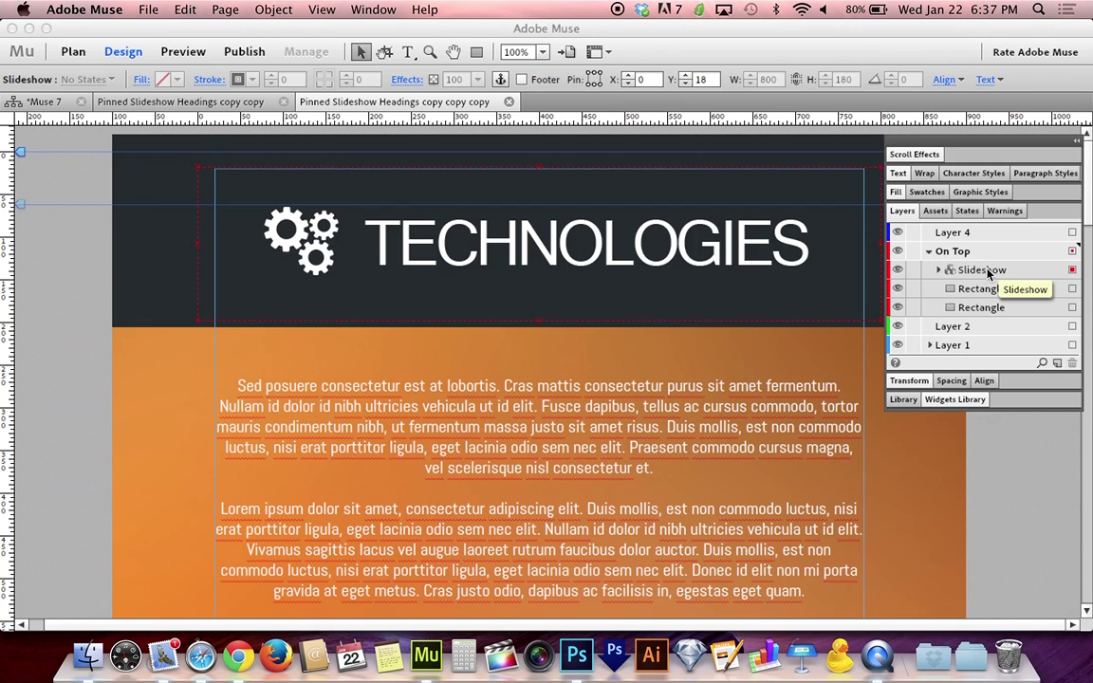
{"action": "left_click", "coordinate": [938, 271]}
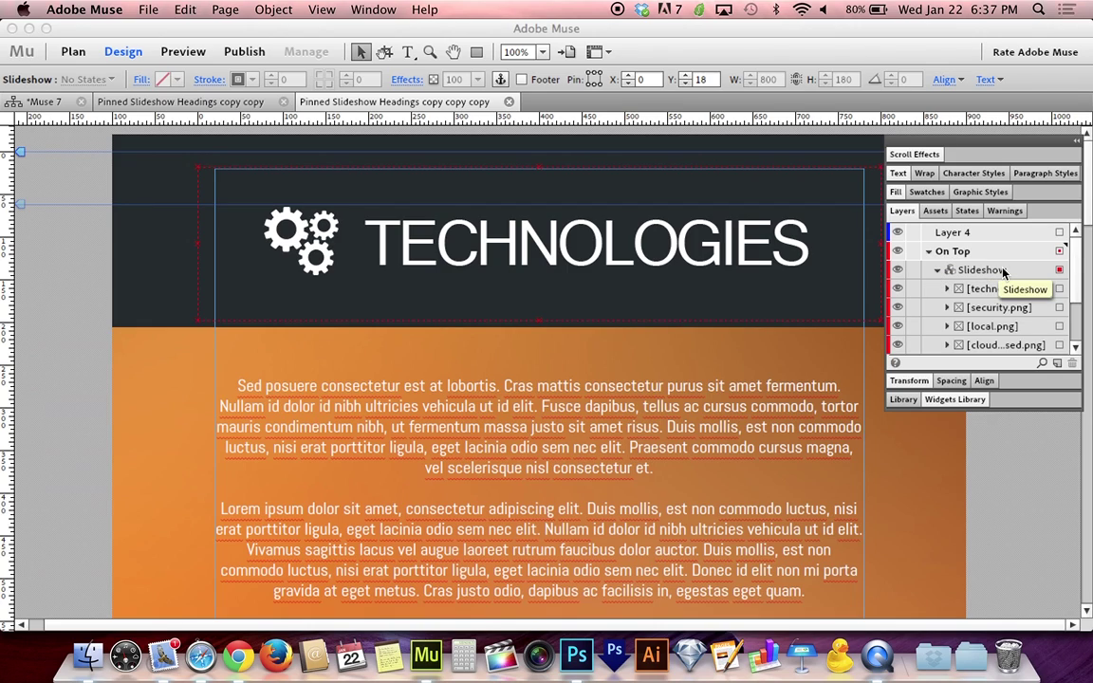
{"action": "scroll", "coordinate": [1008, 273], "scroll_direction": "down", "scroll_amount": 3}
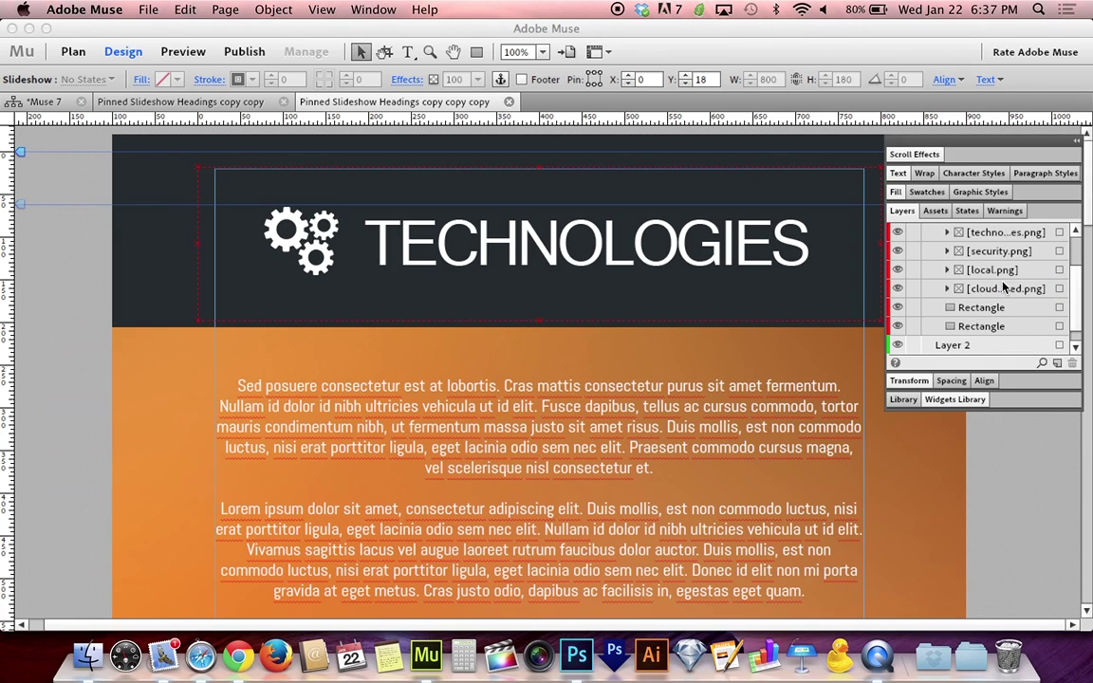
{"action": "scroll", "coordinate": [1008, 276], "scroll_direction": "up", "scroll_amount": 1}
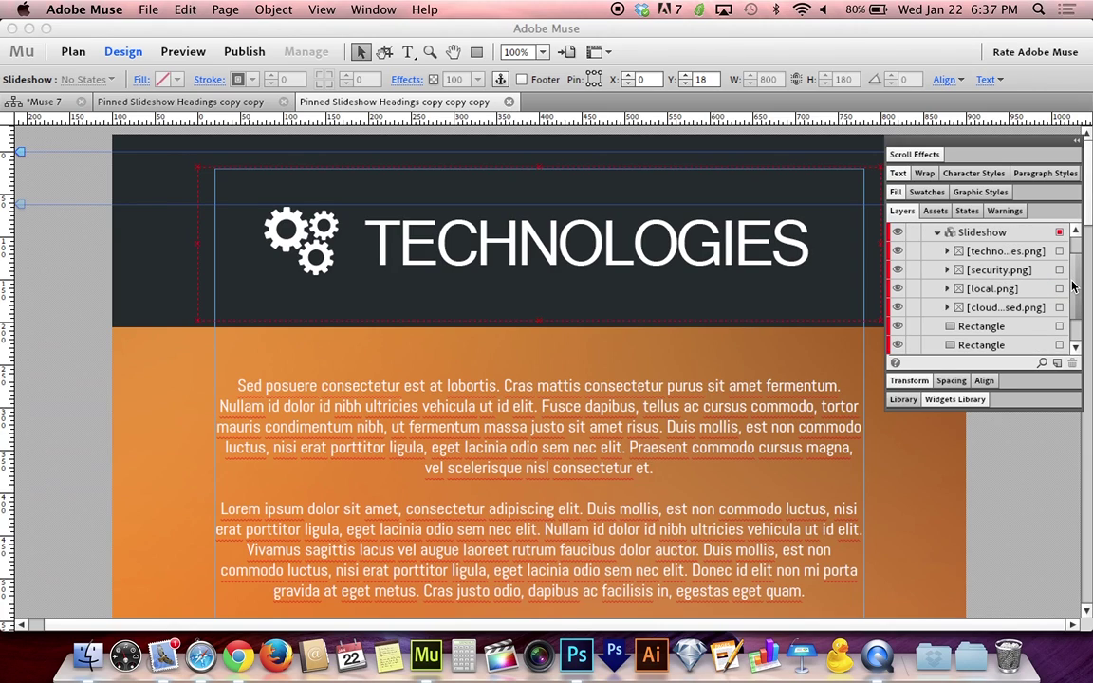
{"action": "left_click", "coordinate": [997, 308]}
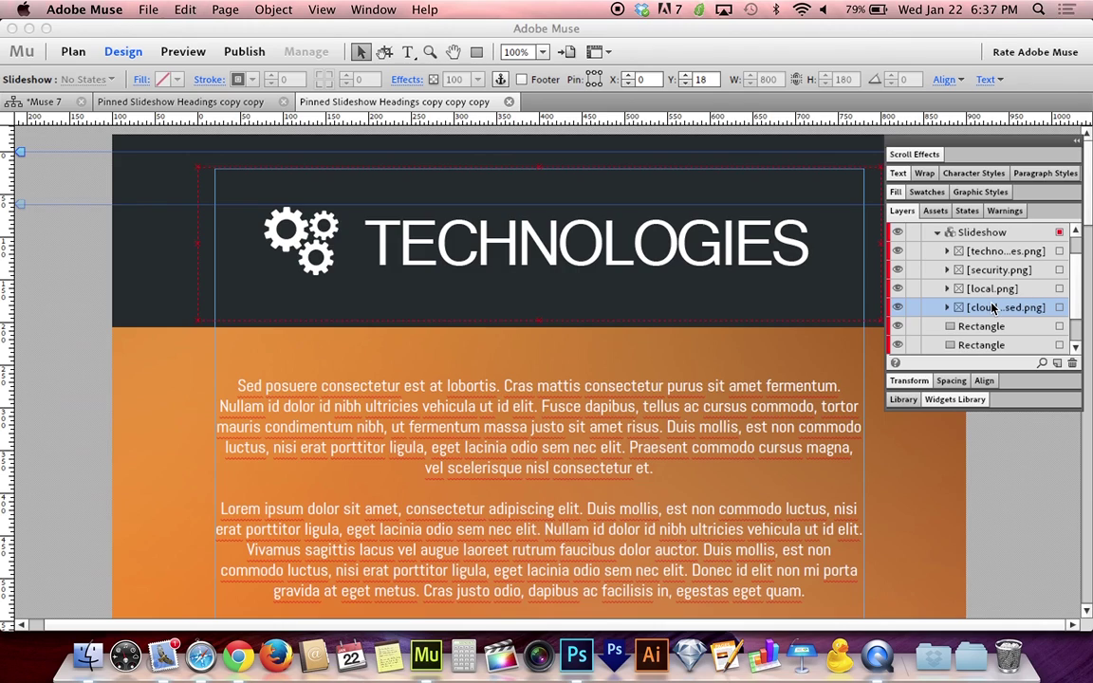
Preview the CLOUD BASED, LOCAL SUPPORT, SECURITY and TECHNOLOGIES slides from their Layers entries.
{"action": "left_click", "coordinate": [1059, 307]}
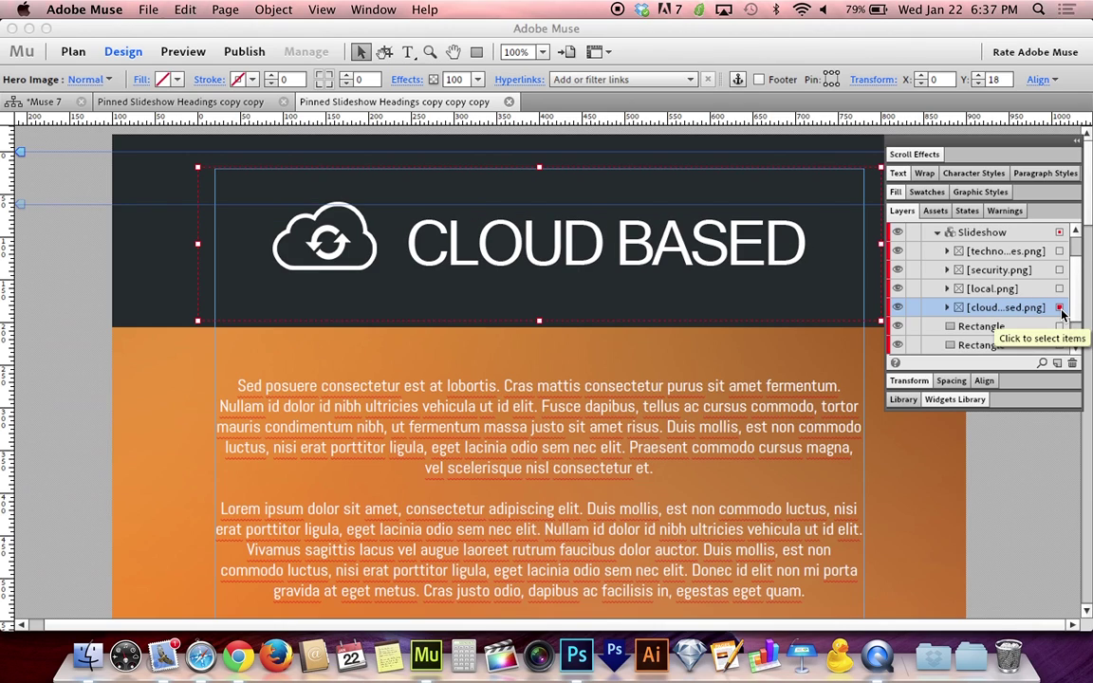
{"action": "left_click", "coordinate": [1048, 288]}
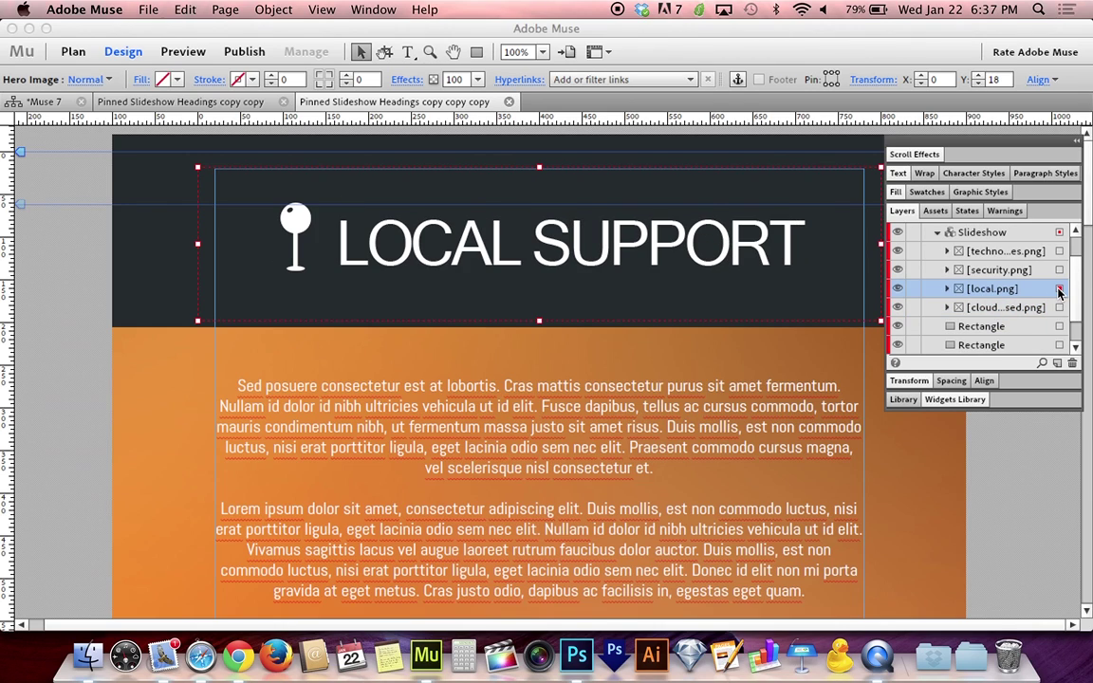
{"action": "left_click", "coordinate": [1041, 270]}
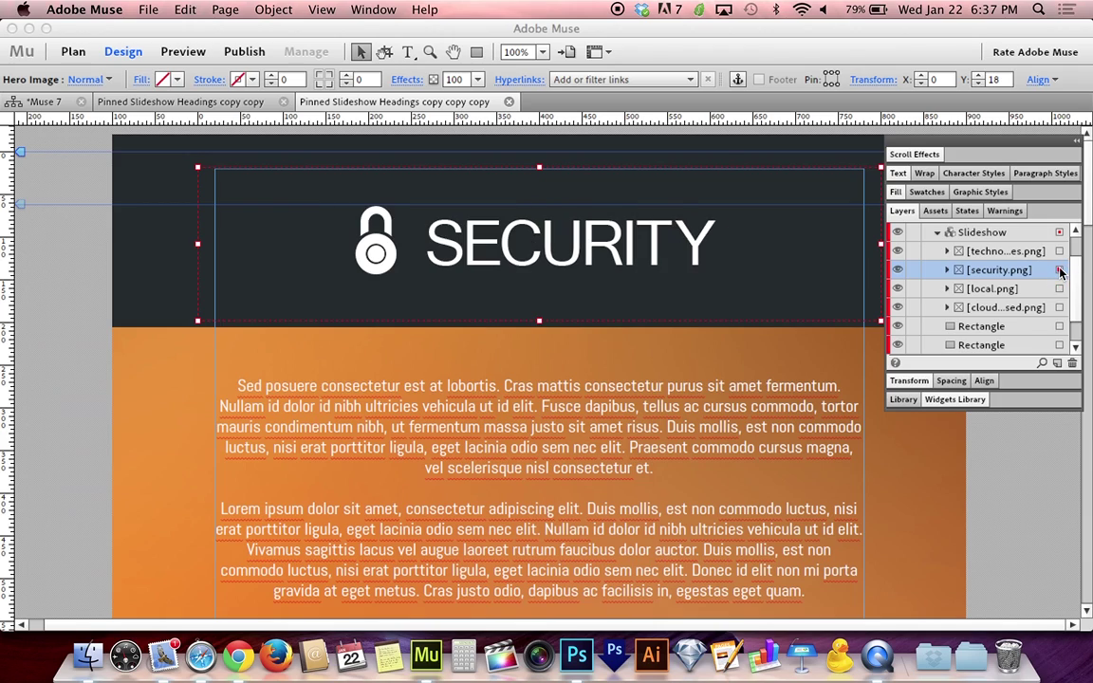
{"action": "left_click", "coordinate": [1036, 253]}
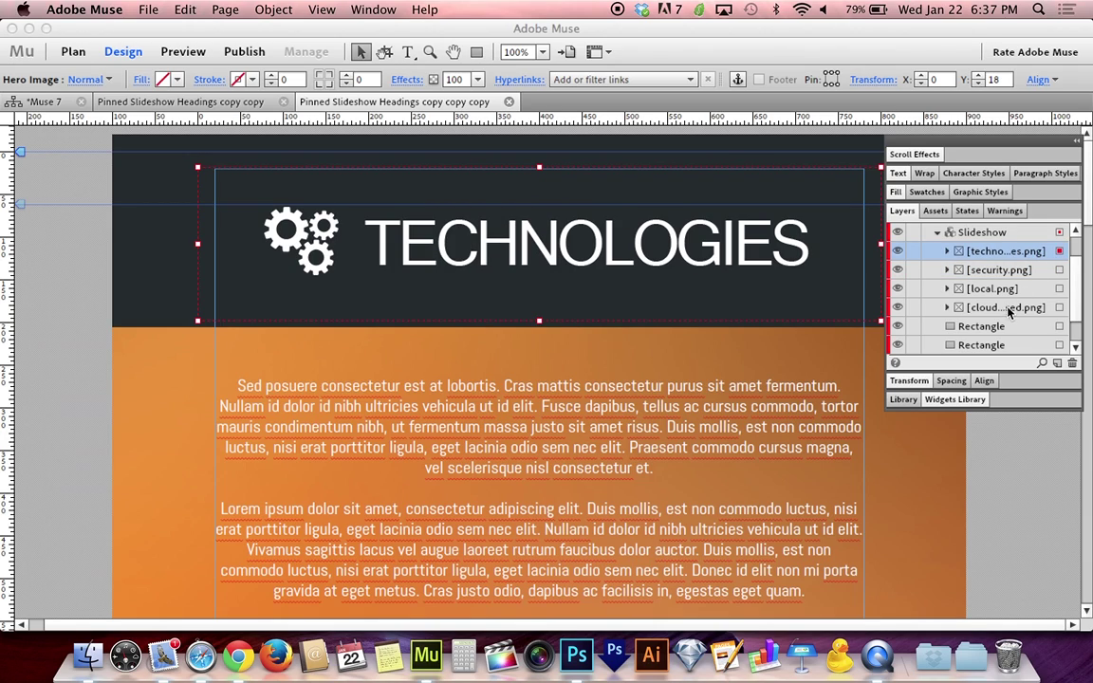
{"action": "left_click", "coordinate": [1041, 309]}
{"action": "left_click", "coordinate": [1060, 308]}
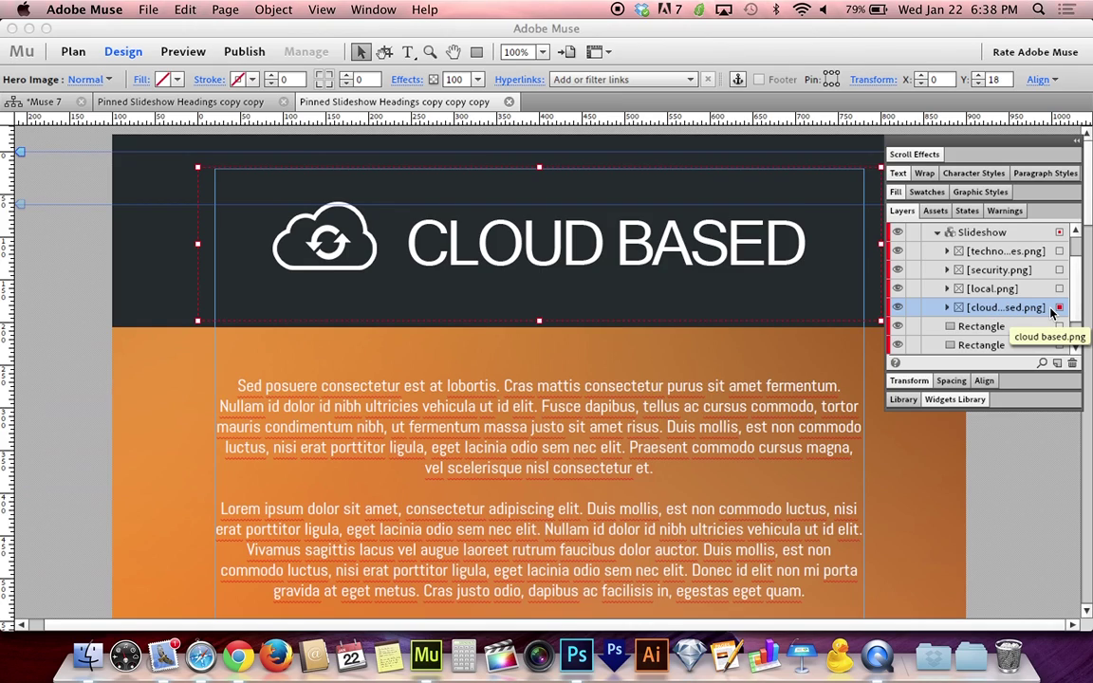
{"action": "left_click", "coordinate": [959, 288]}
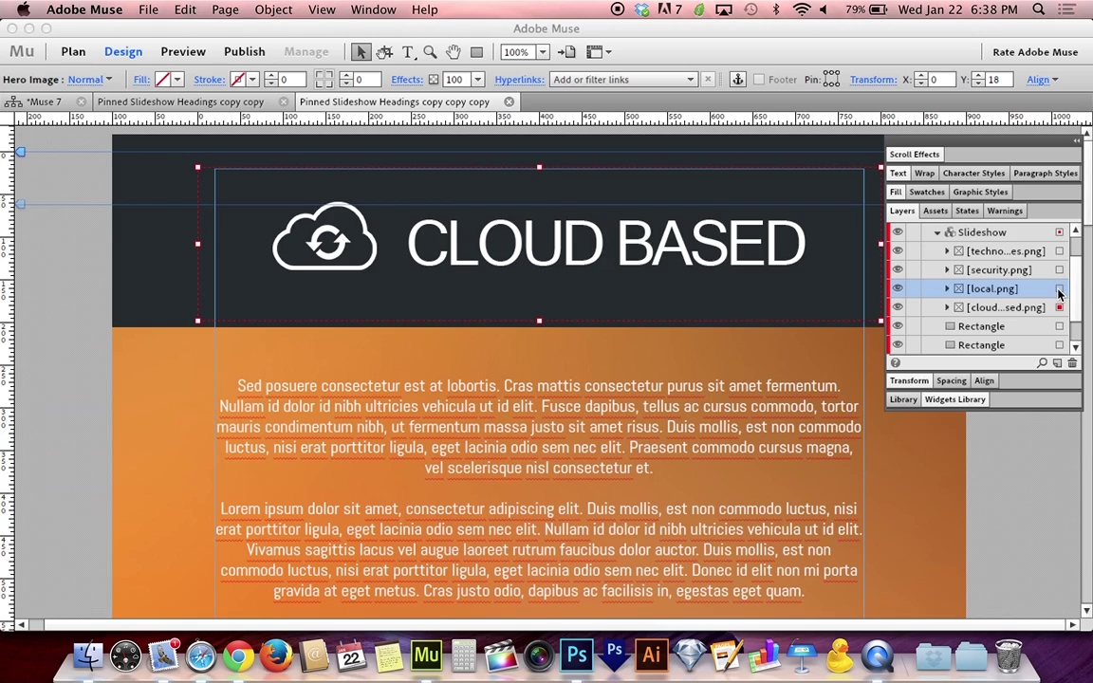
{"action": "left_click", "coordinate": [1060, 271]}
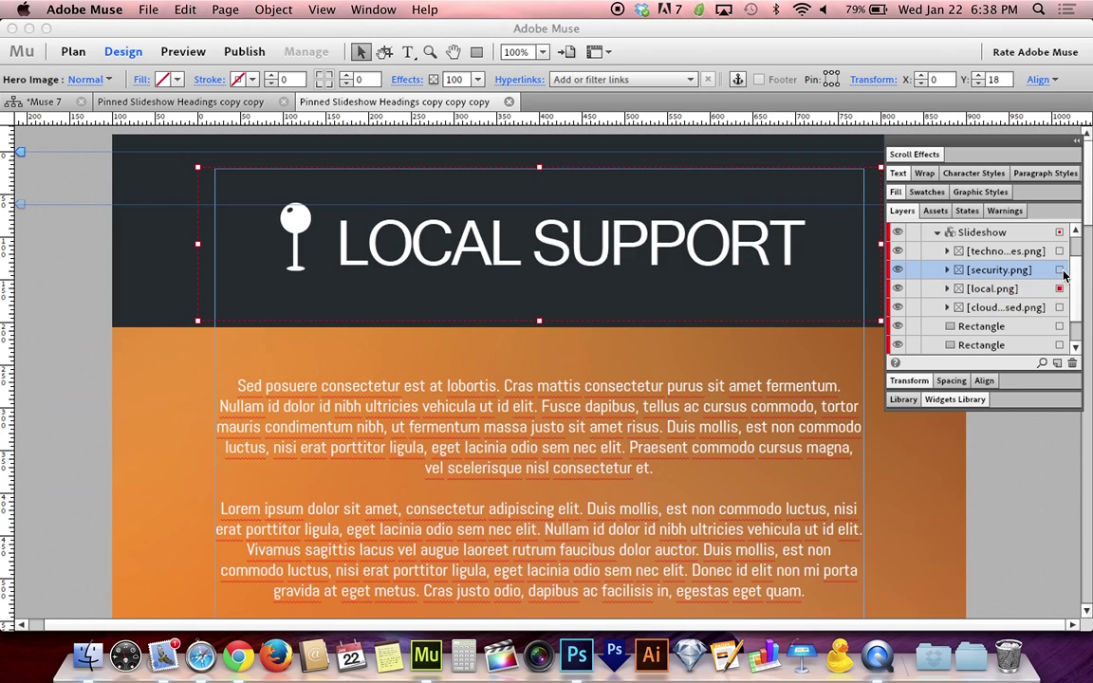
{"action": "left_click", "coordinate": [1060, 251]}
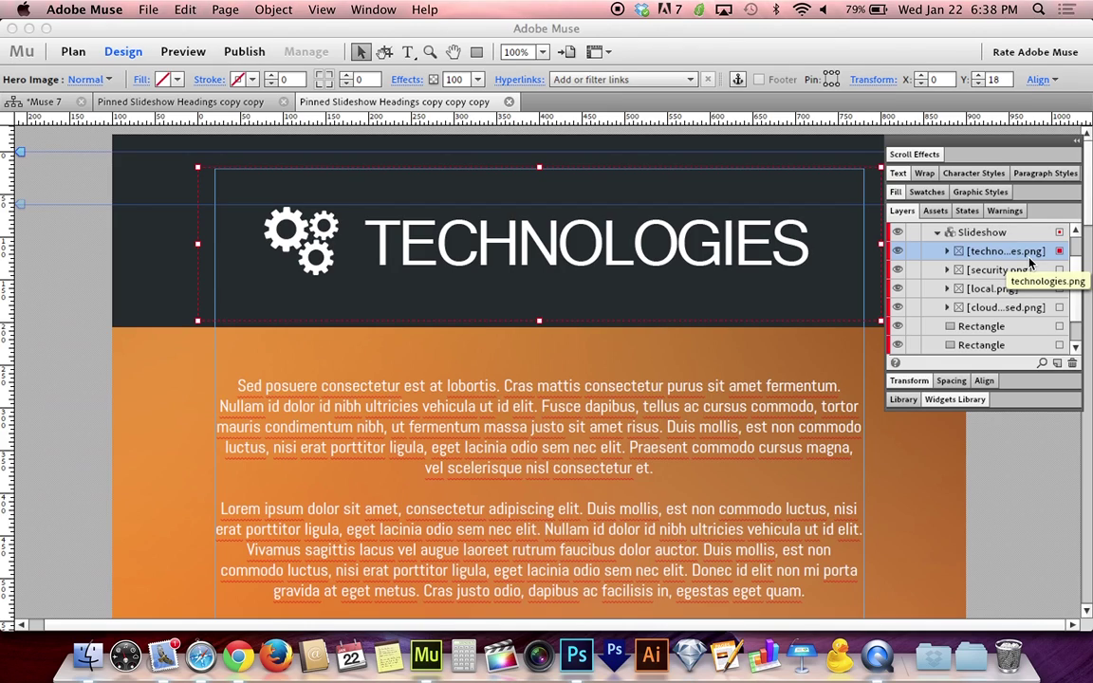
Move the cloud based.png layer above local.png and check the reordered slides.
{"action": "mouse_move", "coordinate": [1002, 313]}
{"action": "left_mouse_down"}
{"action": "mouse_move", "coordinate": [1016, 289]}
{"action": "mouse_move", "coordinate": [1017, 300]}
{"action": "left_mouse_up"}
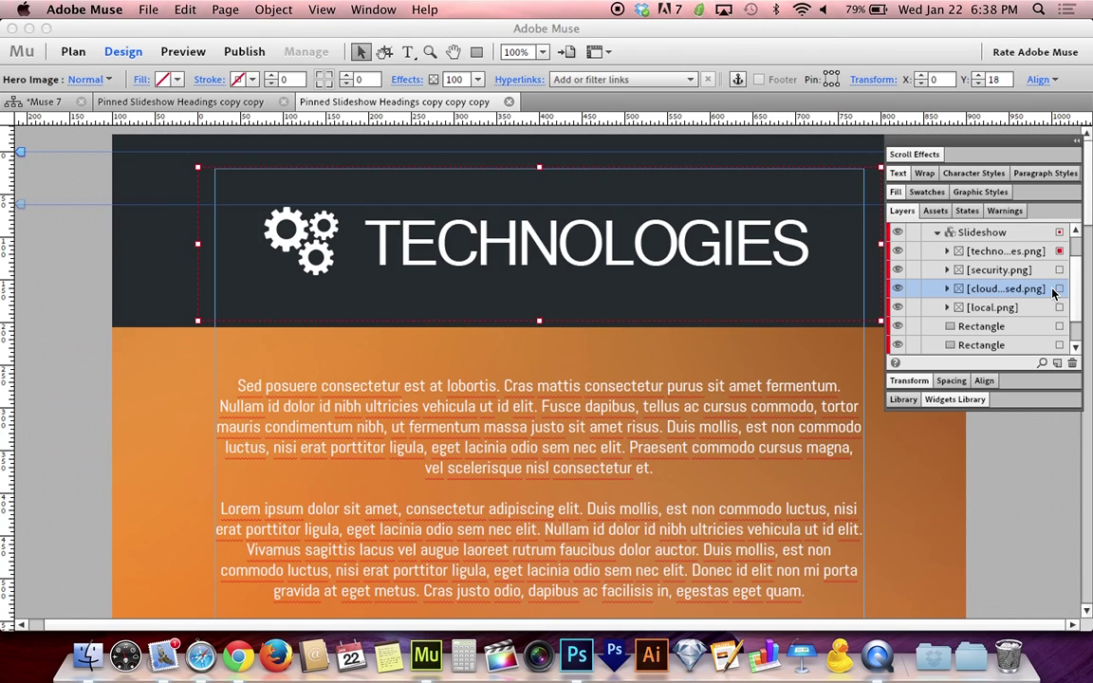
{"action": "left_click", "coordinate": [1059, 290]}
{"action": "left_click", "coordinate": [988, 307]}
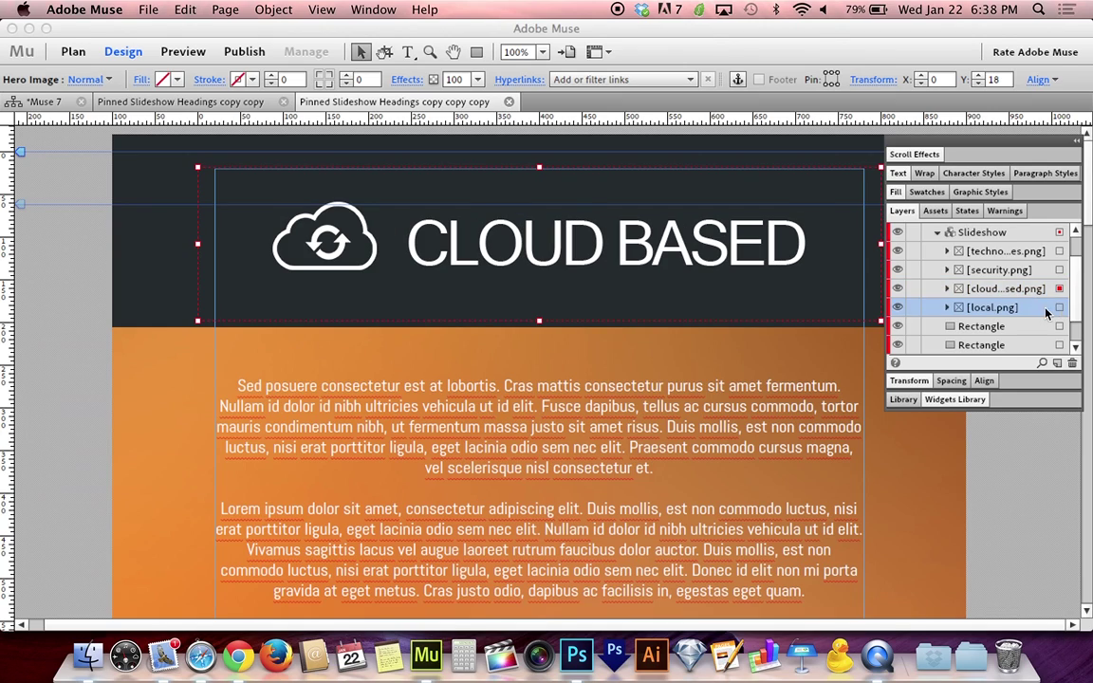
{"action": "left_click", "coordinate": [1059, 309]}
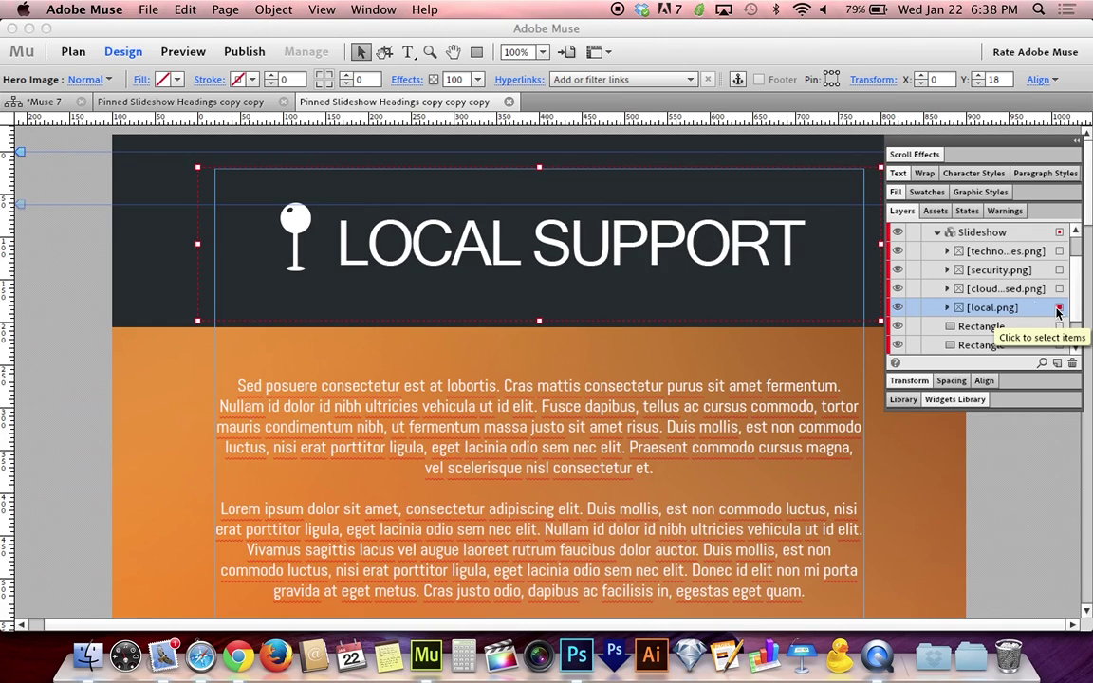
Give the heading slideshow a Slideshow scroll effect switching slides every 30px, then zoom out to 25%.
{"action": "left_click", "coordinate": [904, 211]}
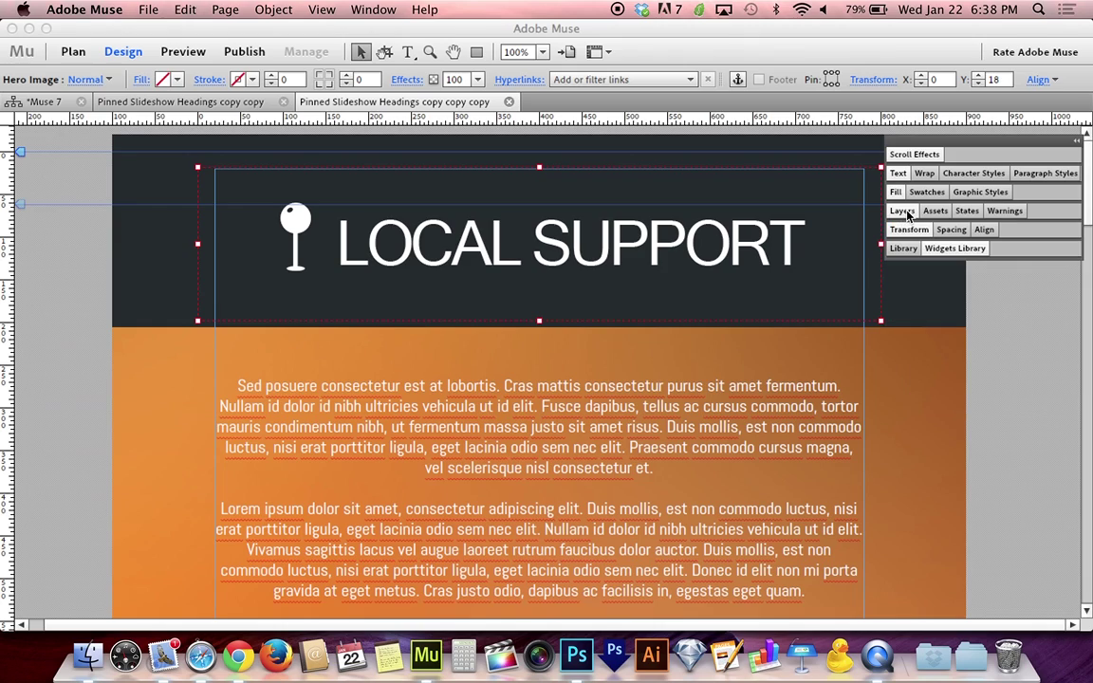
{"action": "left_click", "coordinate": [917, 155]}
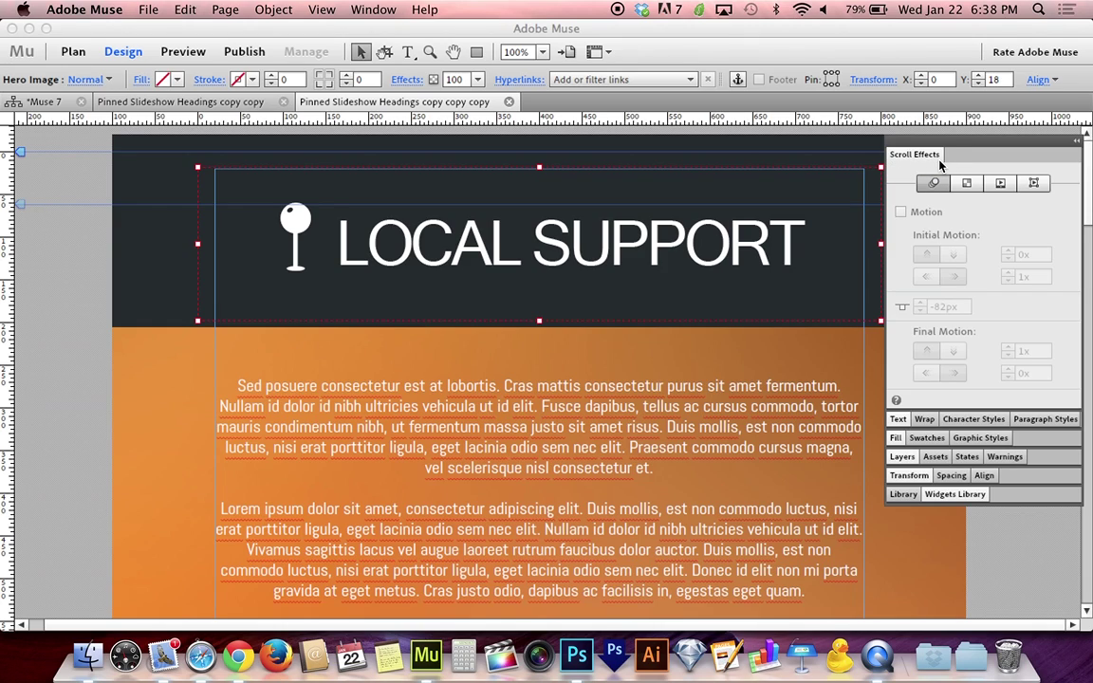
{"action": "left_click", "coordinate": [1001, 185]}
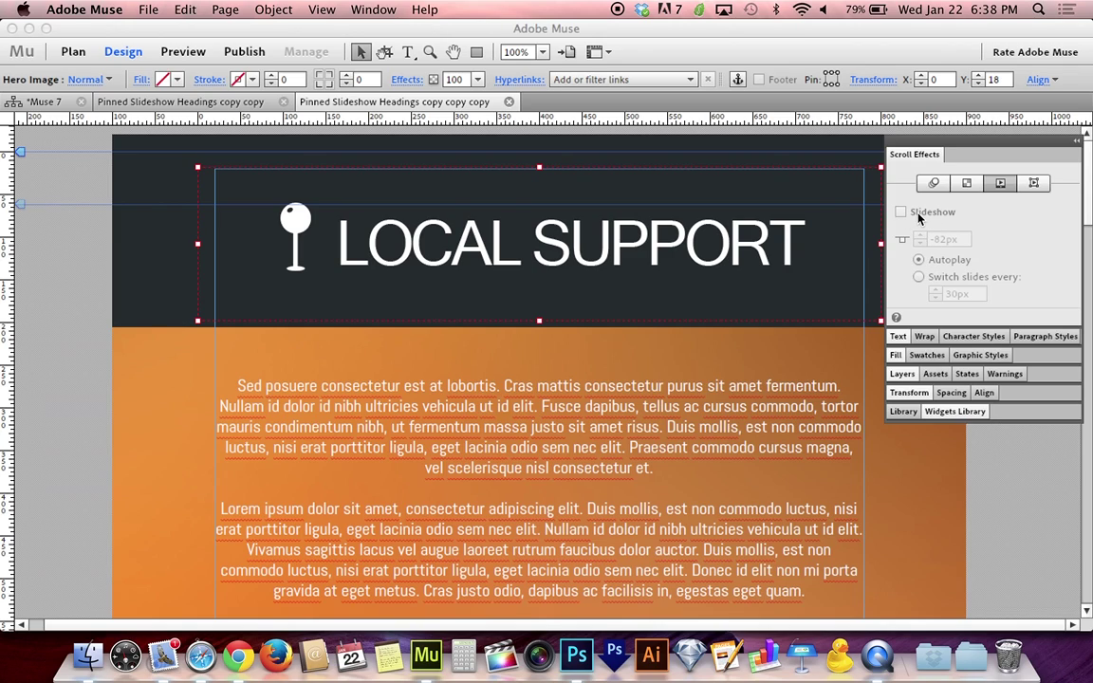
{"action": "left_click", "coordinate": [47, 260]}
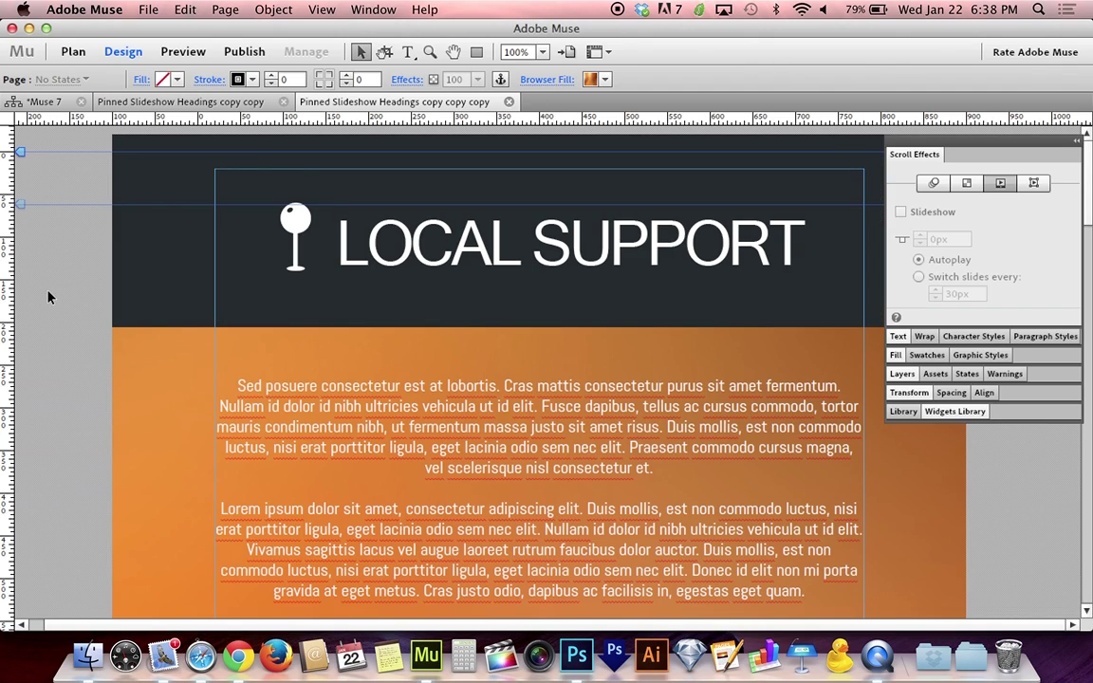
{"action": "left_click", "coordinate": [398, 229]}
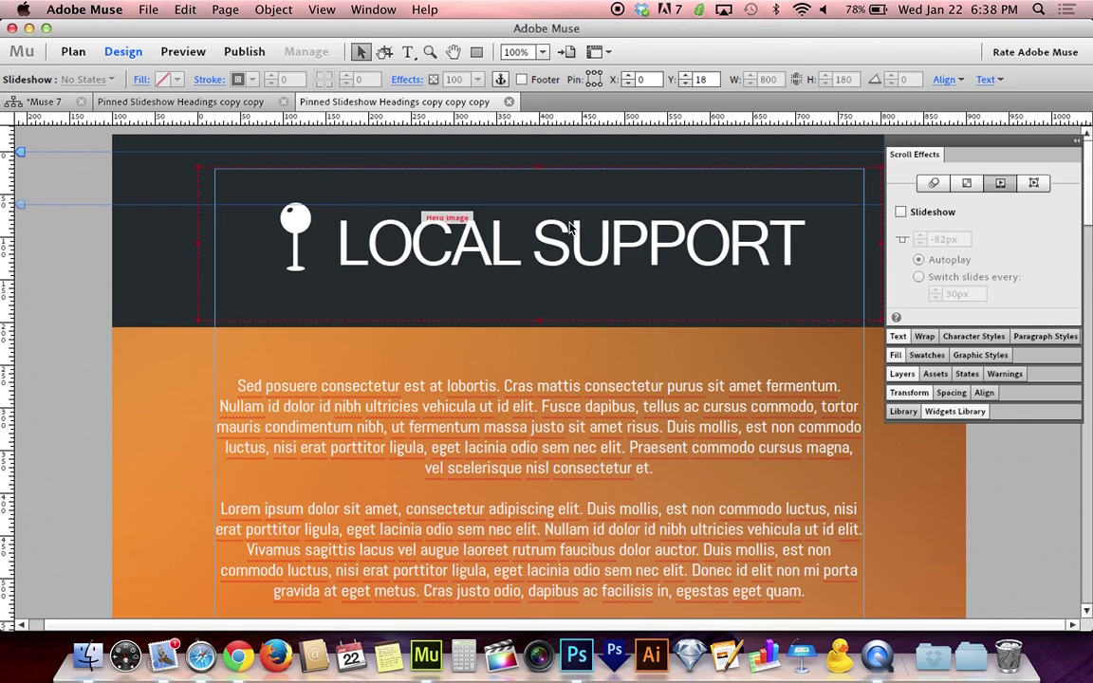
{"action": "left_click", "coordinate": [901, 213]}
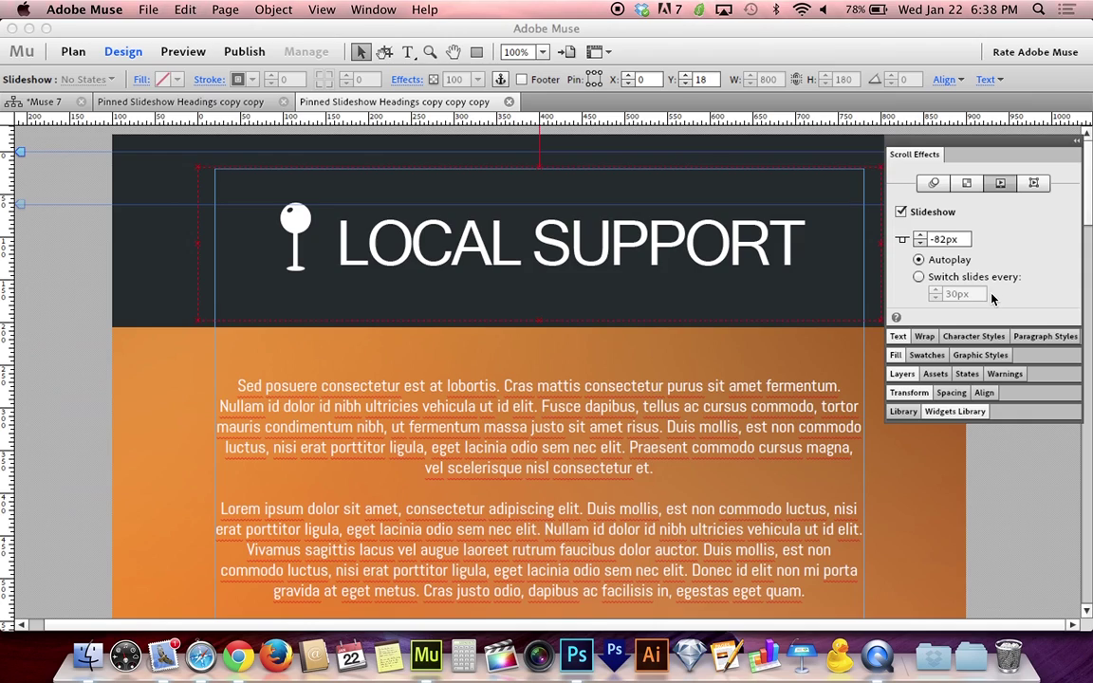
{"action": "left_click", "coordinate": [930, 280]}
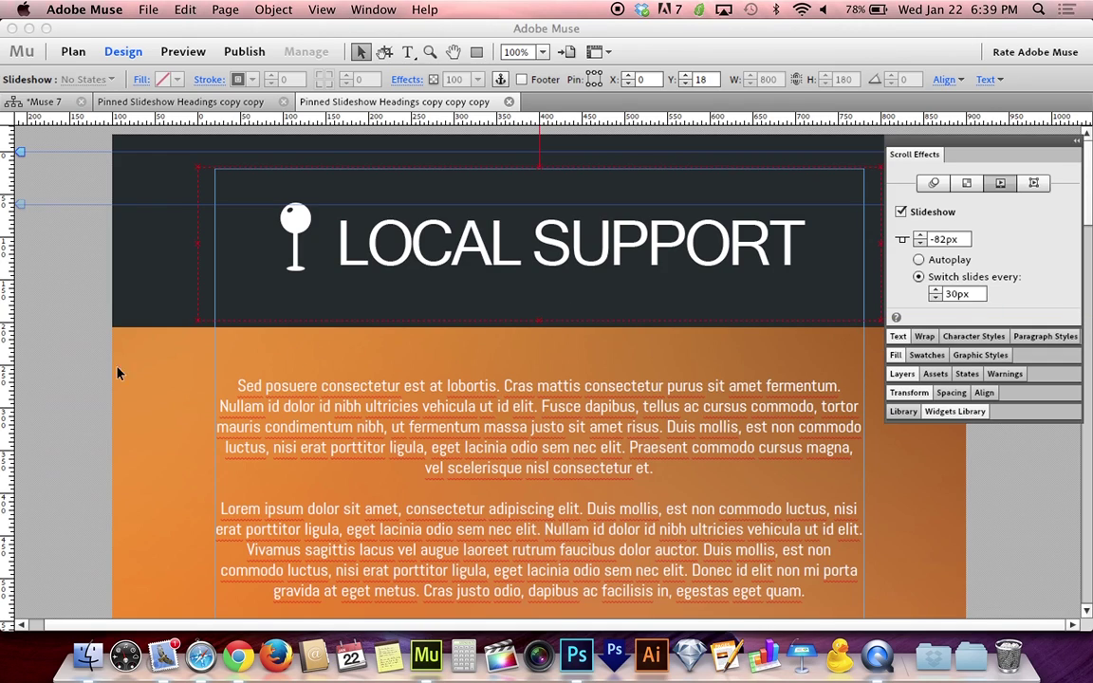
{"action": "left_click", "coordinate": [95, 377]}
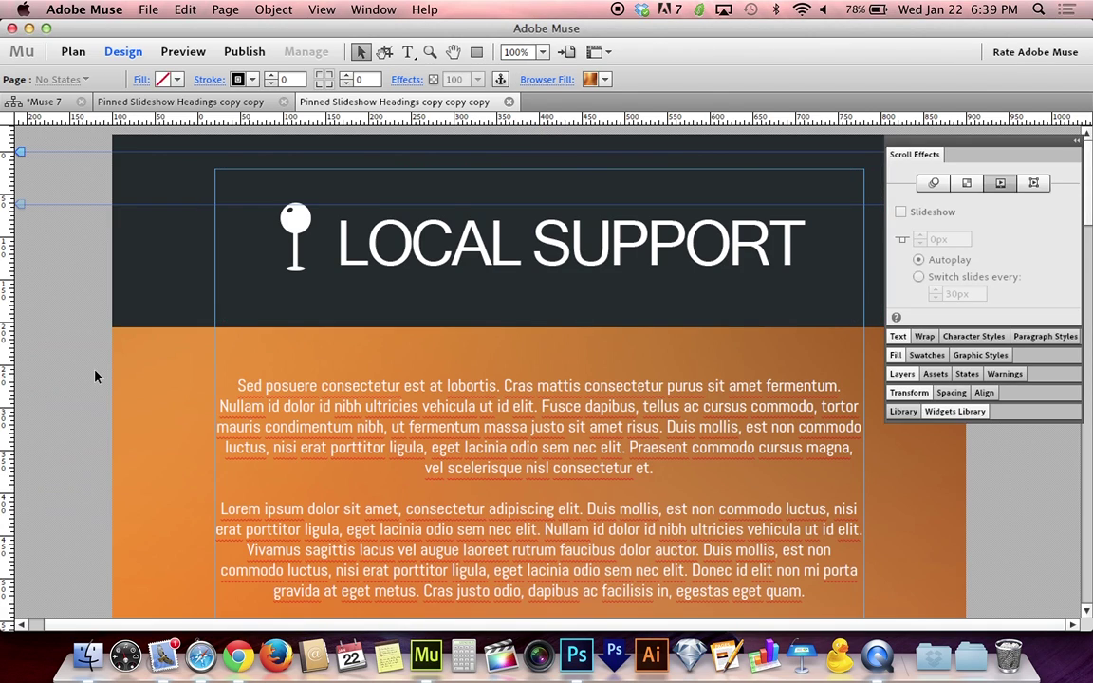
{"action": "key", "text": "super+minus"}
{"action": "key", "text": "super+minus"}
{"action": "key", "text": "super+minus"}
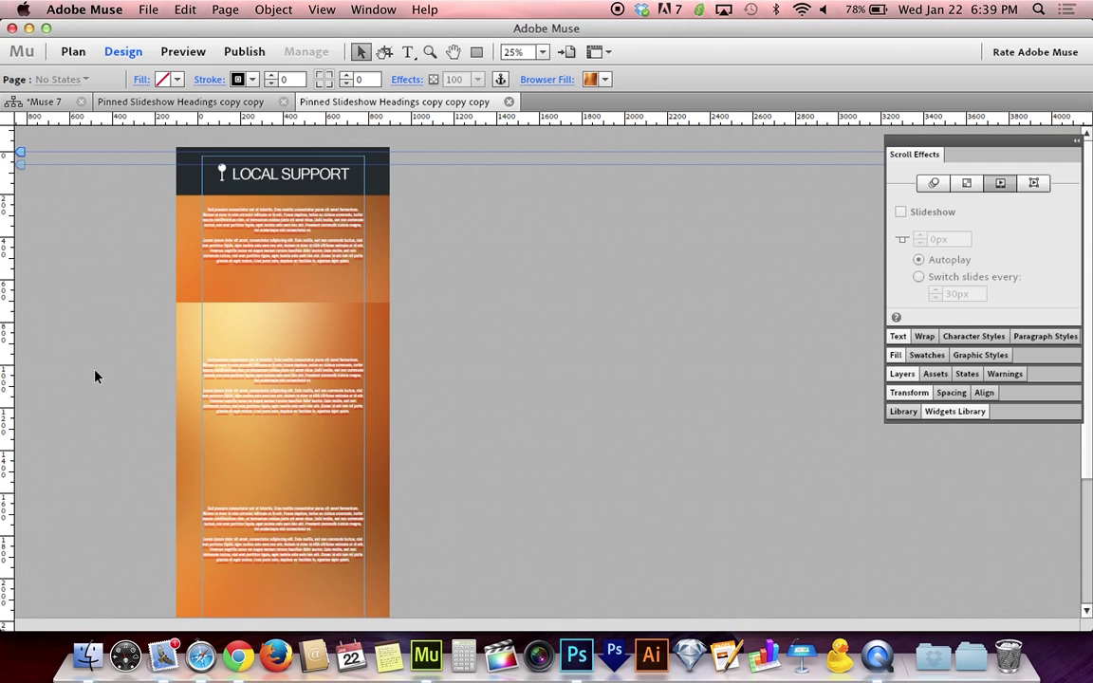
Drag the body-text frames out of the orange column to sit beside the page.
{"action": "left_click_drag", "start_coordinate": [305, 415], "coordinate": [456, 266]}
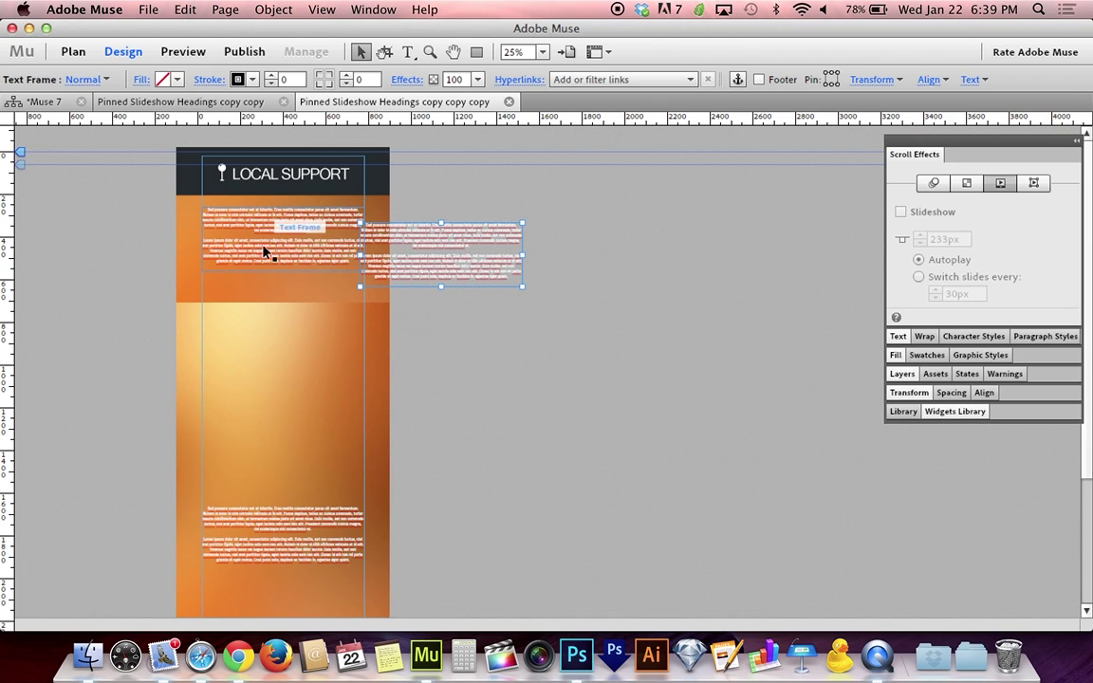
{"action": "left_click_drag", "start_coordinate": [266, 252], "coordinate": [242, 327]}
{"action": "left_click_drag", "start_coordinate": [361, 463], "coordinate": [512, 344]}
{"action": "left_click_drag", "start_coordinate": [324, 541], "coordinate": [545, 360]}
{"action": "scroll", "coordinate": [283, 576], "scroll_direction": "down", "scroll_amount": 2}
{"action": "left_click_drag", "start_coordinate": [276, 603], "coordinate": [537, 360]}
{"action": "scroll", "coordinate": [537, 362], "scroll_direction": "up", "scroll_amount": 1}
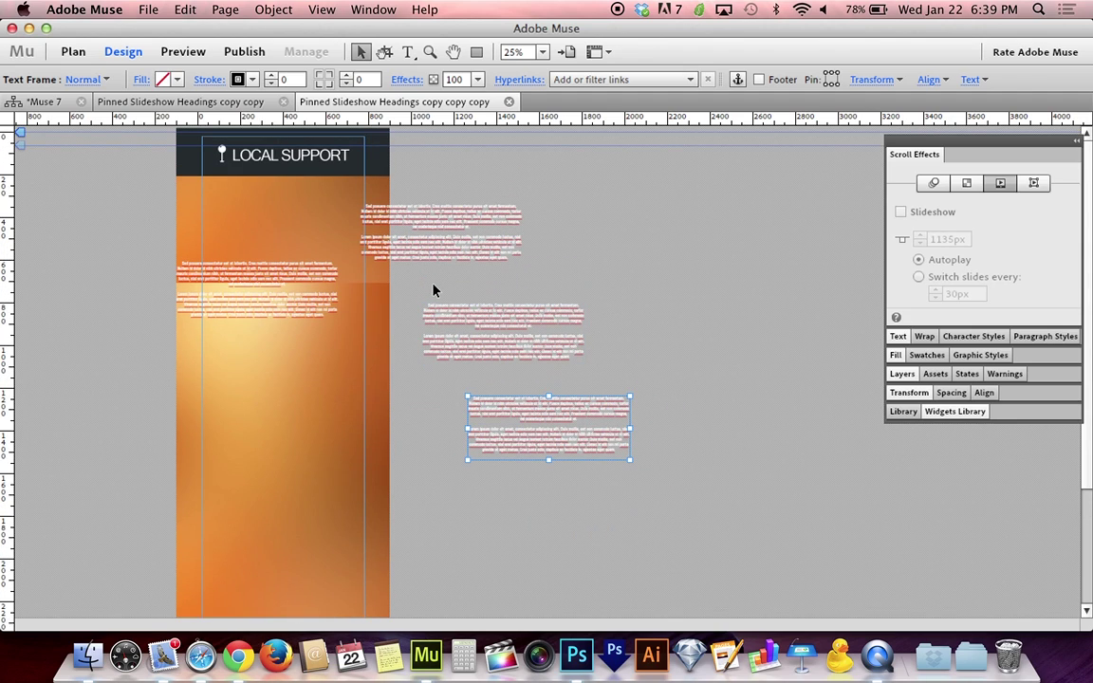
Place the text frames back at spaced positions down the orange column's sections.
{"action": "left_click_drag", "start_coordinate": [435, 252], "coordinate": [447, 286]}
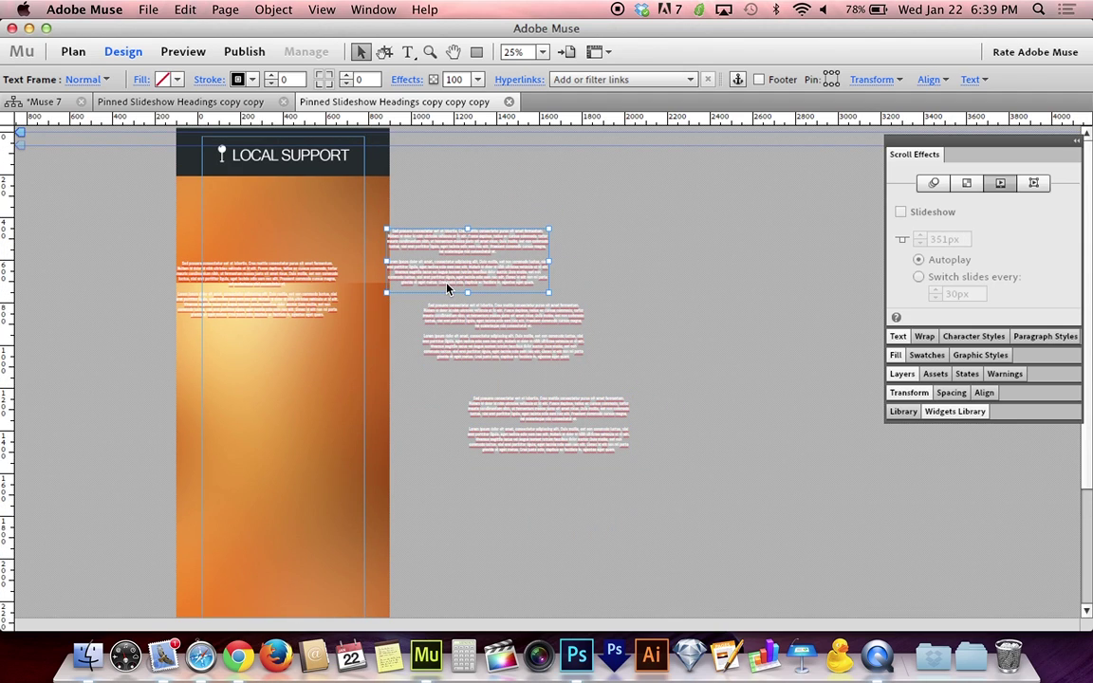
{"action": "left_click_drag", "start_coordinate": [249, 290], "coordinate": [271, 217]}
{"action": "left_click_drag", "start_coordinate": [481, 272], "coordinate": [287, 361]}
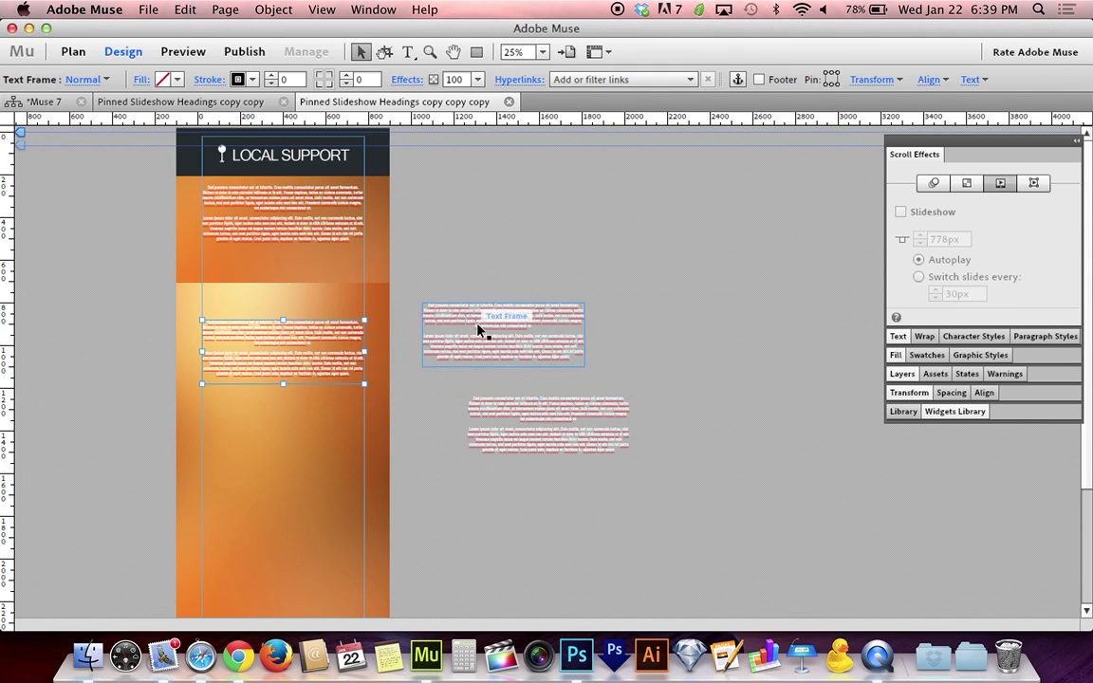
{"action": "left_click_drag", "start_coordinate": [481, 329], "coordinate": [258, 463]}
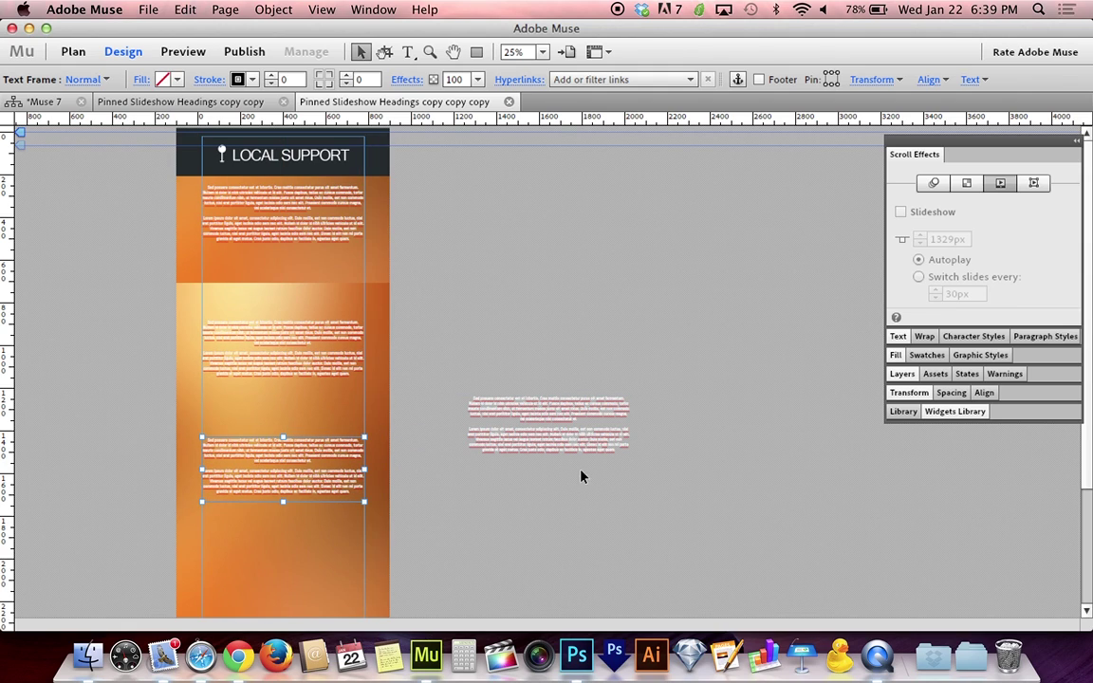
{"action": "left_click", "coordinate": [548, 432]}
{"action": "left_click_drag", "start_coordinate": [560, 432], "coordinate": [304, 540]}
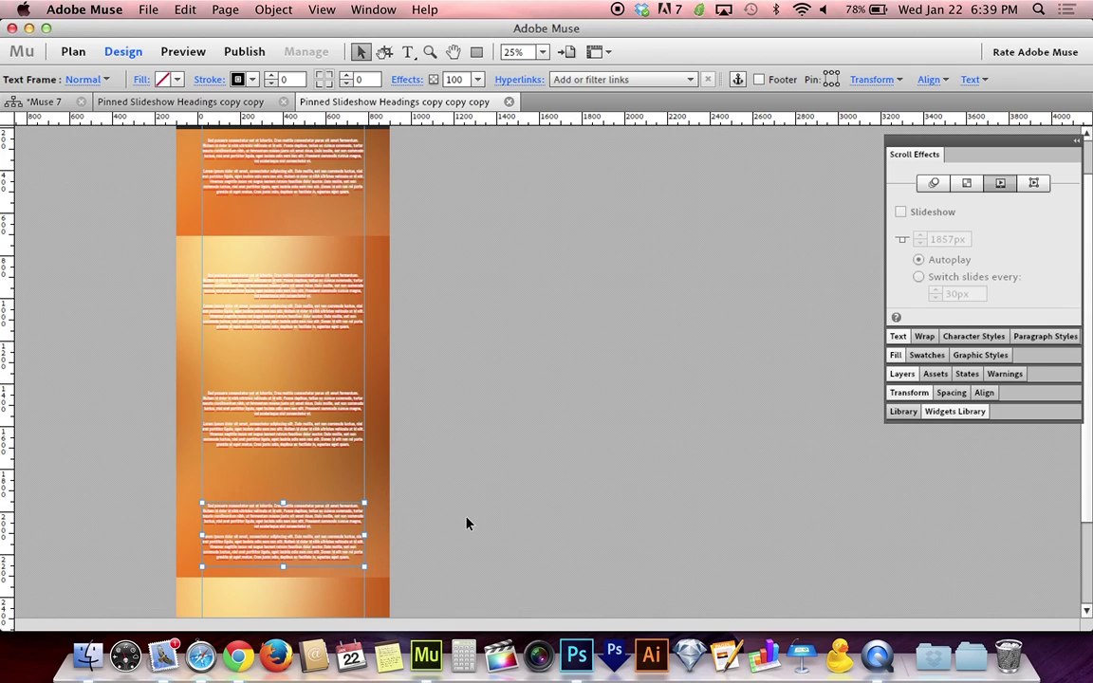
{"action": "scroll", "coordinate": [466, 523], "scroll_direction": "up", "scroll_amount": 3}
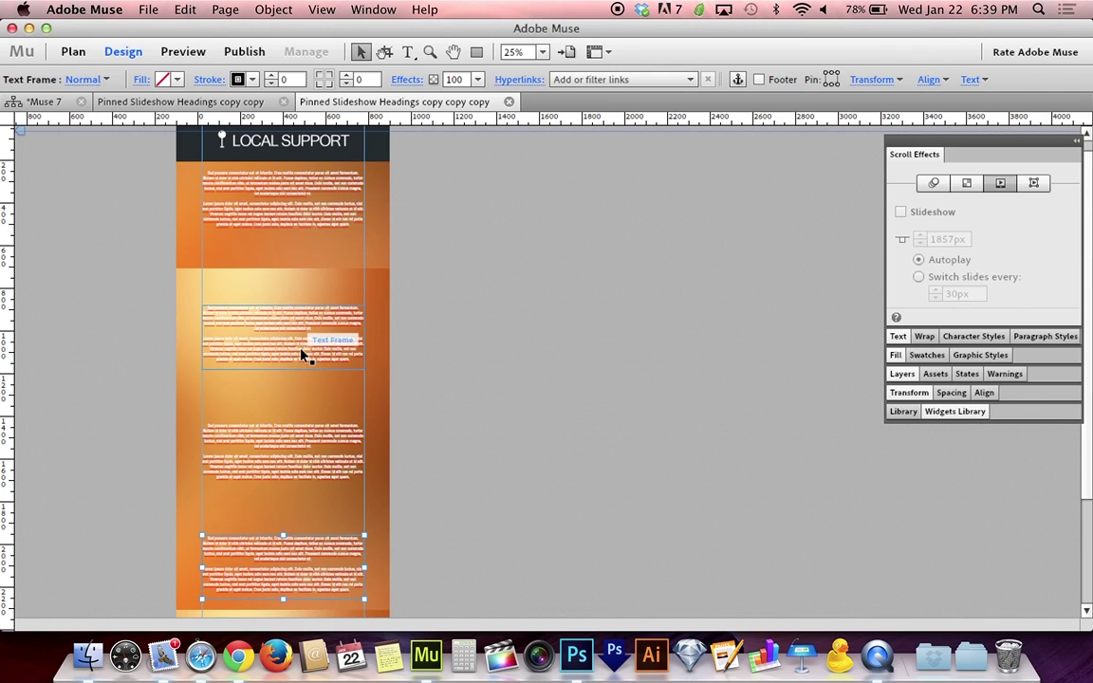
{"action": "left_click_drag", "start_coordinate": [301, 355], "coordinate": [360, 221]}
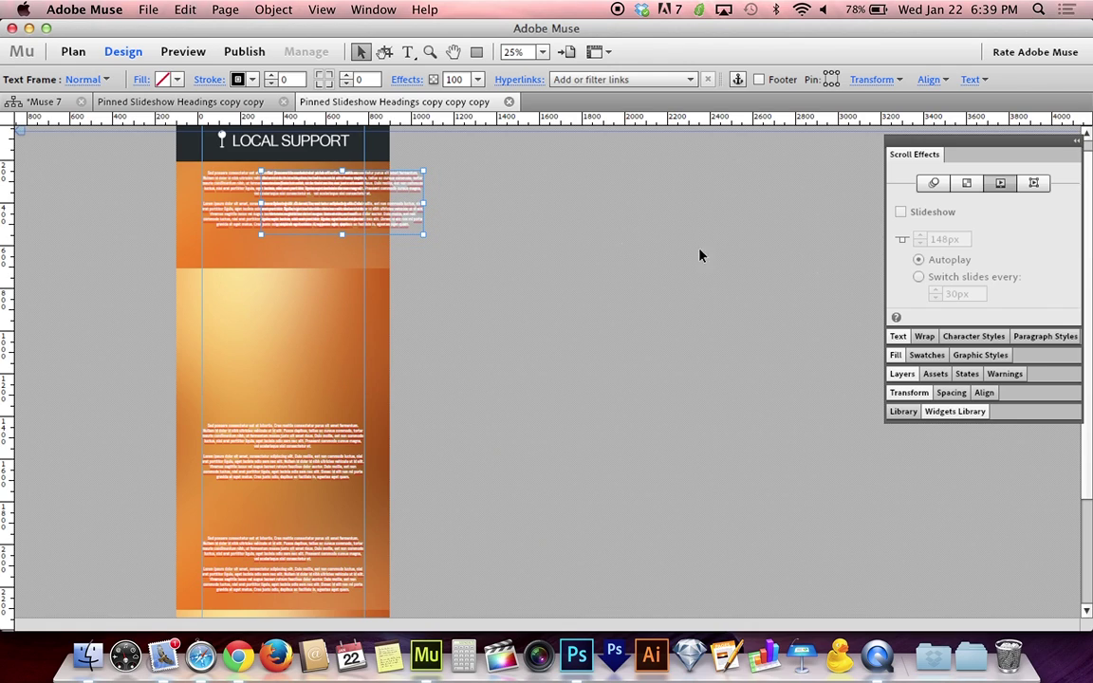
Shift the paragraph text frame 700 px down in the Transform panel and nudge the frames into place.
{"action": "left_click", "coordinate": [910, 393]}
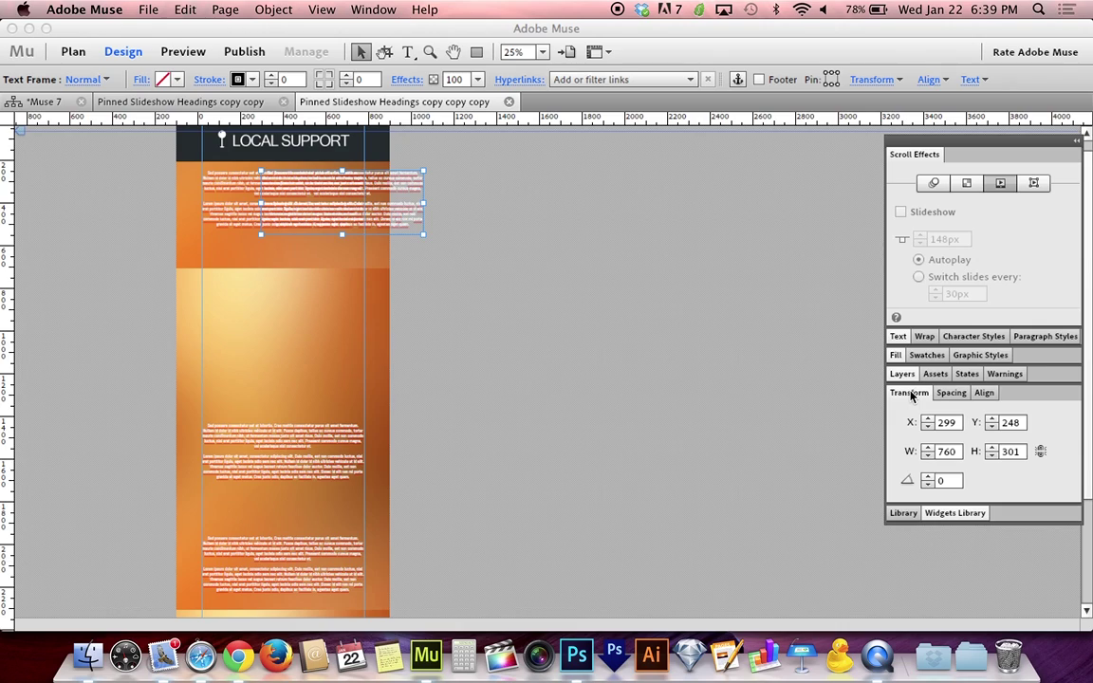
{"action": "left_click", "coordinate": [1020, 425]}
{"action": "type", "text": "+"}
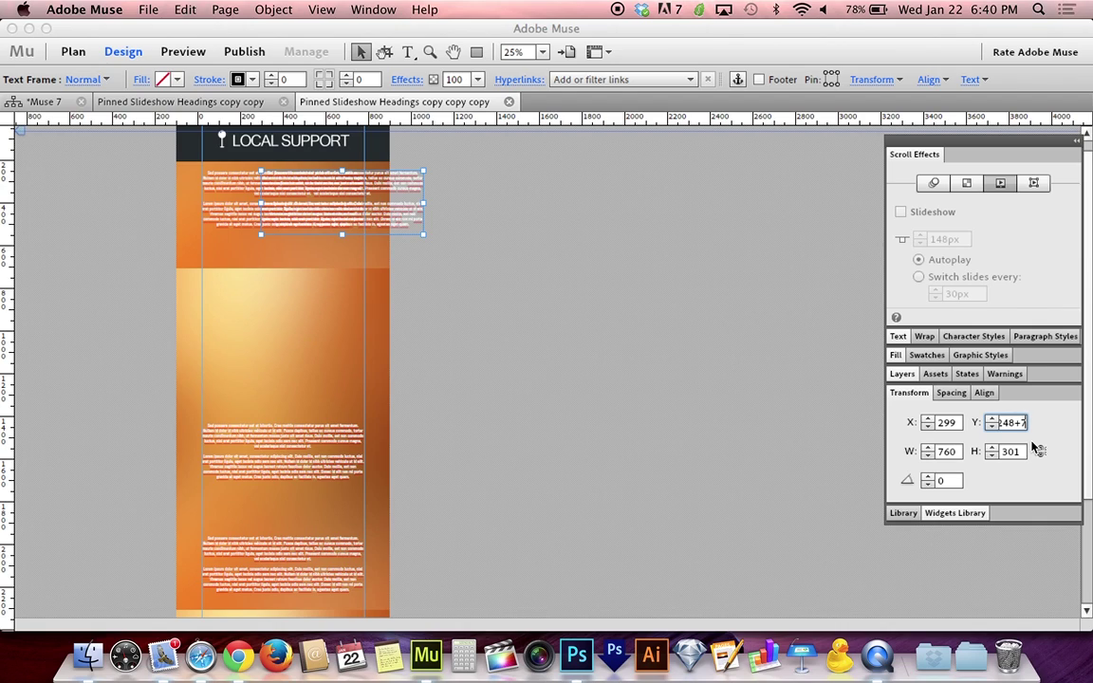
{"action": "type", "text": "700"}
{"action": "key", "text": "Return"}
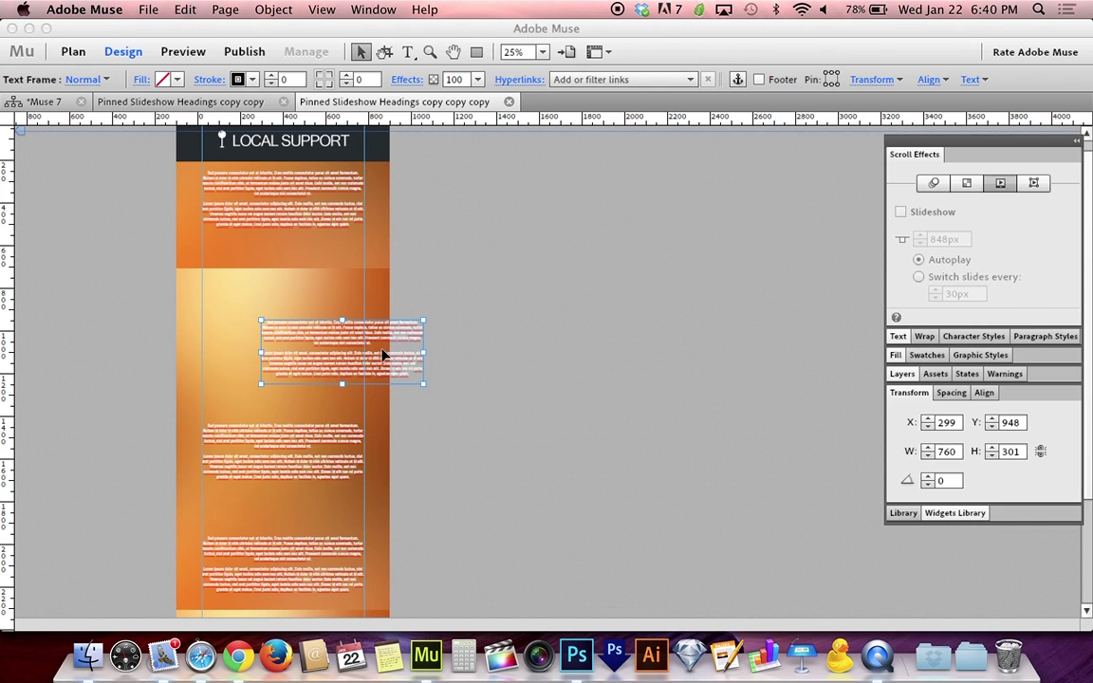
{"action": "left_click_drag", "start_coordinate": [383, 354], "coordinate": [323, 354]}
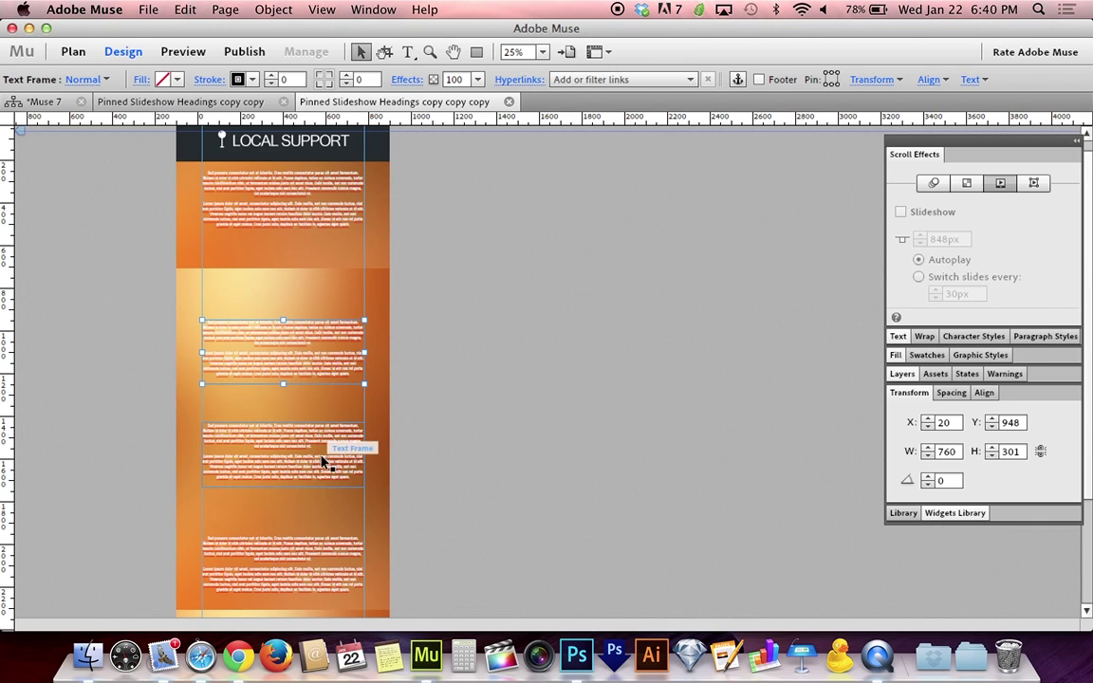
{"action": "left_click_drag", "start_coordinate": [325, 458], "coordinate": [339, 356]}
Move the text frame another 700 px down to Y 1648.
{"action": "left_click", "coordinate": [1023, 425]}
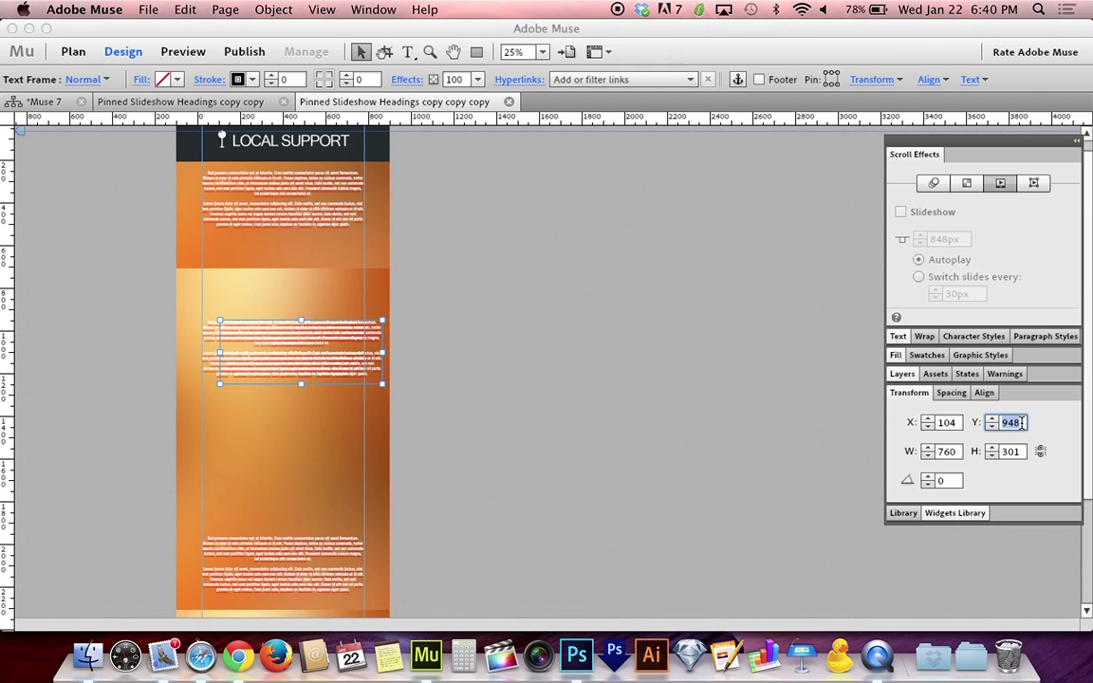
{"action": "type", "text": "+700"}
{"action": "key", "text": "Return"}
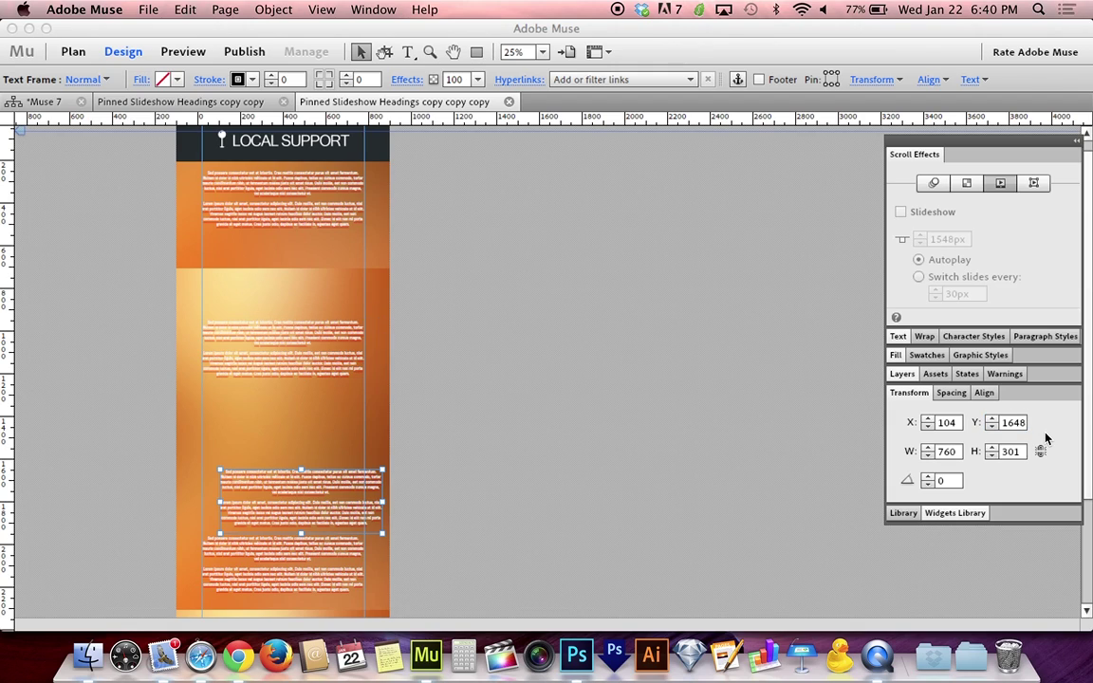
{"action": "scroll", "coordinate": [371, 451], "scroll_direction": "down", "scroll_amount": 1}
{"action": "scroll", "coordinate": [371, 452], "scroll_direction": "down", "scroll_amount": 1}
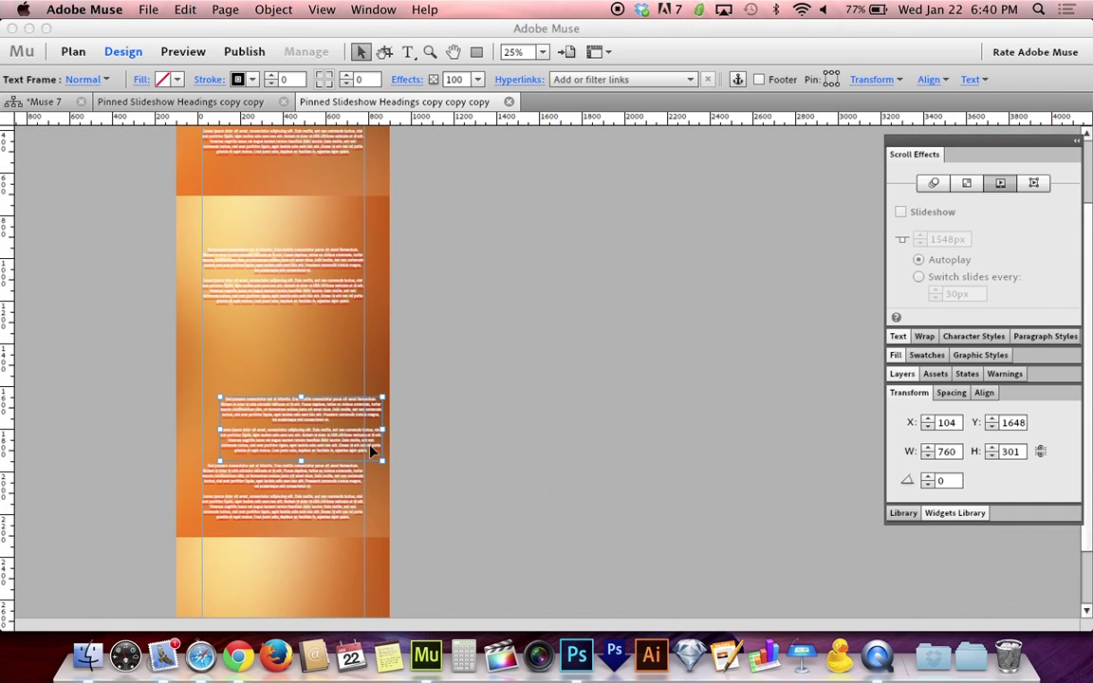
{"action": "left_click_drag", "start_coordinate": [371, 446], "coordinate": [334, 426]}
Push the text frame down to Y 2348 and drag it left to X 20.
{"action": "left_click", "coordinate": [1014, 422]}
{"action": "key", "text": "Right"}
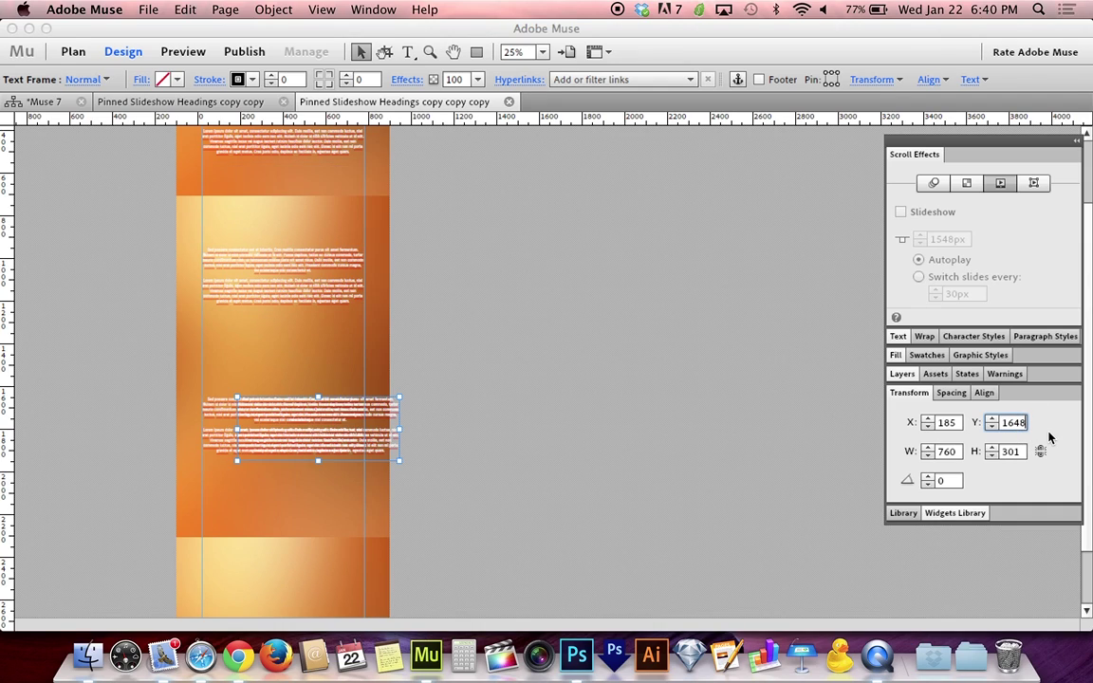
{"action": "type", "text": "+700"}
{"action": "key", "text": "Return"}
{"action": "scroll", "coordinate": [370, 483], "scroll_direction": "down", "scroll_amount": 5}
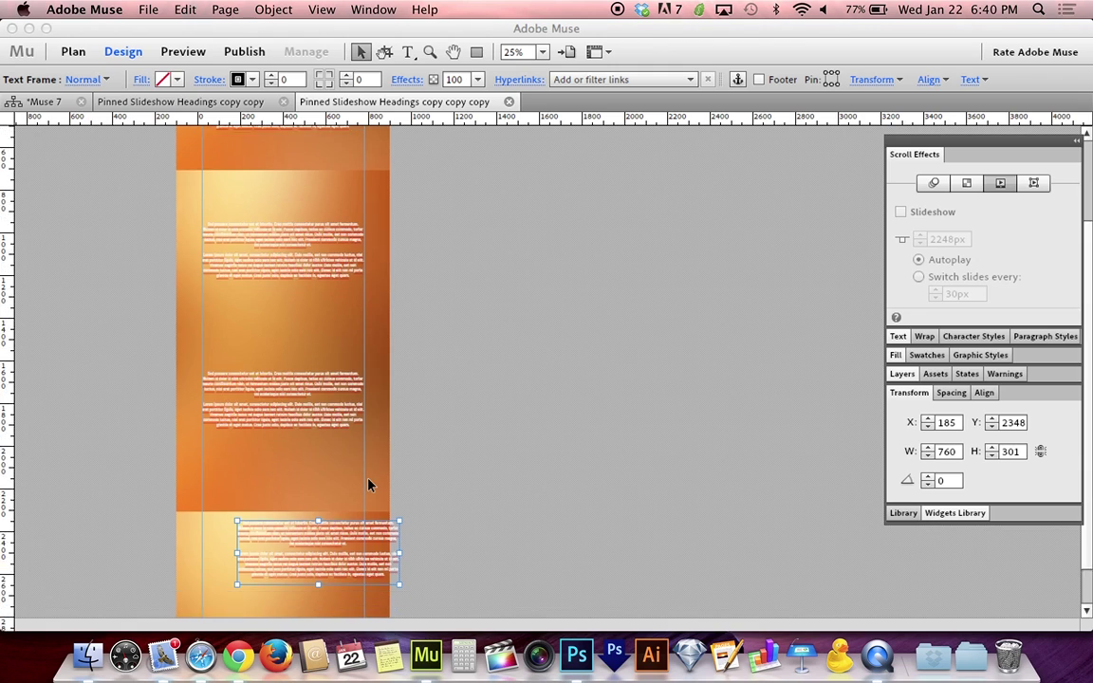
{"action": "left_click_drag", "start_coordinate": [387, 494], "coordinate": [349, 497]}
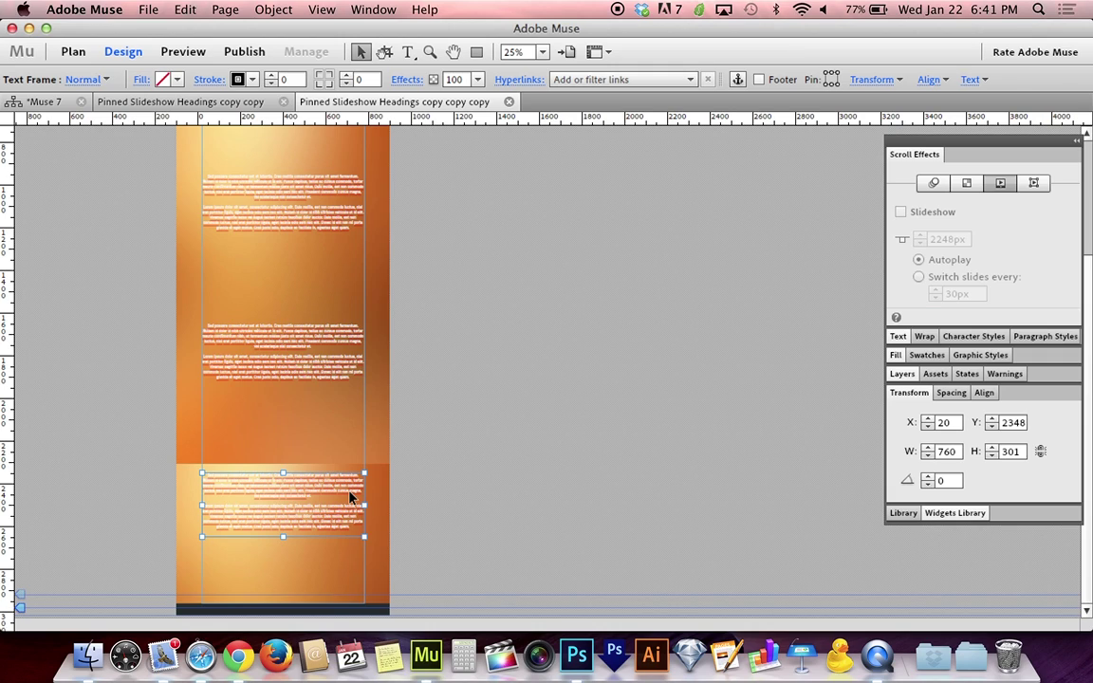
{"action": "scroll", "coordinate": [348, 491], "scroll_direction": "up", "scroll_amount": 2}
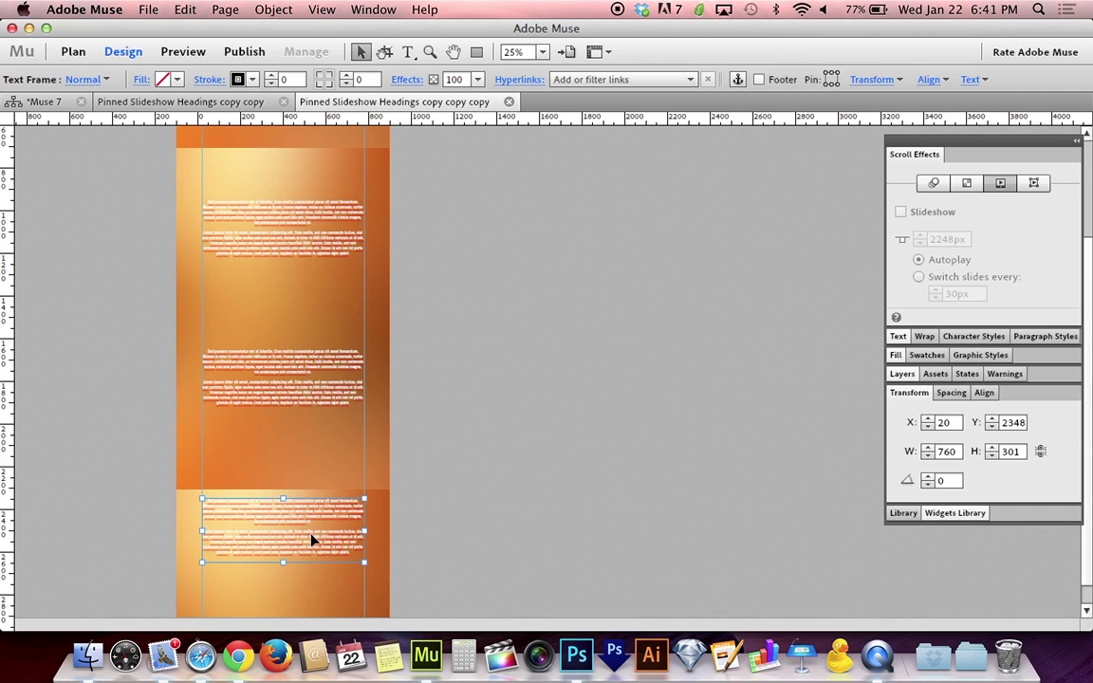
Set the LOCAL SUPPORT heading slideshow's Switch slides every value to 700px in Scroll Effects.
{"action": "left_click", "coordinate": [429, 489]}
{"action": "scroll", "coordinate": [430, 489], "scroll_direction": "up", "scroll_amount": 5}
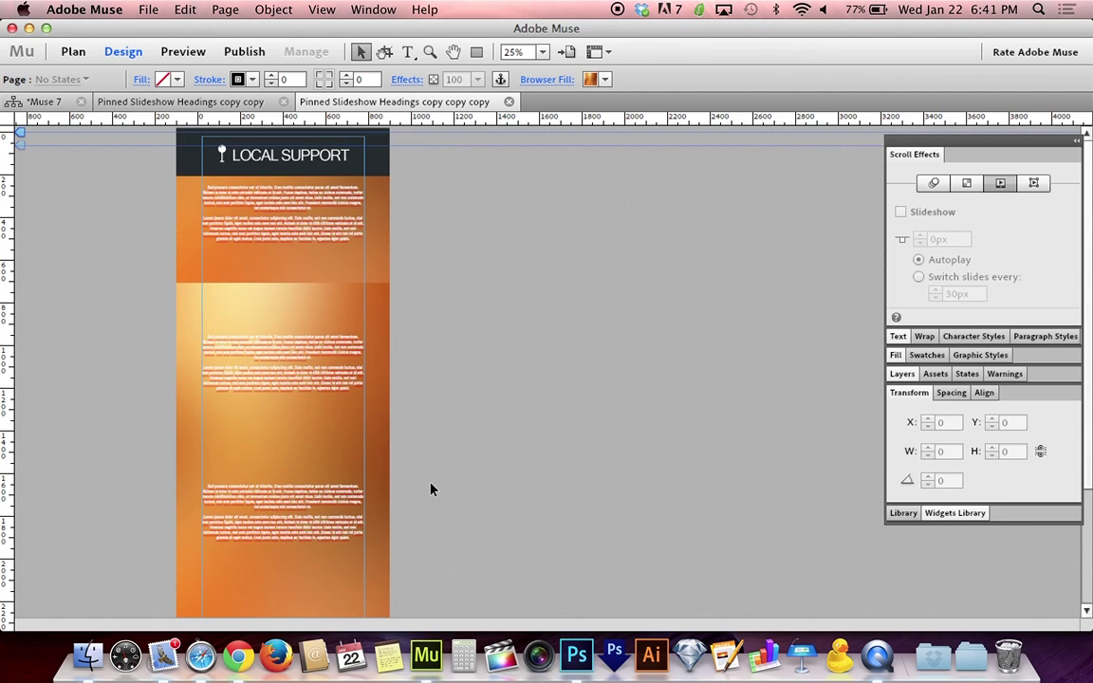
{"action": "key", "text": "super+equal"}
{"action": "key", "text": "super+equal"}
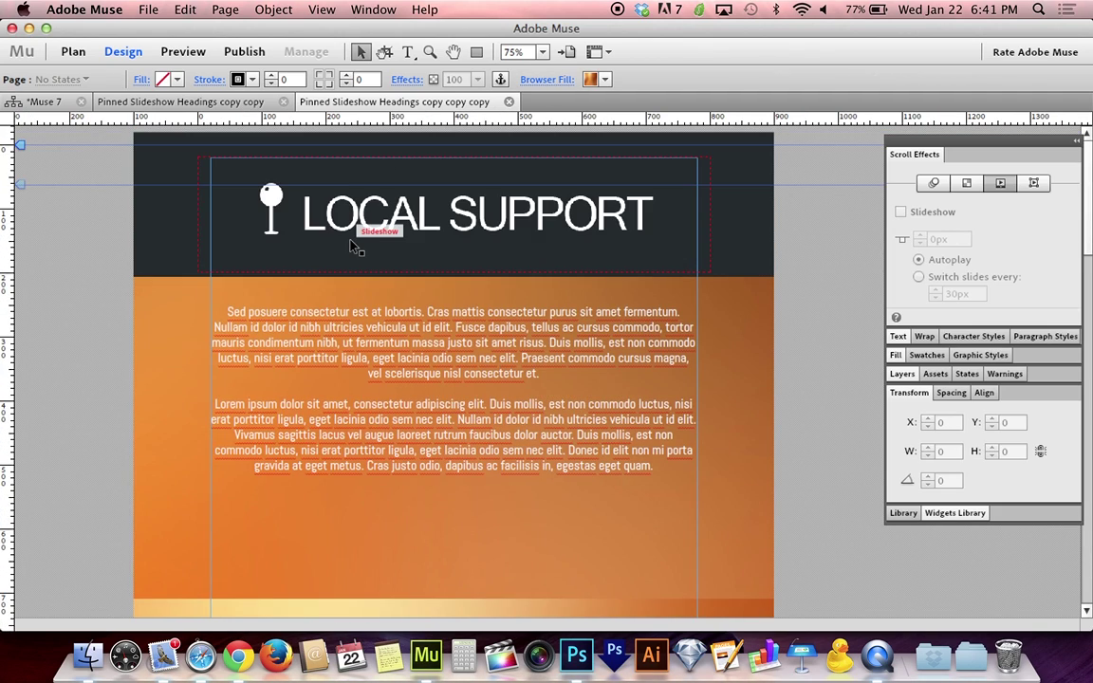
{"action": "left_click", "coordinate": [350, 242]}
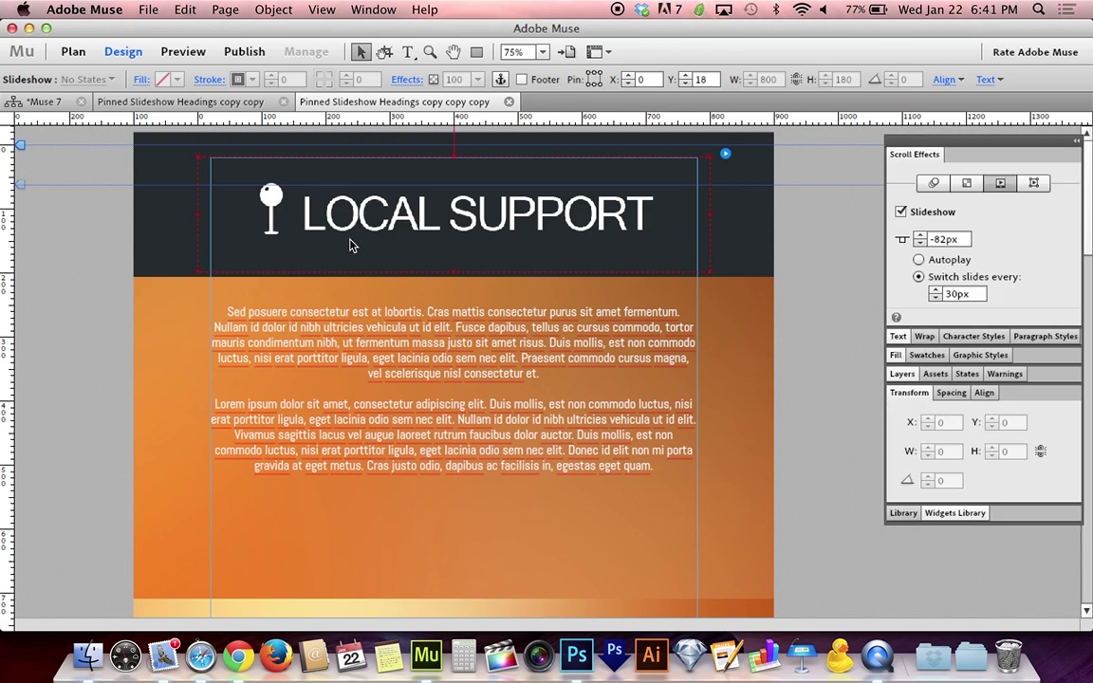
{"action": "key", "text": "super+equal"}
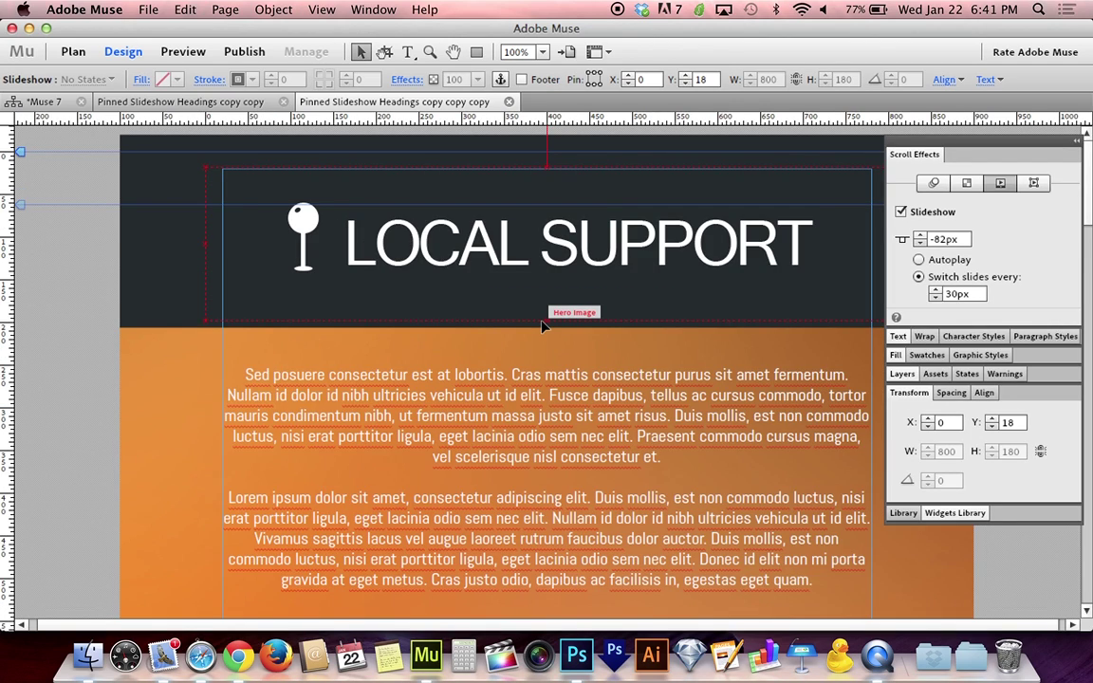
{"action": "double_click", "coordinate": [960, 294]}
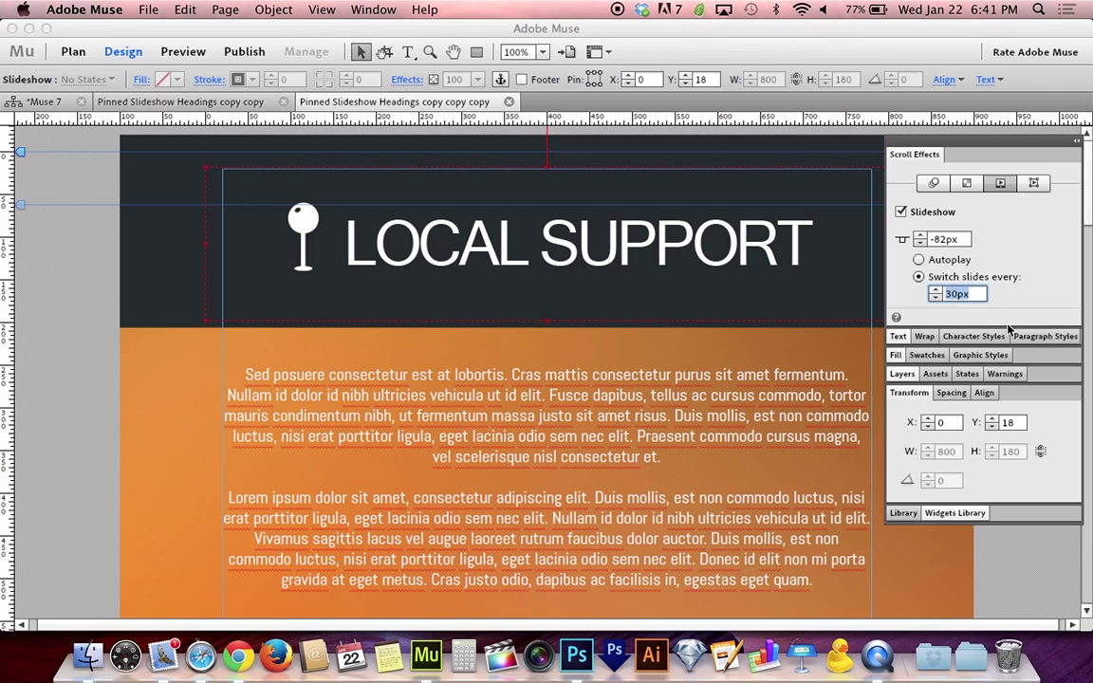
{"action": "type", "text": "3"}
{"action": "type", "text": "00"}
{"action": "key", "text": "Return"}
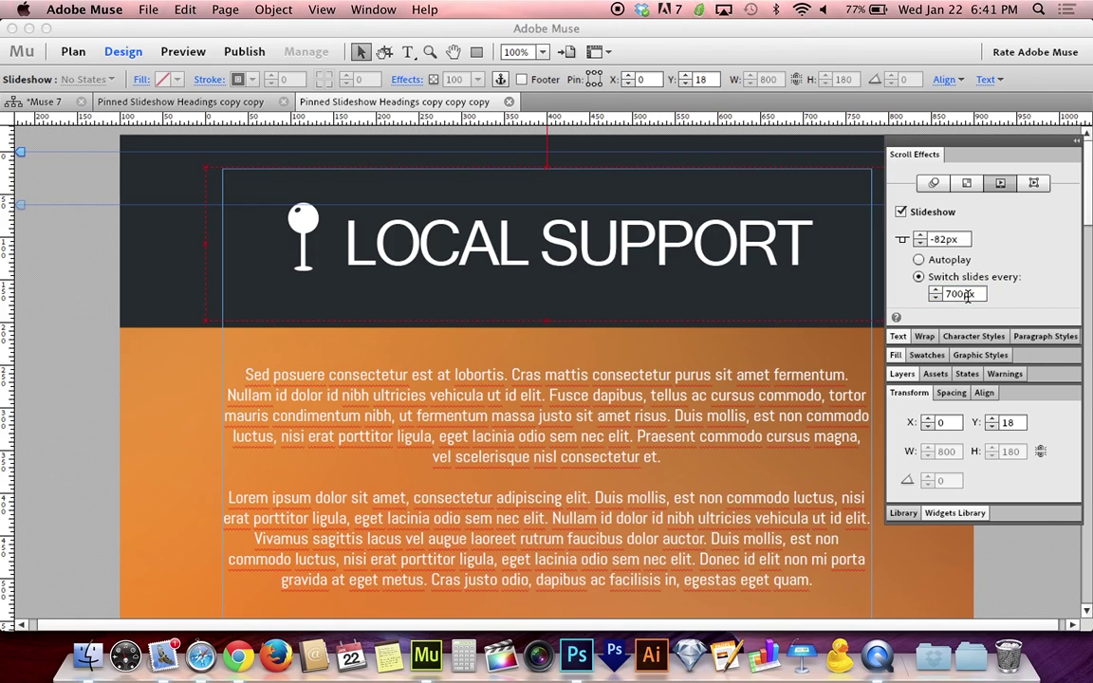
{"action": "left_click", "coordinate": [964, 240]}
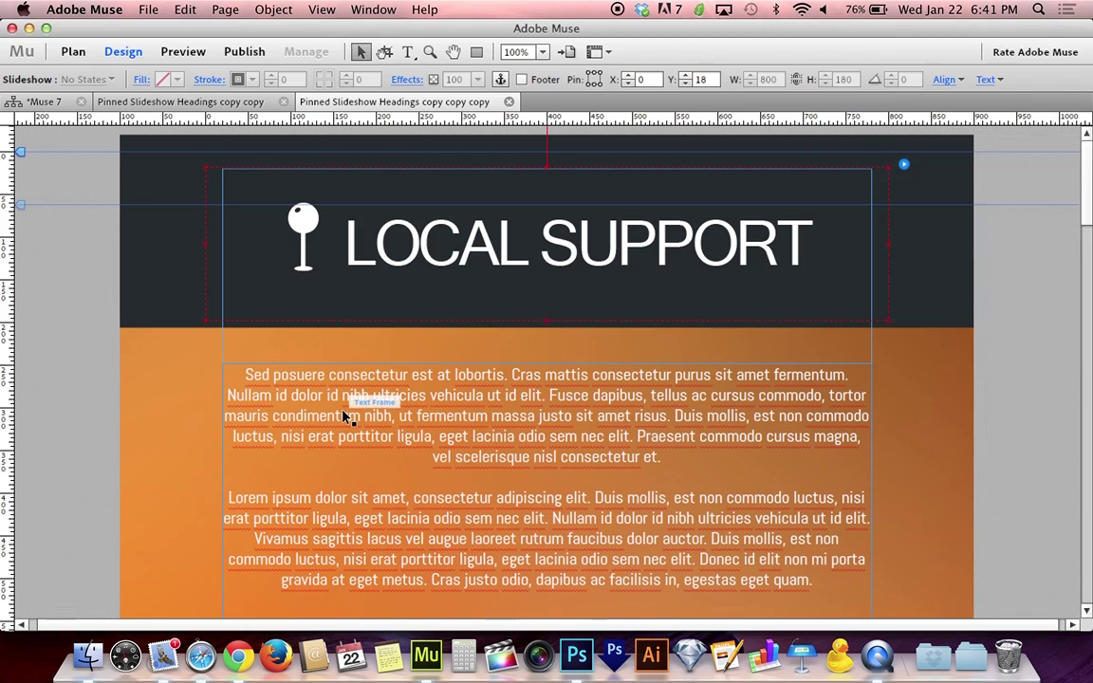
Deselect the paragraph text frame and export the page for a browser preview with Cmd+Shift+E.
{"action": "left_click", "coordinate": [346, 416]}
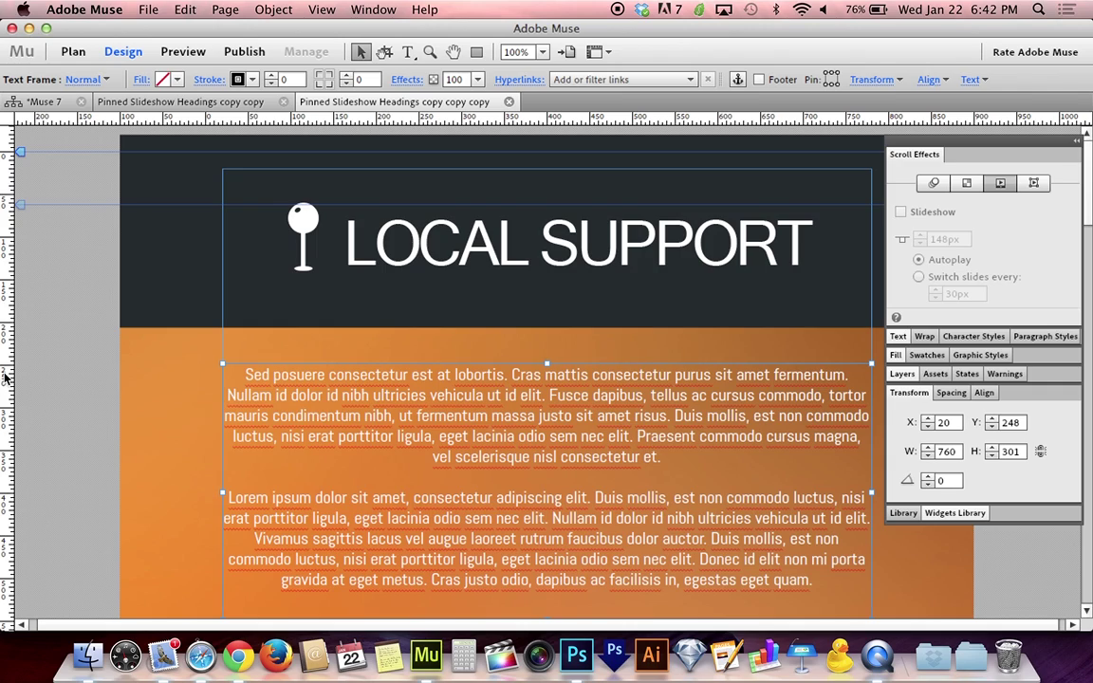
{"action": "left_click", "coordinate": [54, 386]}
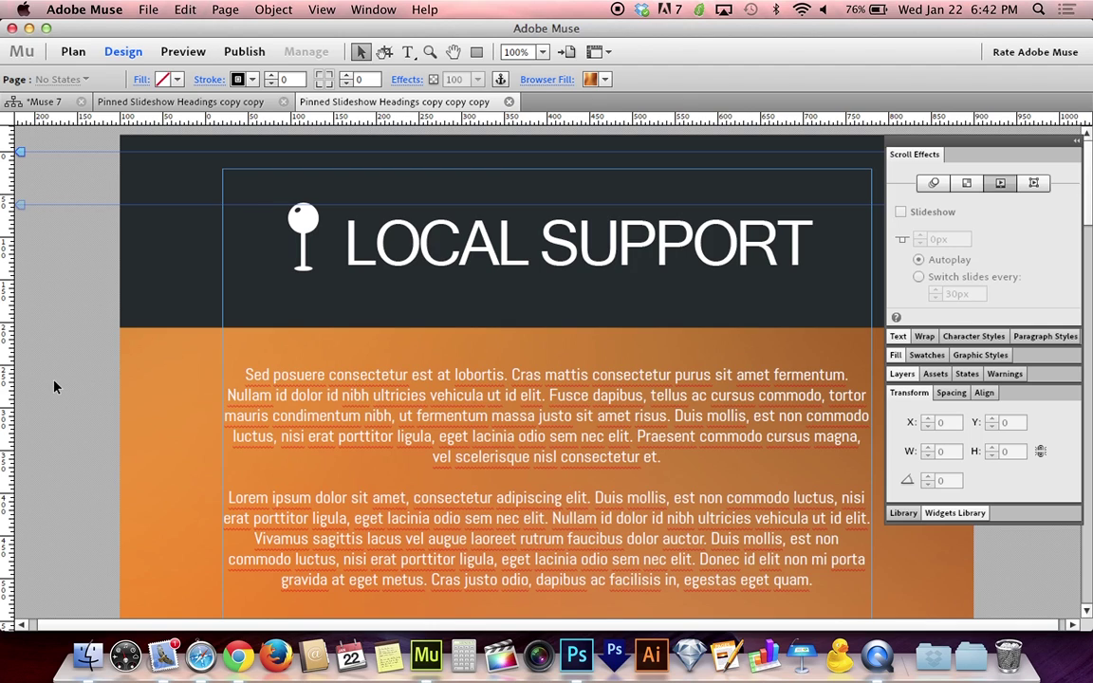
{"action": "key", "text": "super+shift+e"}
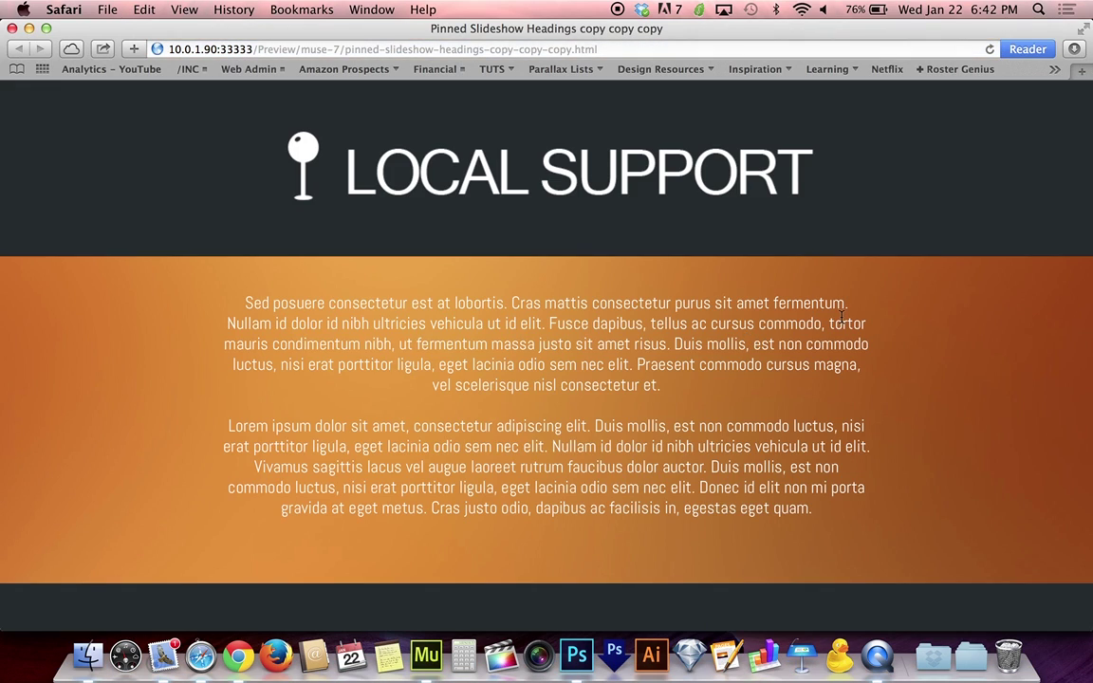
Scroll the Safari preview down and back up to check the pinned heading, then close it.
{"action": "scroll", "coordinate": [841, 319], "scroll_direction": "down", "scroll_amount": 5}
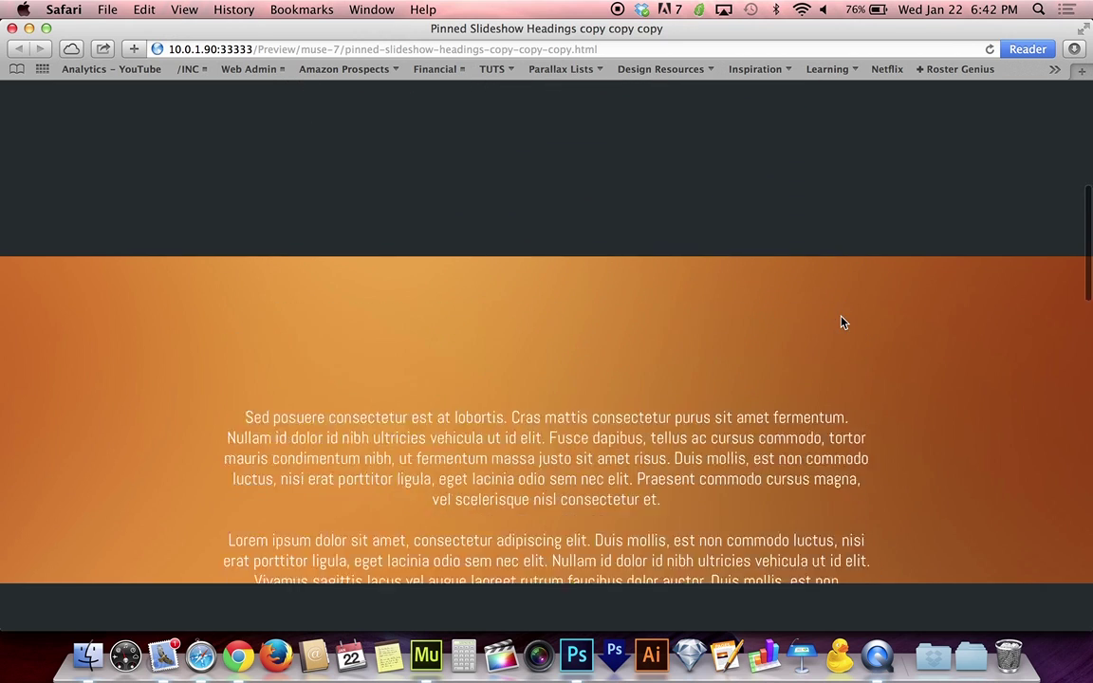
{"action": "scroll", "coordinate": [841, 323], "scroll_direction": "up", "scroll_amount": 3}
{"action": "scroll", "coordinate": [703, 246], "scroll_direction": "up", "scroll_amount": 2}
{"action": "scroll", "coordinate": [745, 276], "scroll_direction": "down", "scroll_amount": 2}
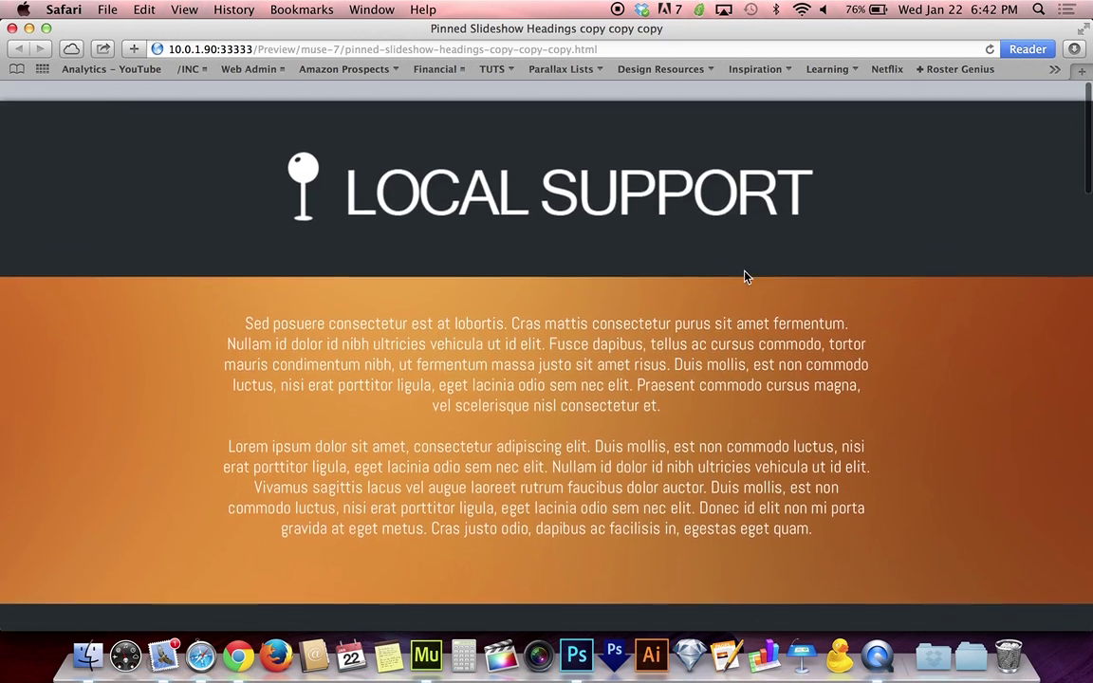
{"action": "key", "text": "super+w"}
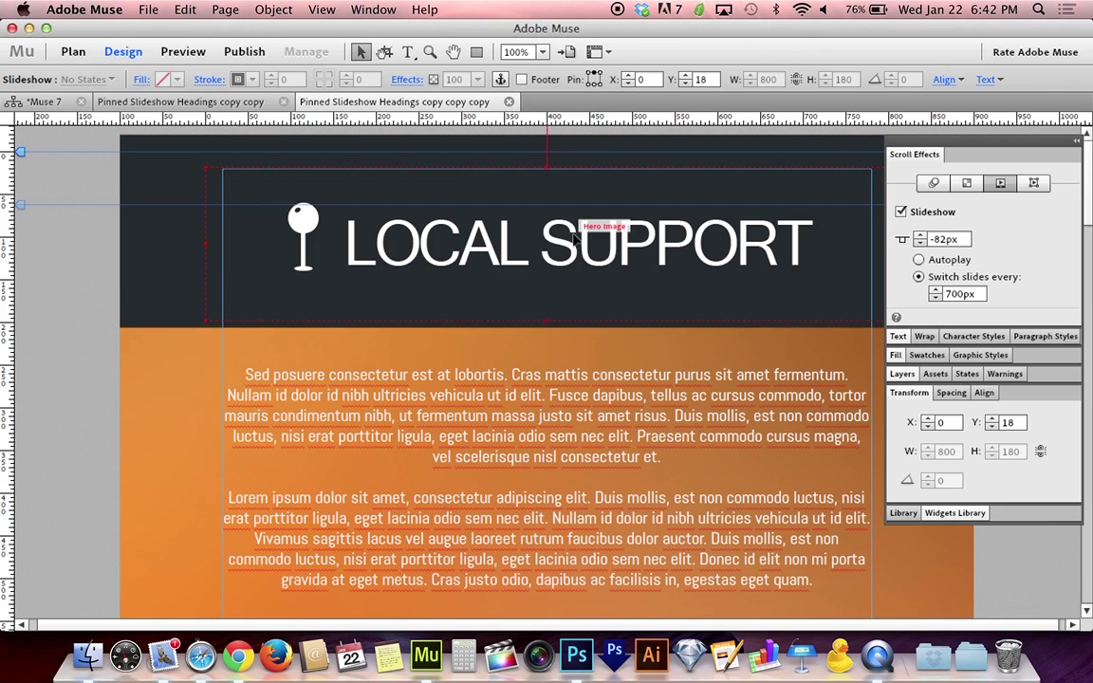
Deselect the heading slideshow and export the updated page for a browser preview.
{"action": "left_click", "coordinate": [60, 327]}
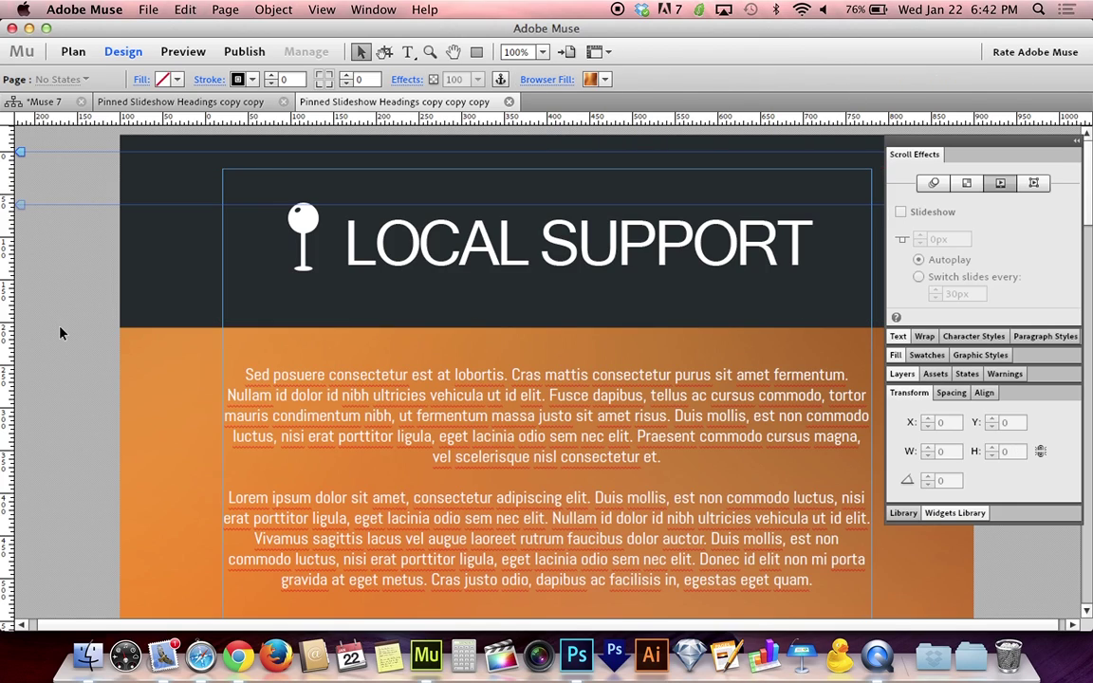
{"action": "key", "text": "super+shift+e"}
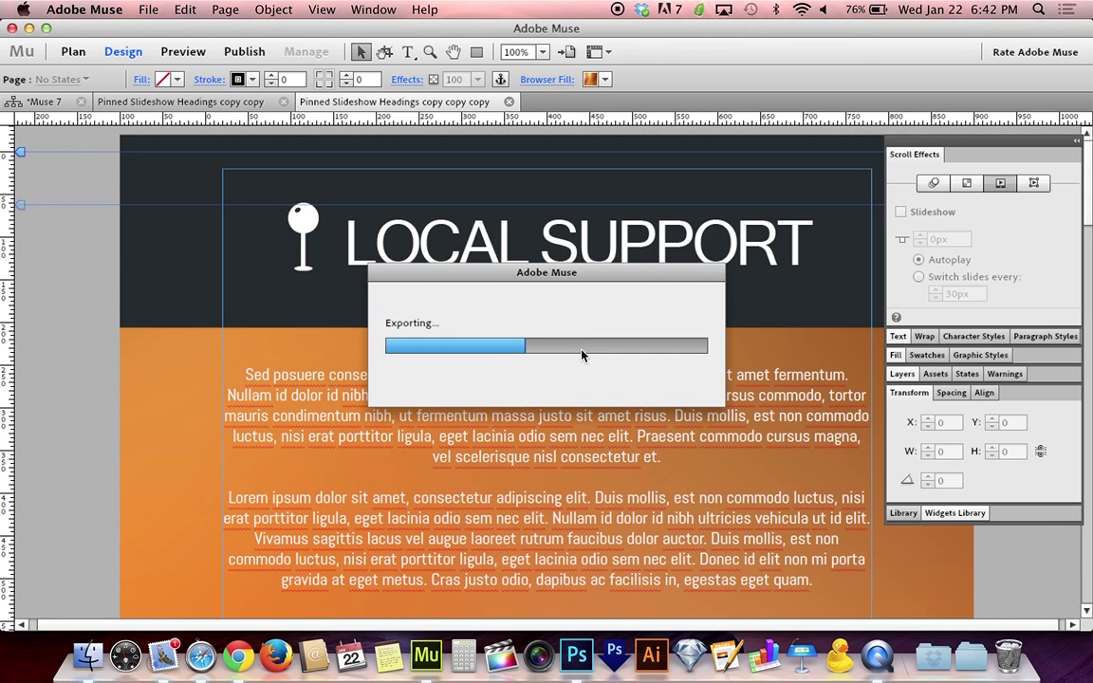
{"action": "scroll", "coordinate": [662, 352], "scroll_direction": "down", "scroll_amount": 5}
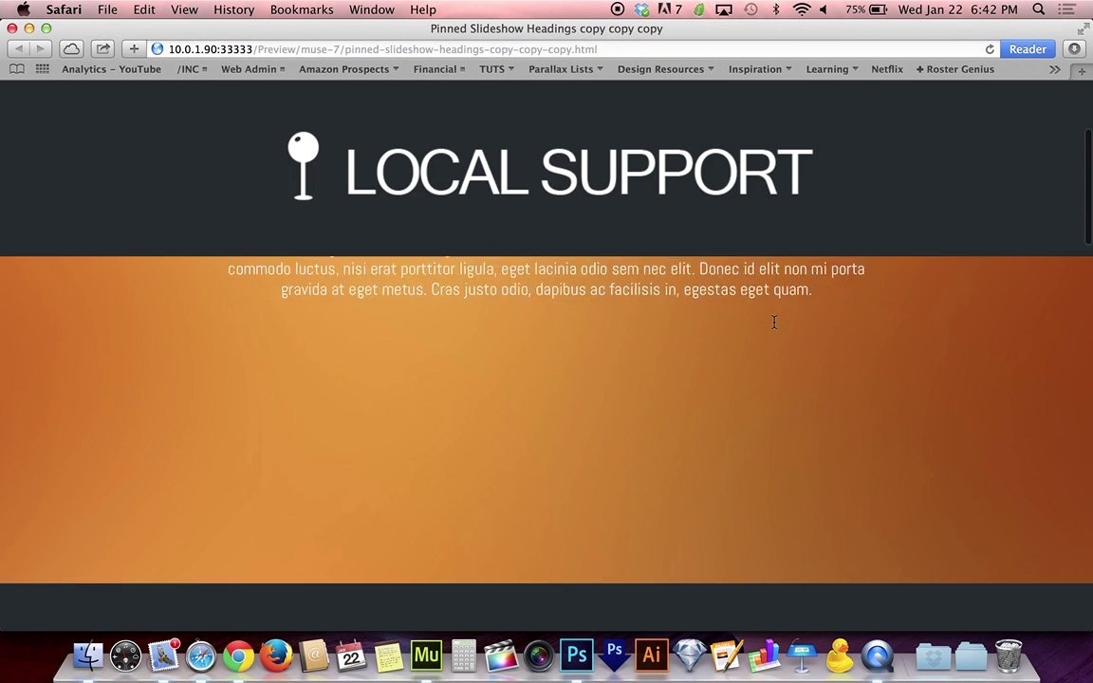
{"action": "scroll", "coordinate": [773, 323], "scroll_direction": "up", "scroll_amount": 5}
{"action": "scroll", "coordinate": [774, 328], "scroll_direction": "down", "scroll_amount": 5}
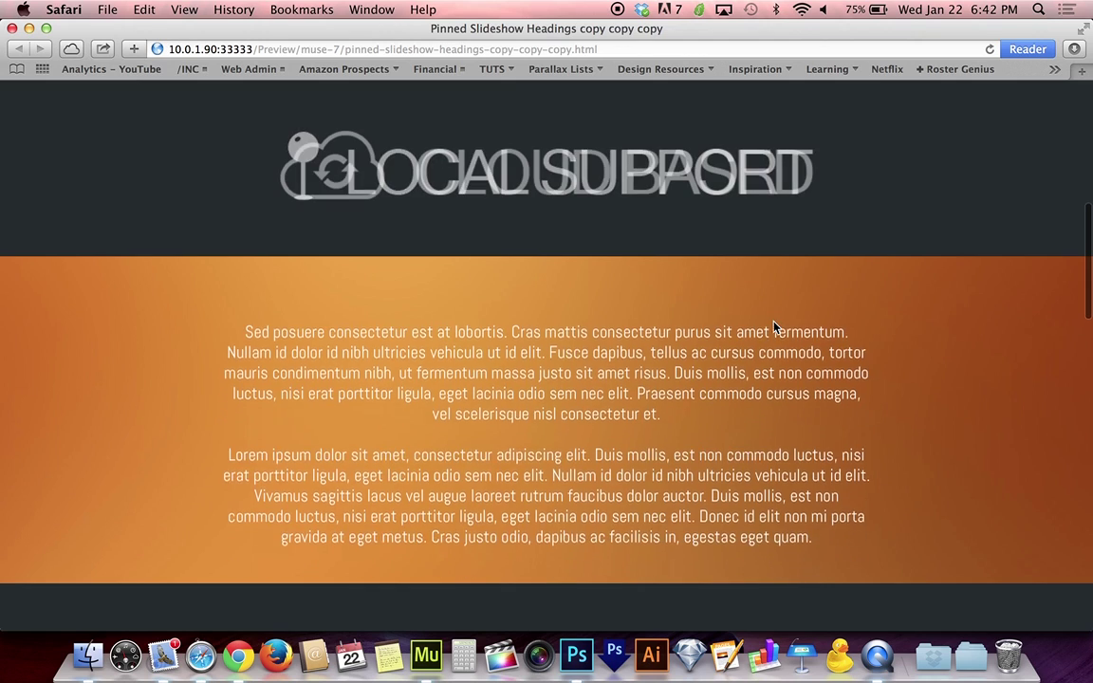
{"action": "scroll", "coordinate": [774, 322], "scroll_direction": "up", "scroll_amount": 5}
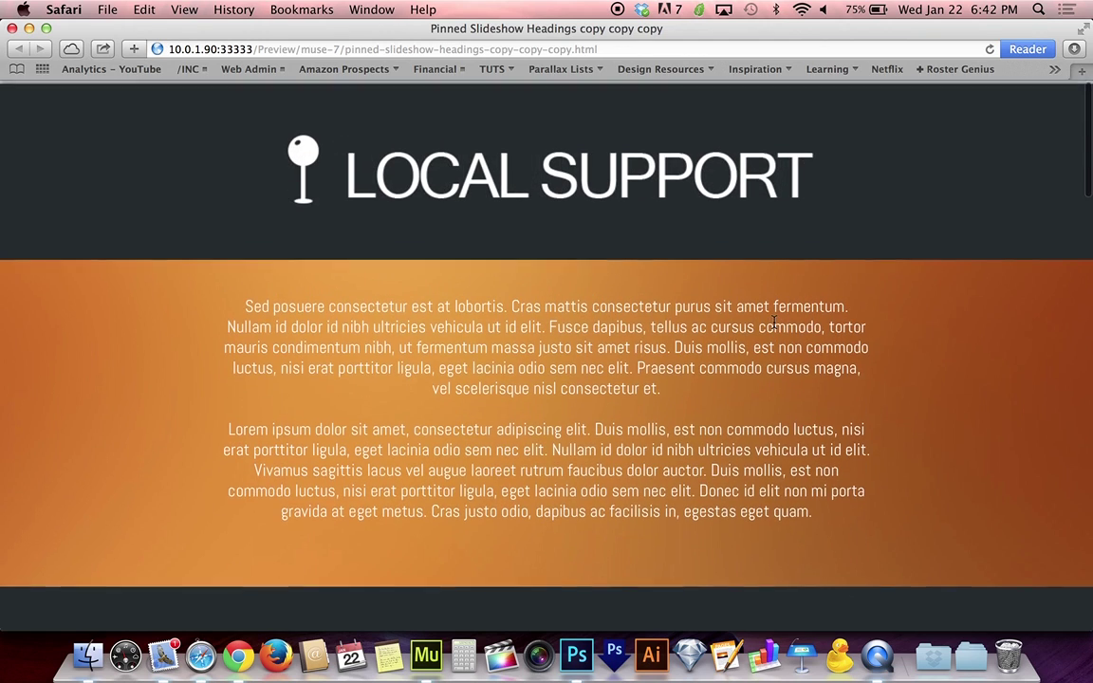
{"action": "scroll", "coordinate": [774, 323], "scroll_direction": "down", "scroll_amount": 5}
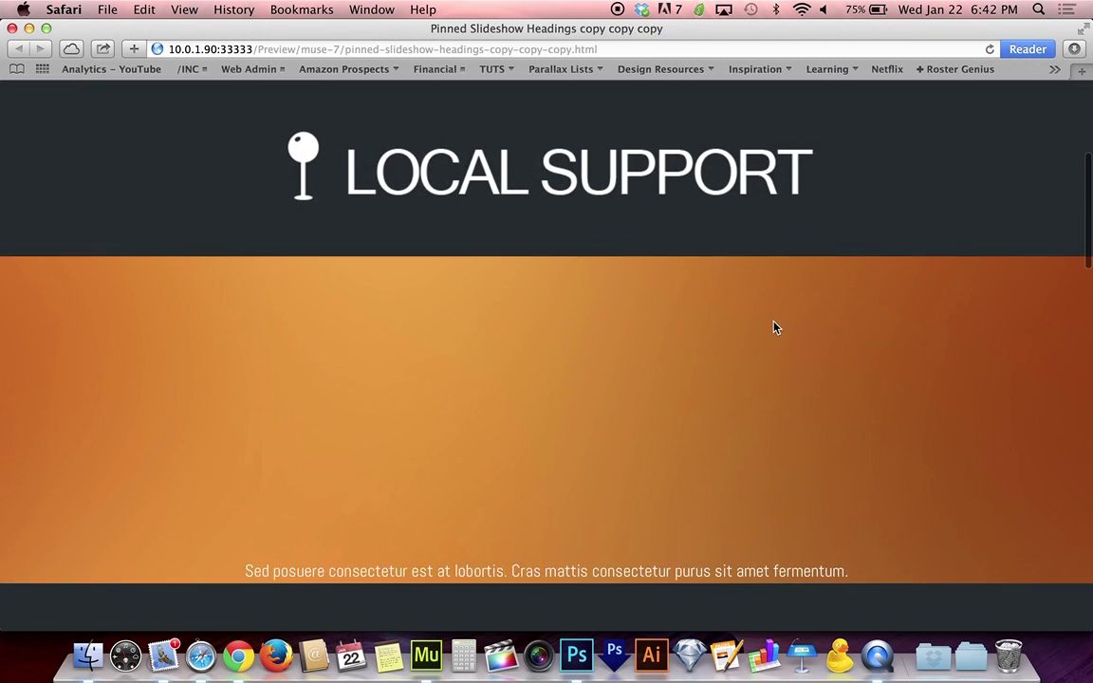
{"action": "scroll", "coordinate": [773, 323], "scroll_direction": "down", "scroll_amount": 1}
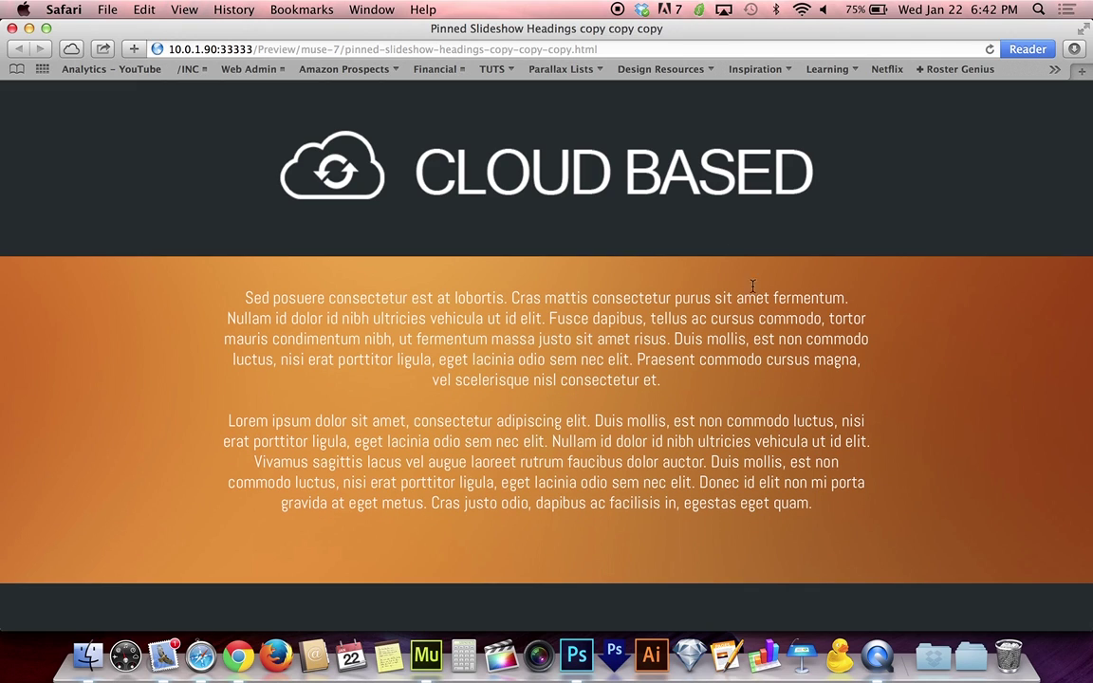
{"action": "scroll", "coordinate": [666, 361], "scroll_direction": "down", "scroll_amount": 5}
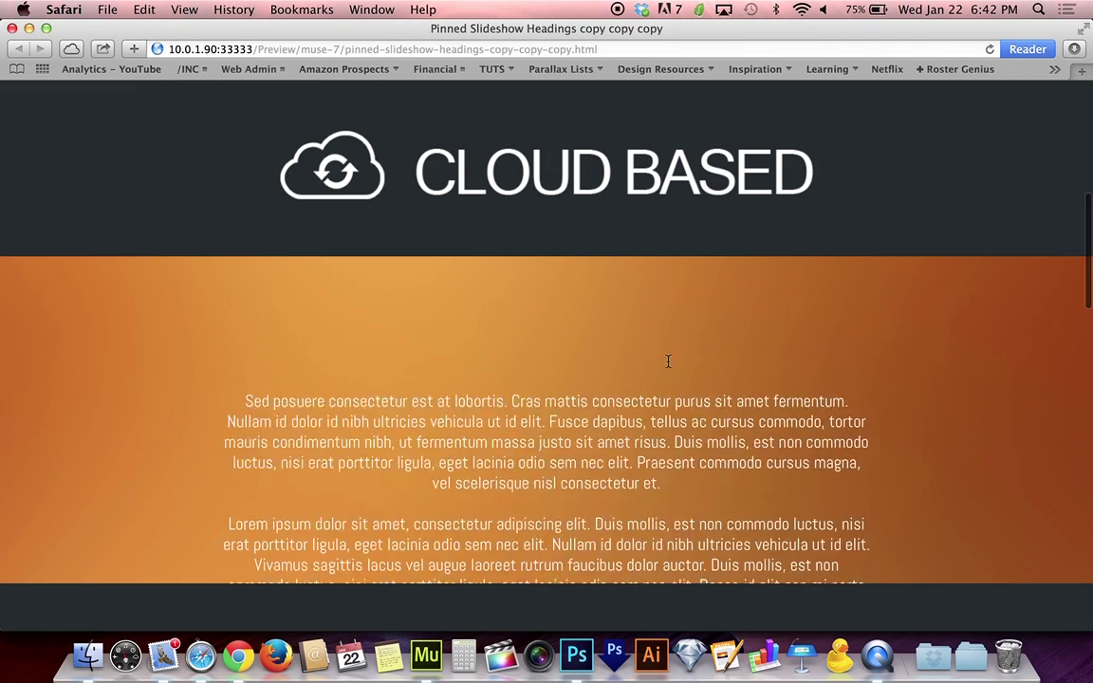
{"action": "scroll", "coordinate": [669, 362], "scroll_direction": "down", "scroll_amount": 5}
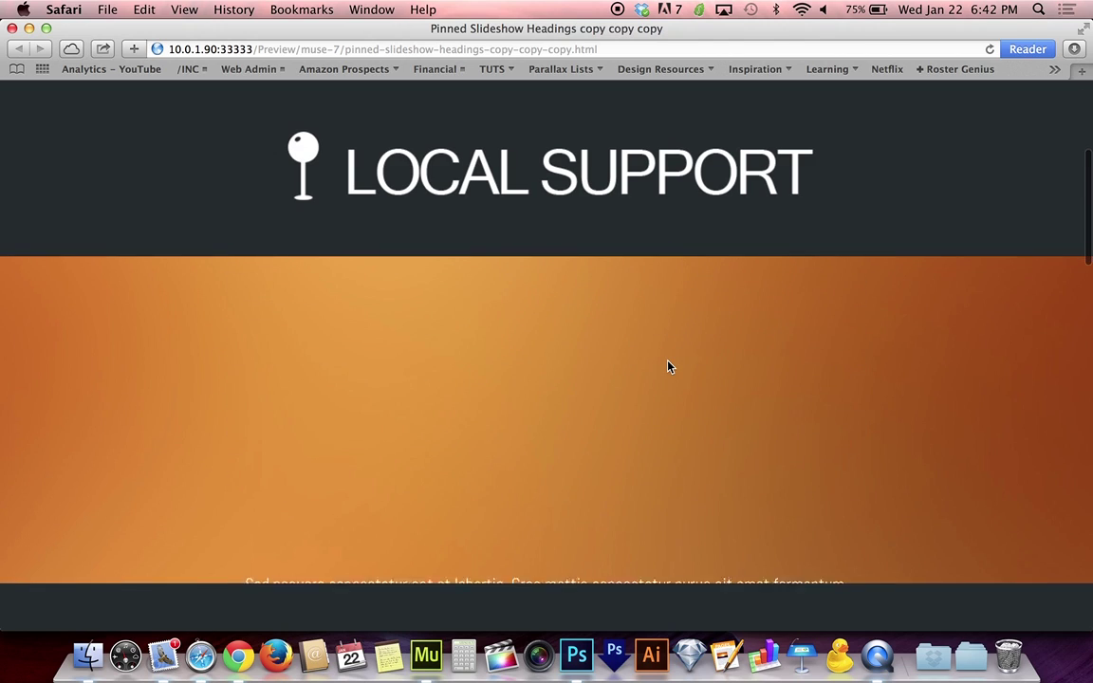
{"action": "scroll", "coordinate": [668, 366], "scroll_direction": "down", "scroll_amount": 3}
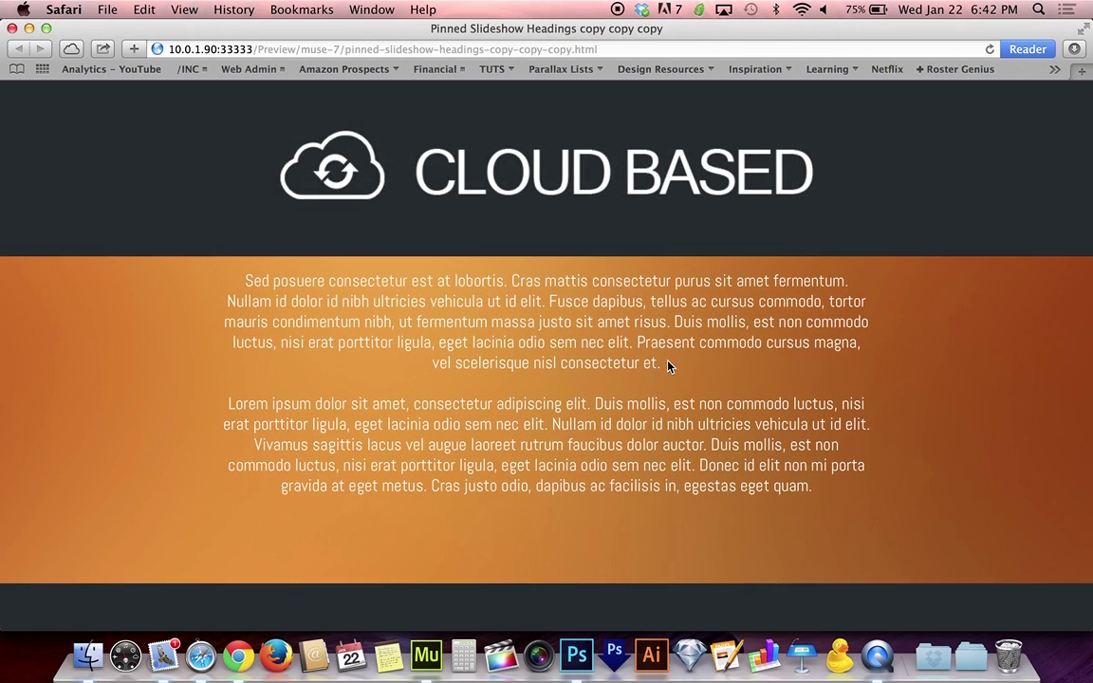
{"action": "scroll", "coordinate": [668, 366], "scroll_direction": "up", "scroll_amount": 5}
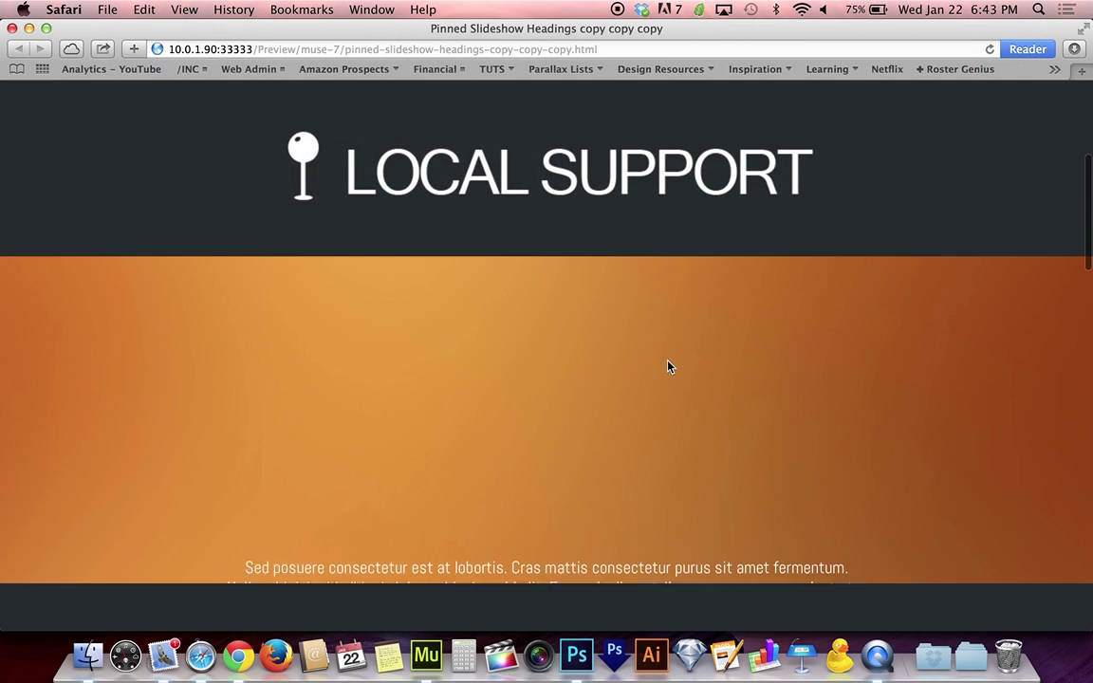
{"action": "scroll", "coordinate": [668, 367], "scroll_direction": "down", "scroll_amount": 3}
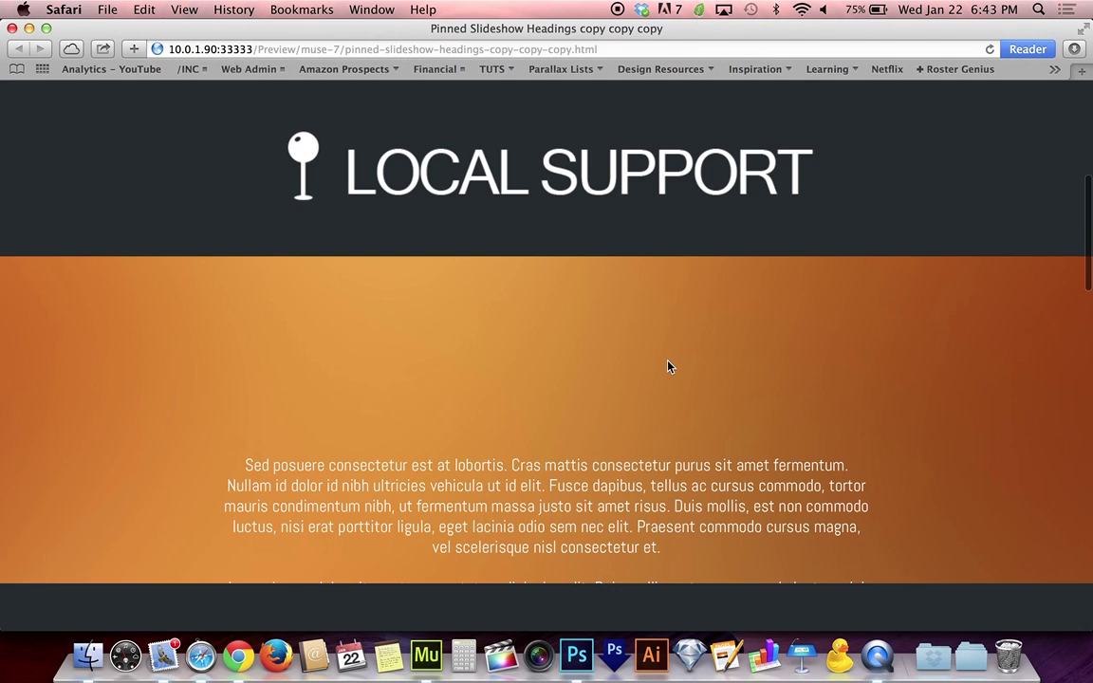
{"action": "scroll", "coordinate": [668, 366], "scroll_direction": "up", "scroll_amount": 2}
{"action": "scroll", "coordinate": [668, 366], "scroll_direction": "down", "scroll_amount": 5}
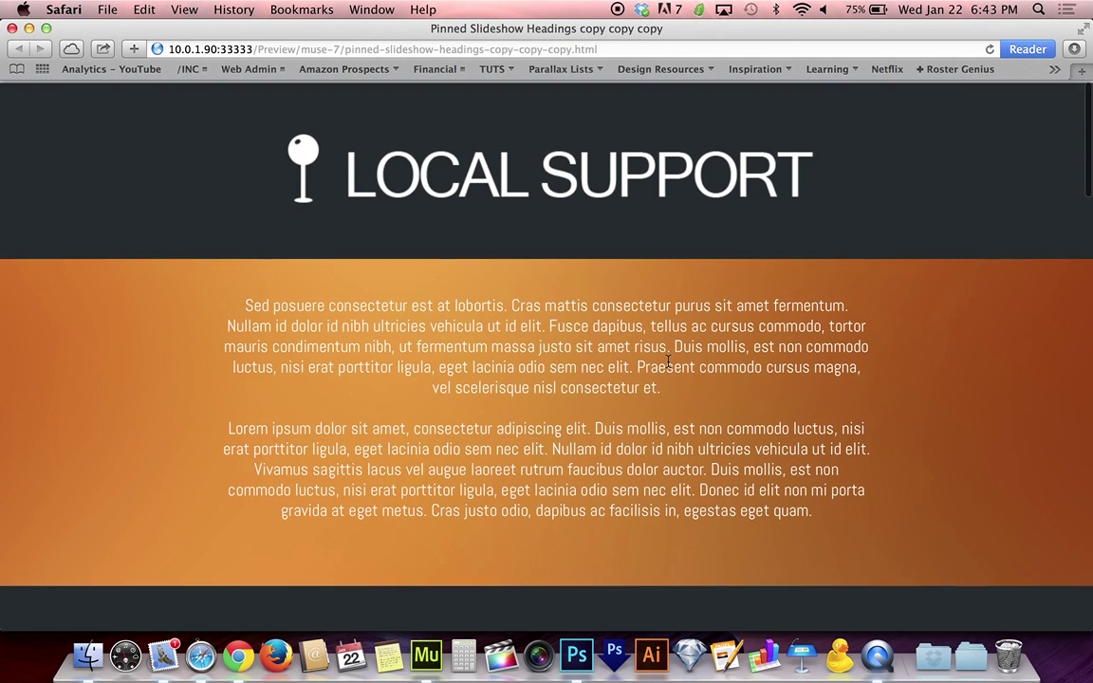
{"action": "scroll", "coordinate": [668, 367], "scroll_direction": "down", "scroll_amount": 5}
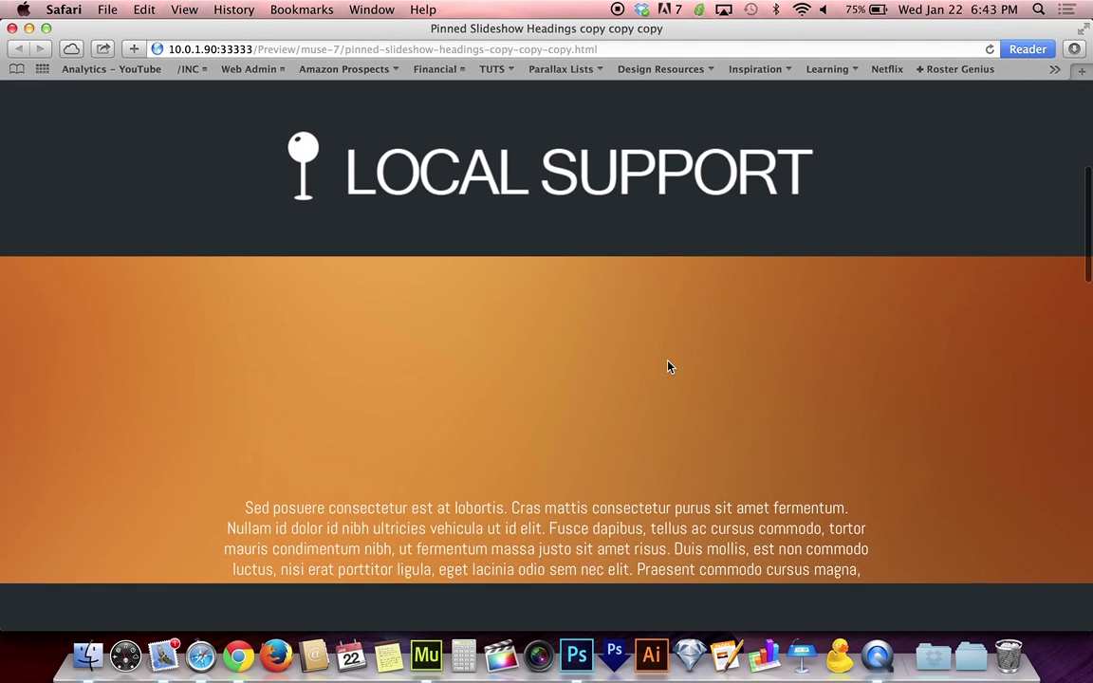
{"action": "scroll", "coordinate": [668, 367], "scroll_direction": "down", "scroll_amount": 2}
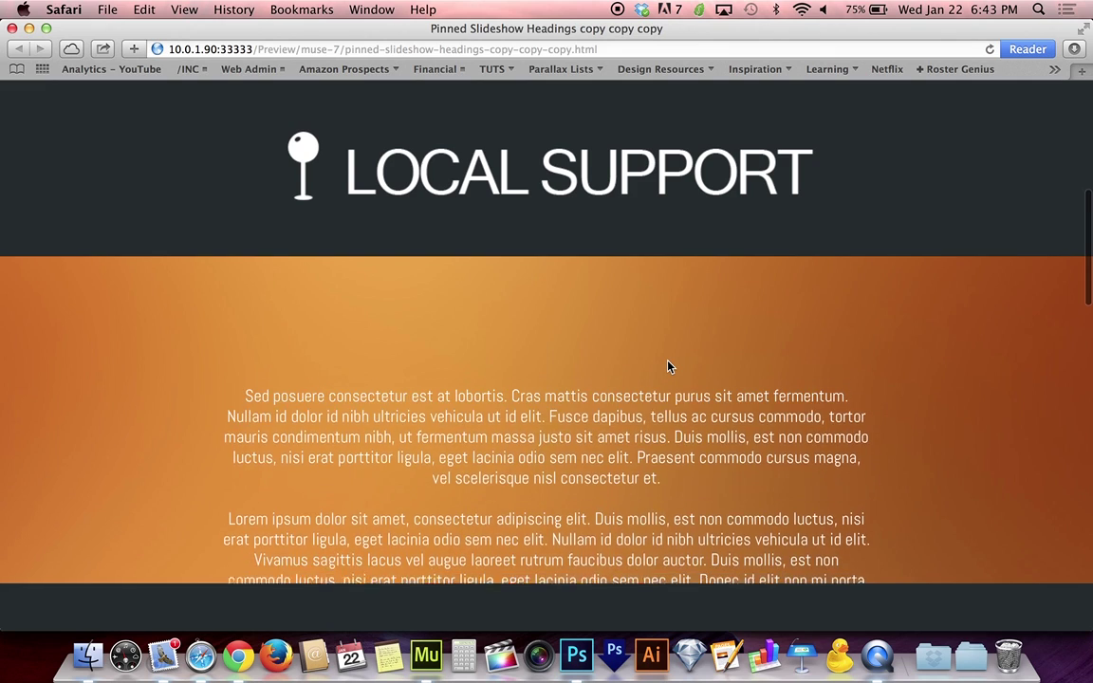
{"action": "scroll", "coordinate": [668, 366], "scroll_direction": "up", "scroll_amount": 3}
{"action": "scroll", "coordinate": [668, 367], "scroll_direction": "down", "scroll_amount": 1}
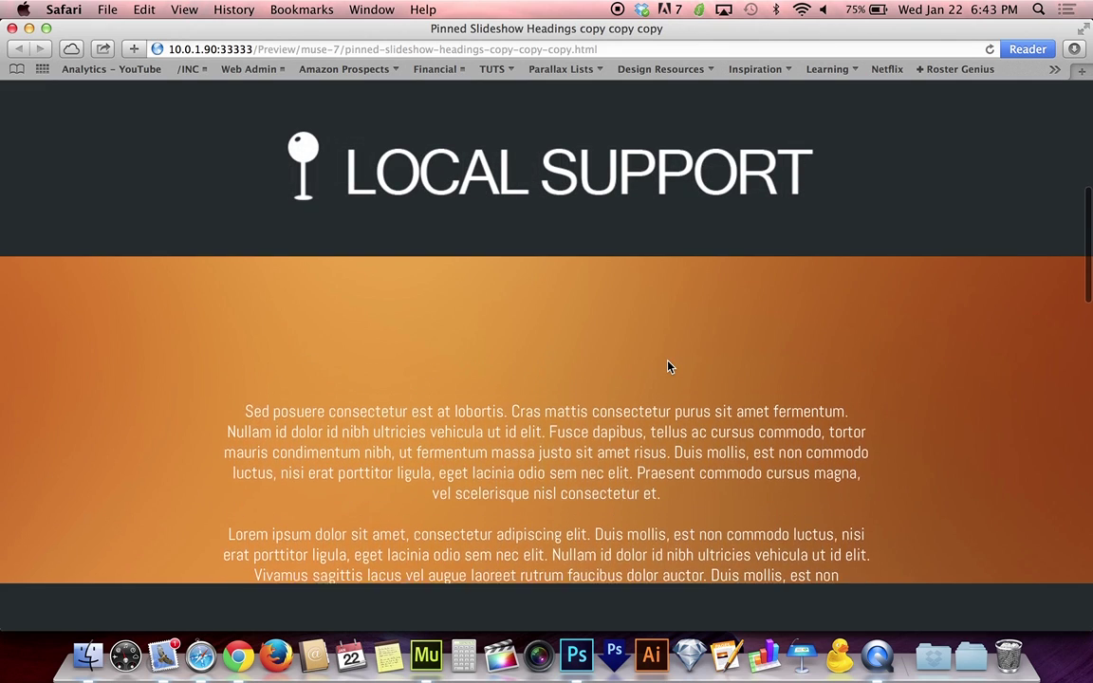
{"action": "scroll", "coordinate": [668, 366], "scroll_direction": "up", "scroll_amount": 1}
{"action": "scroll", "coordinate": [668, 367], "scroll_direction": "down", "scroll_amount": 1}
Replace the slideshow's -82px scroll offset with -200px, then export a fresh browser preview.
{"action": "key", "text": "super+Tab"}
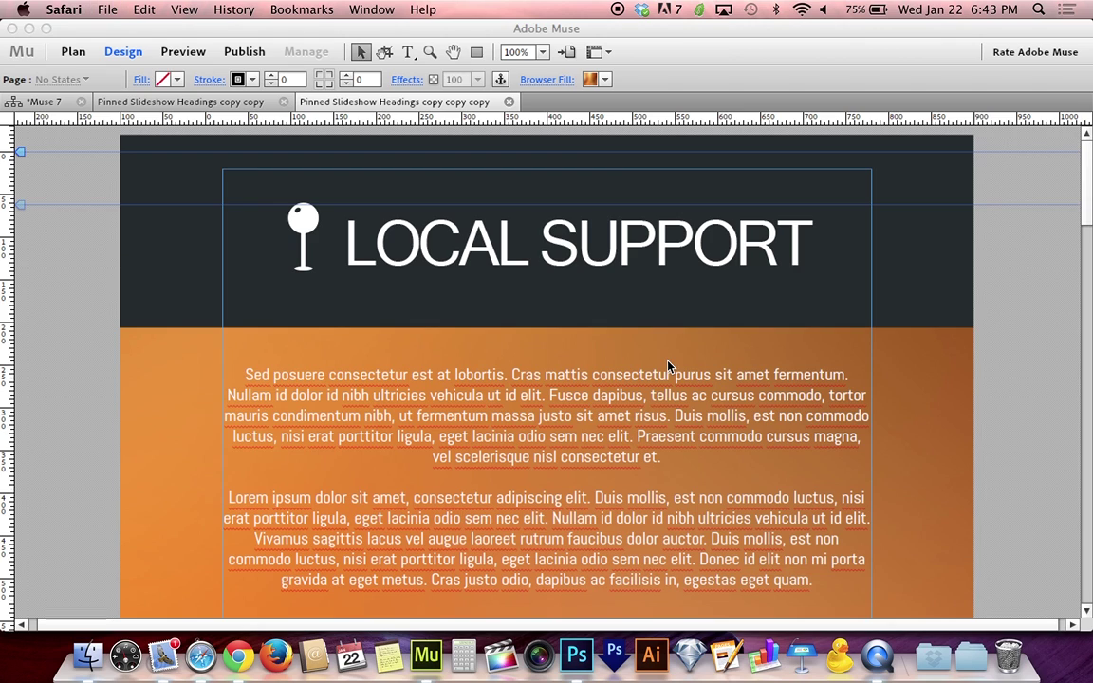
{"action": "left_click", "coordinate": [902, 164]}
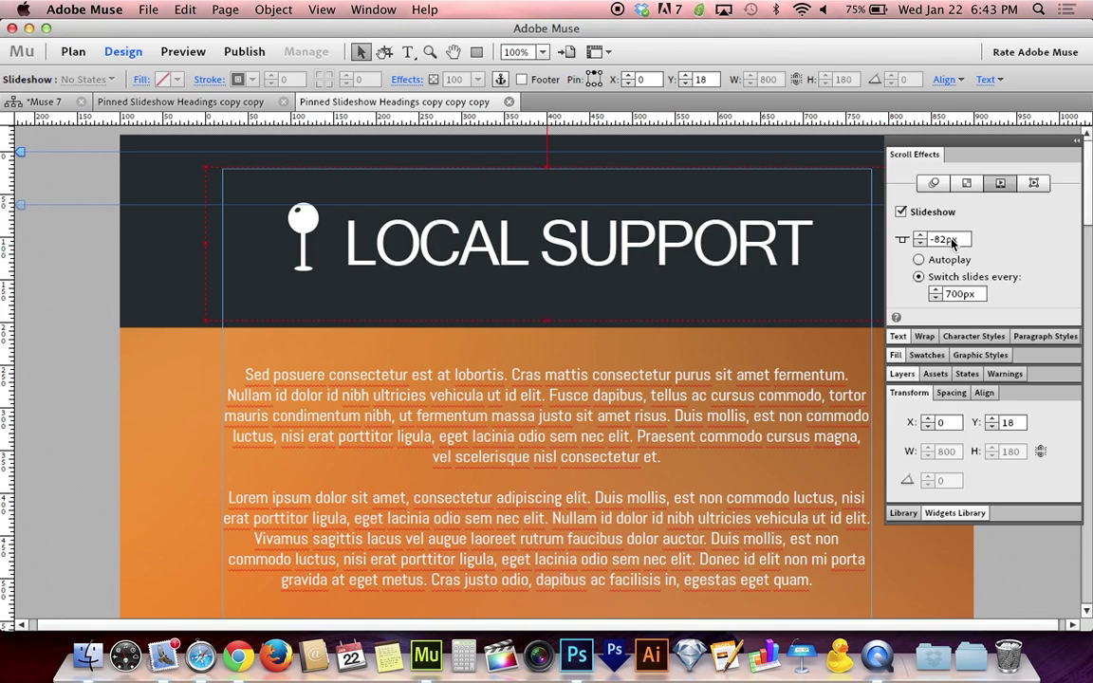
{"action": "double_click", "coordinate": [945, 240]}
{"action": "left_click", "coordinate": [946, 239]}
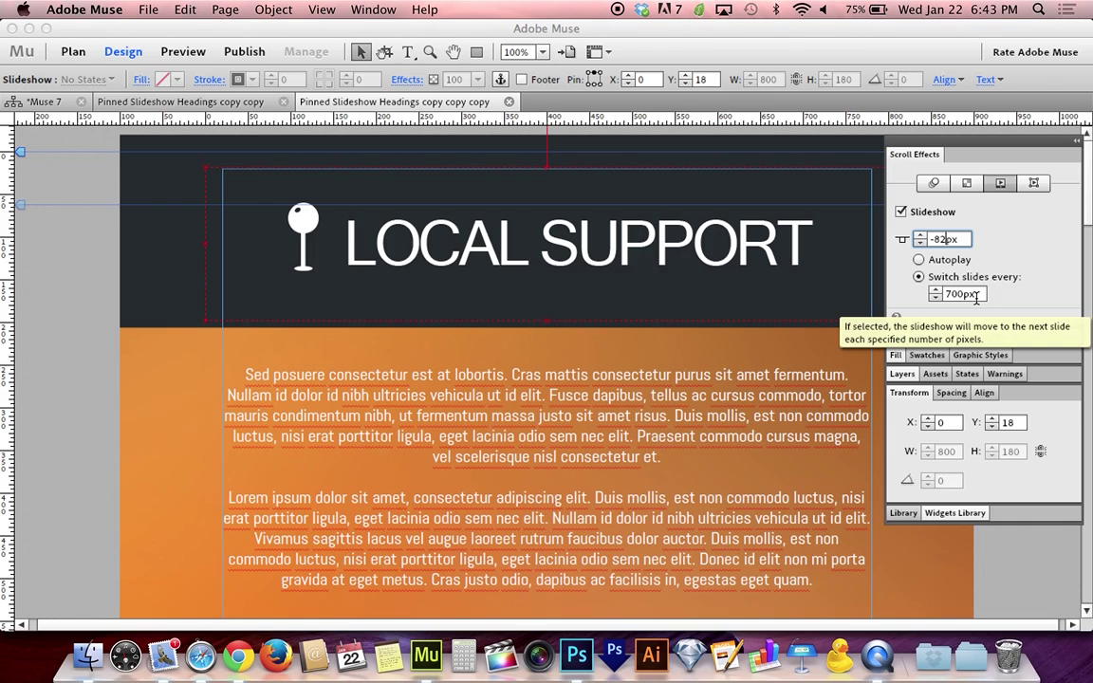
{"action": "key", "text": "BackSpace"}
{"action": "key", "text": "BackSpace"}
{"action": "key", "text": "BackSpace"}
{"action": "type", "text": "-200"}
{"action": "key", "text": "Return"}
{"action": "left_click", "coordinate": [78, 347]}
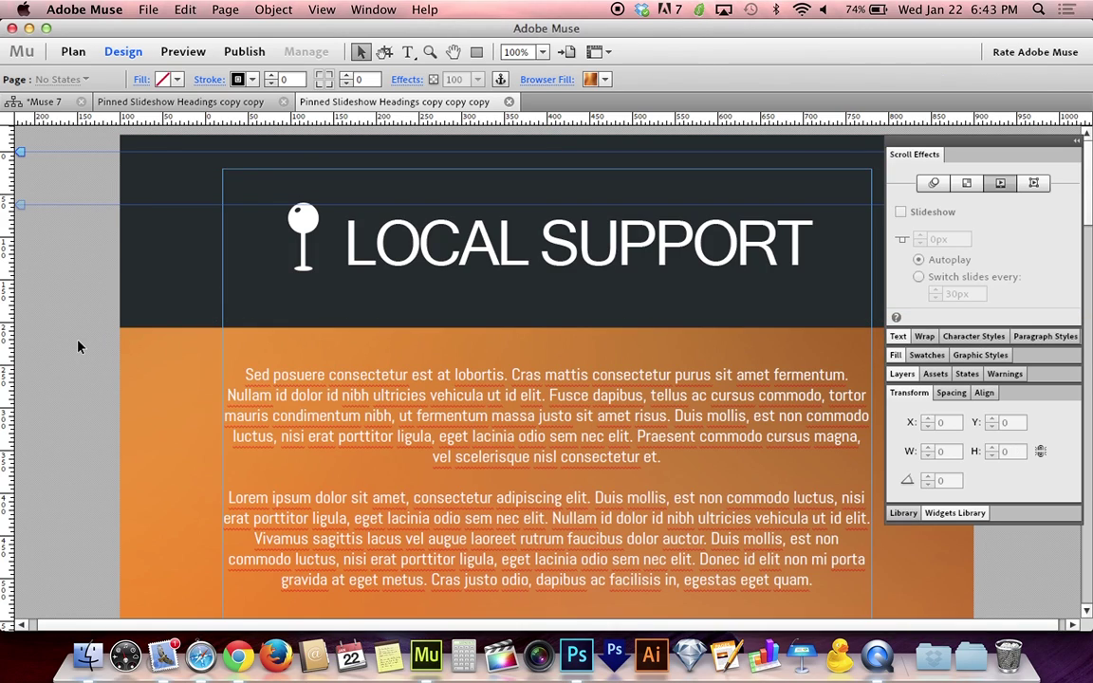
{"action": "key", "text": "super+shift+e"}
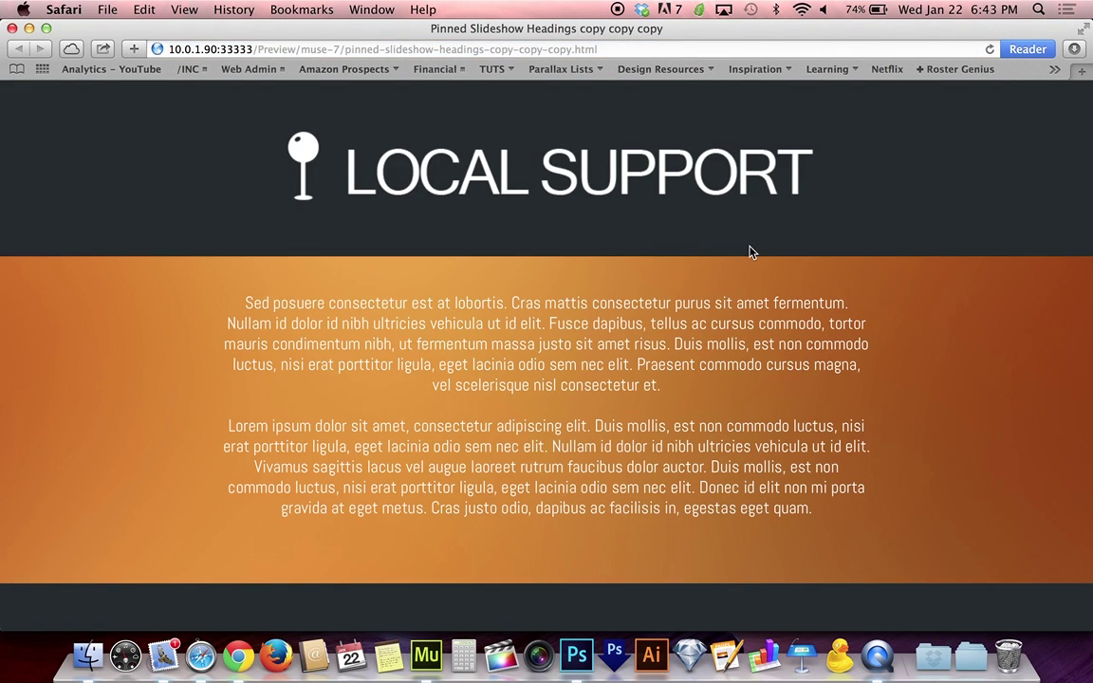
Scroll the preview repeatedly to watch the heading swap between LOCAL SUPPORT and CLOUD BASED, then close it.
{"action": "scroll", "coordinate": [750, 251], "scroll_direction": "down", "scroll_amount": 2}
{"action": "scroll", "coordinate": [750, 251], "scroll_direction": "down", "scroll_amount": 5}
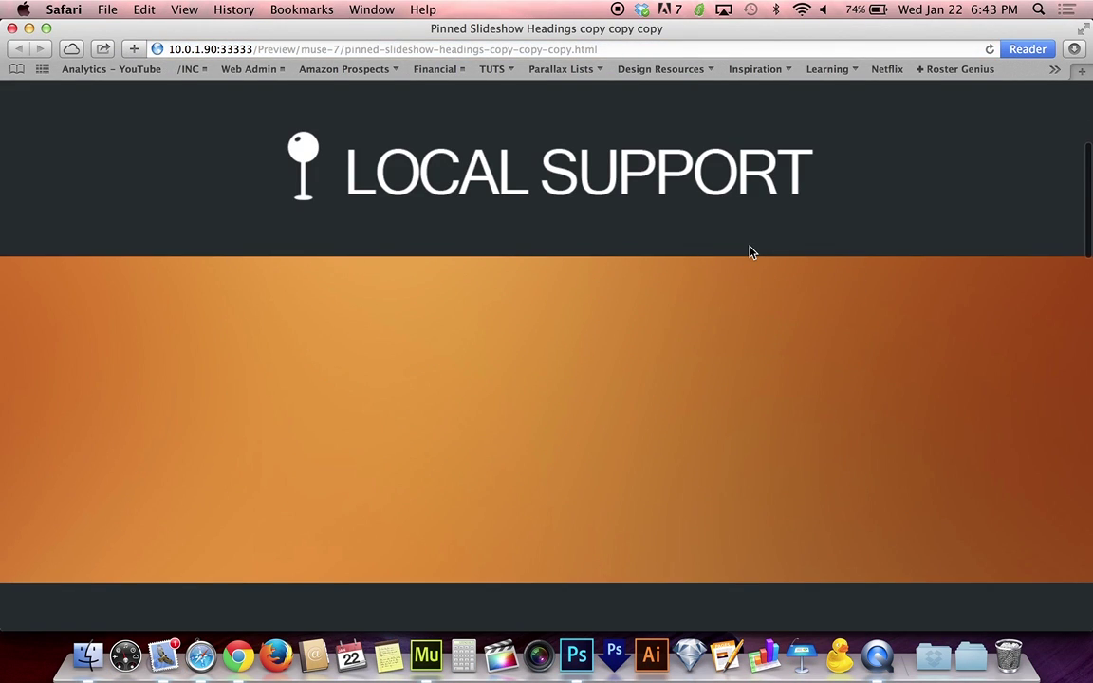
{"action": "scroll", "coordinate": [750, 252], "scroll_direction": "down", "scroll_amount": 5}
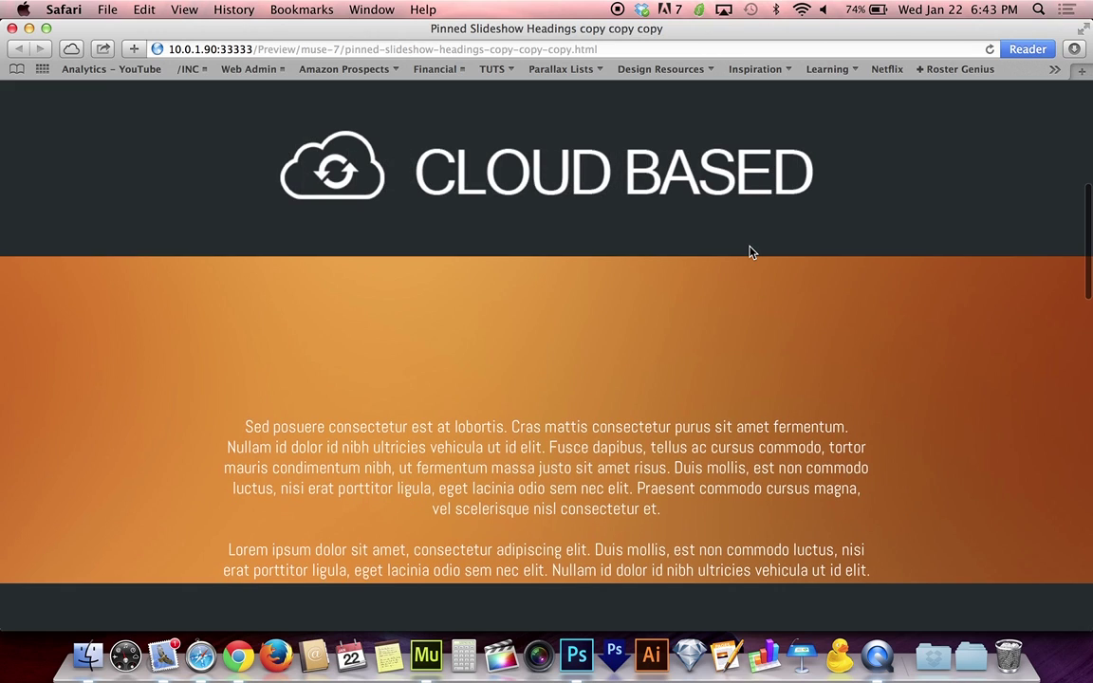
{"action": "scroll", "coordinate": [750, 251], "scroll_direction": "up", "scroll_amount": 3}
{"action": "scroll", "coordinate": [749, 252], "scroll_direction": "down", "scroll_amount": 2}
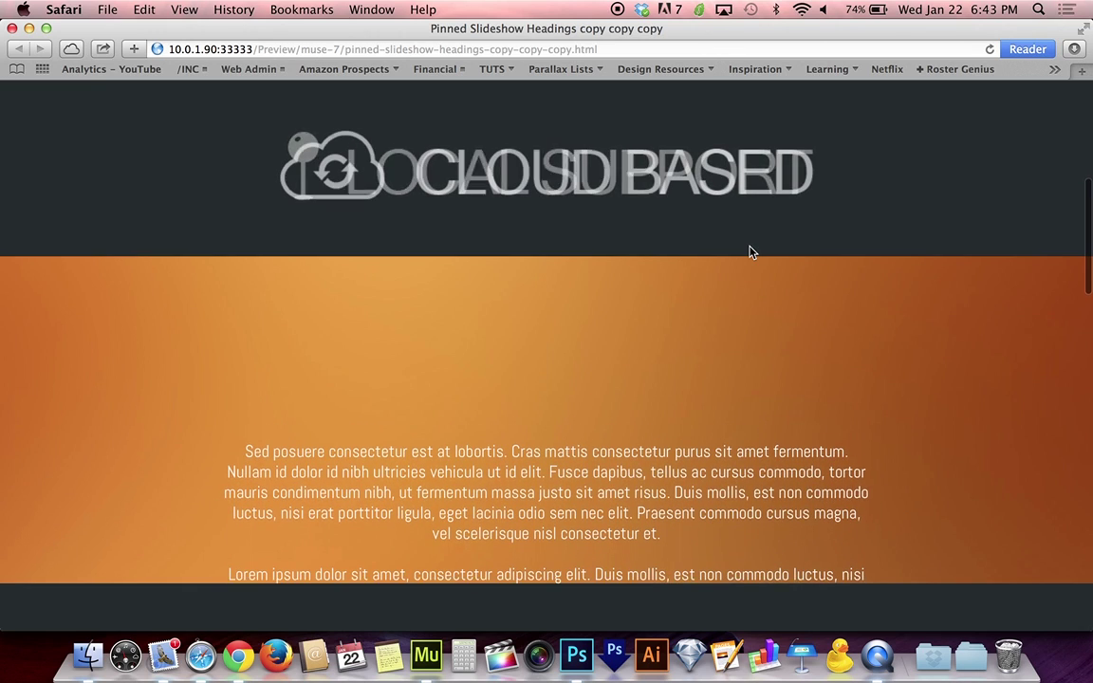
{"action": "scroll", "coordinate": [750, 251], "scroll_direction": "up", "scroll_amount": 1}
{"action": "scroll", "coordinate": [750, 252], "scroll_direction": "down", "scroll_amount": 3}
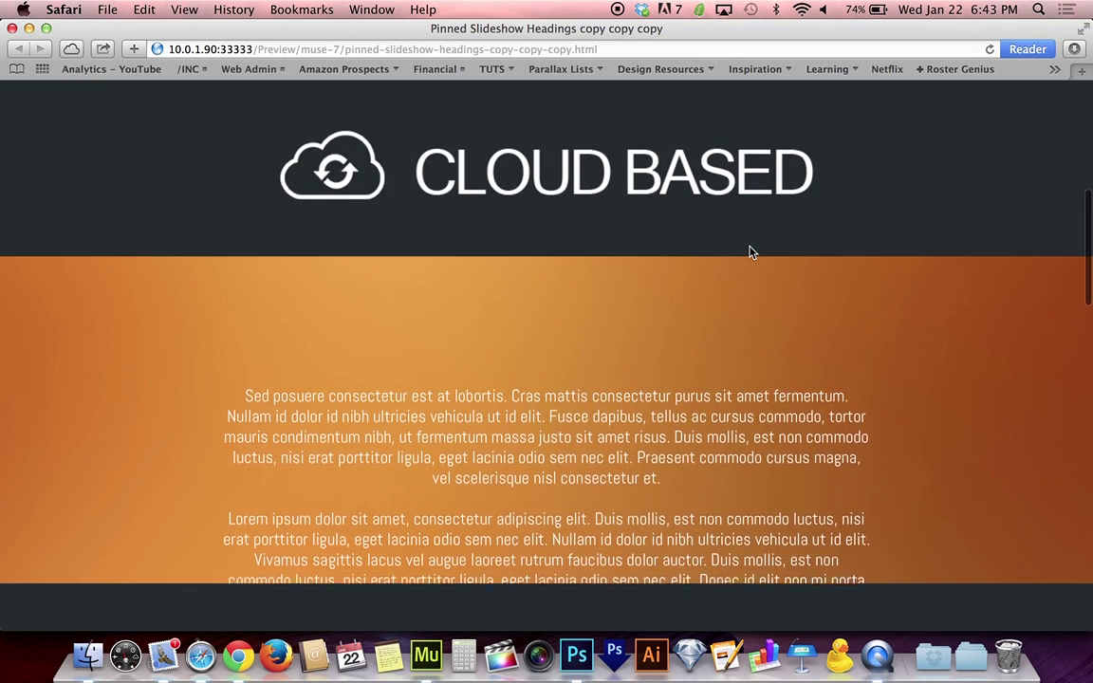
{"action": "scroll", "coordinate": [750, 252], "scroll_direction": "down", "scroll_amount": 3}
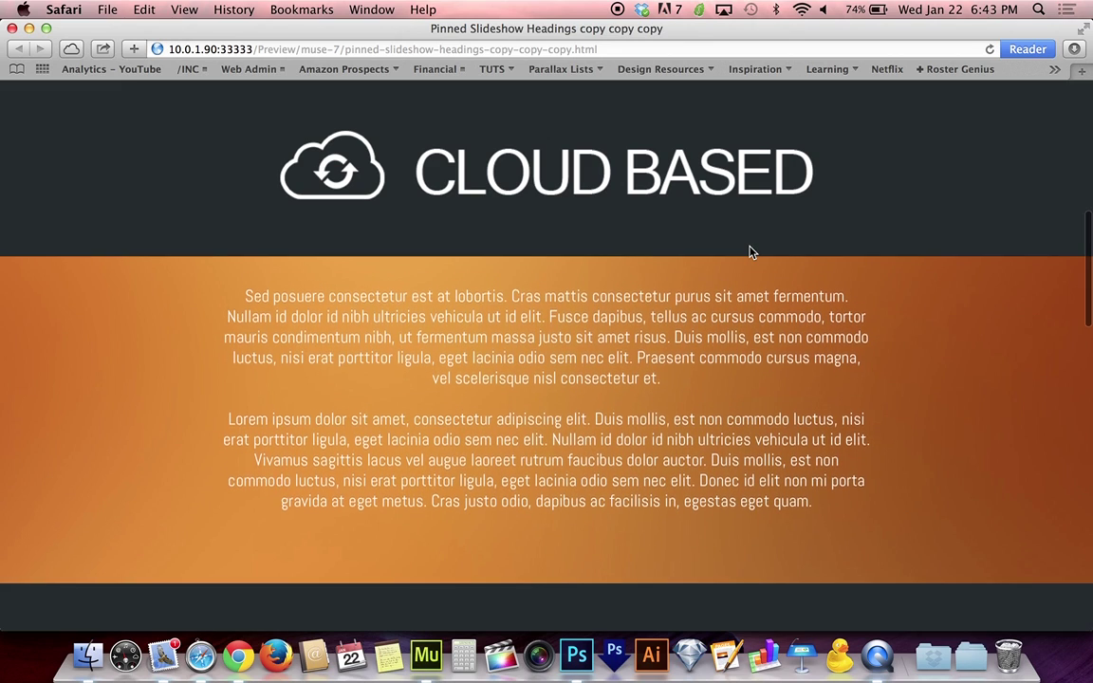
{"action": "scroll", "coordinate": [750, 252], "scroll_direction": "up", "scroll_amount": 2}
{"action": "scroll", "coordinate": [750, 251], "scroll_direction": "up", "scroll_amount": 3}
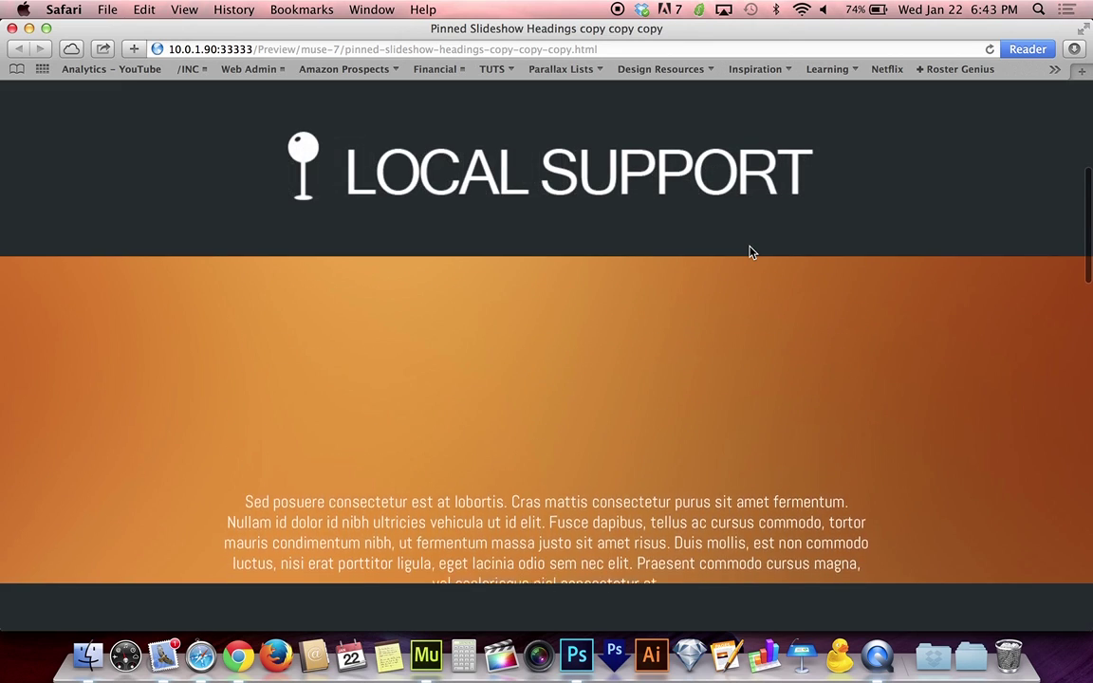
{"action": "scroll", "coordinate": [750, 252], "scroll_direction": "down", "scroll_amount": 1}
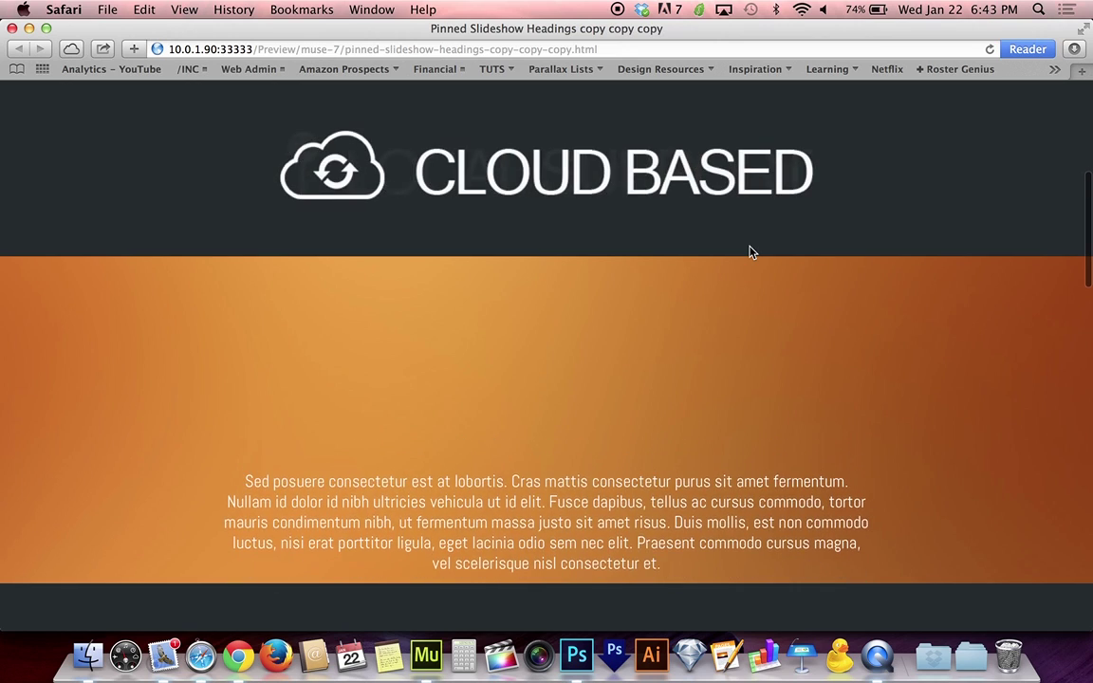
{"action": "scroll", "coordinate": [750, 251], "scroll_direction": "down", "scroll_amount": 1}
{"action": "scroll", "coordinate": [750, 251], "scroll_direction": "up", "scroll_amount": 2}
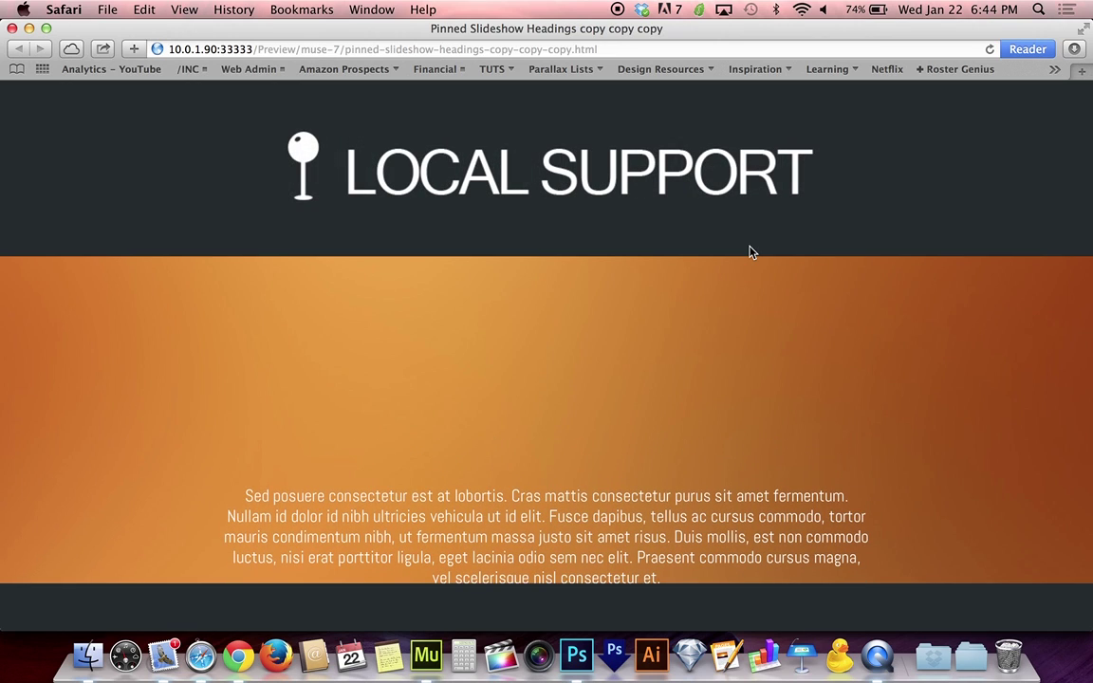
{"action": "scroll", "coordinate": [749, 251], "scroll_direction": "up", "scroll_amount": 1}
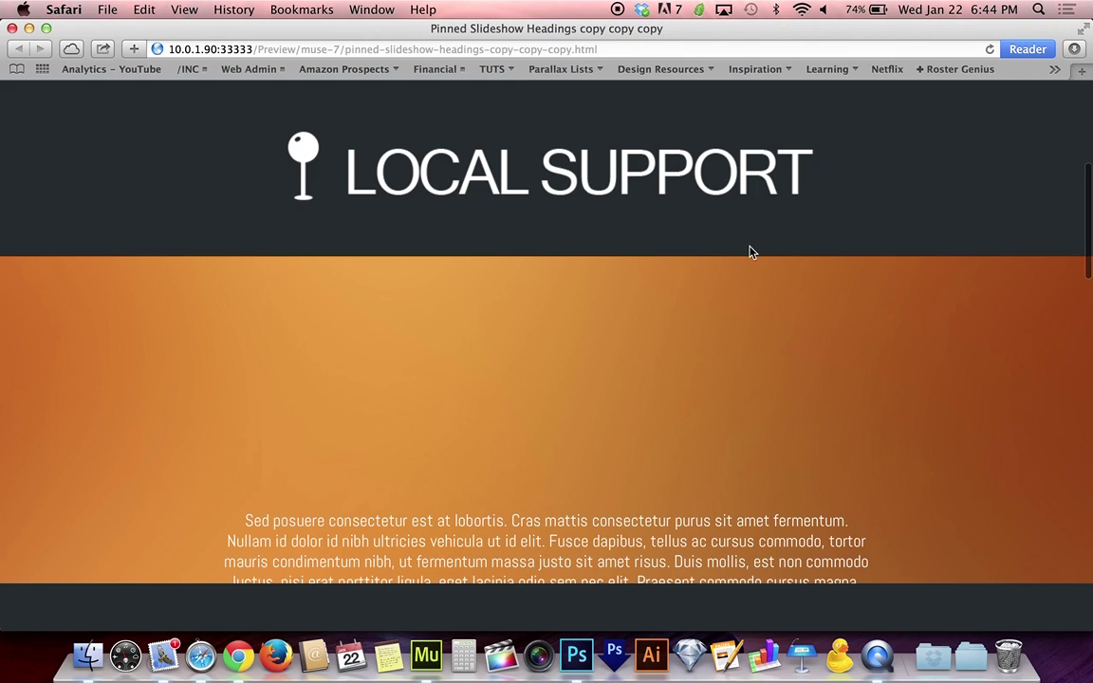
{"action": "scroll", "coordinate": [749, 251], "scroll_direction": "down", "scroll_amount": 3}
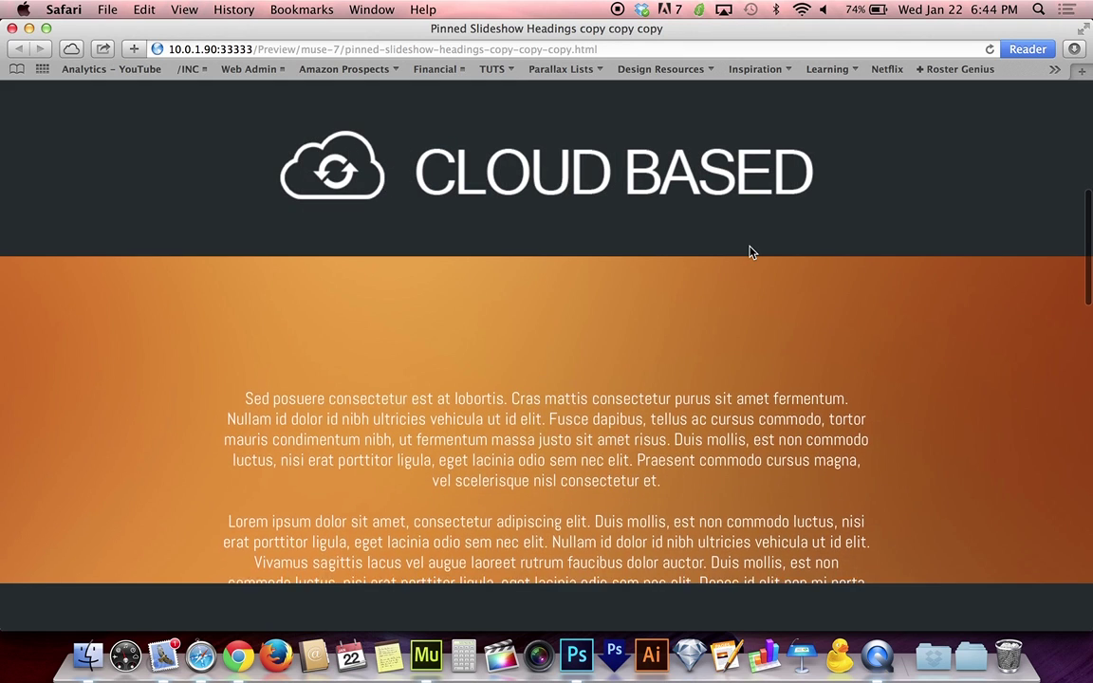
{"action": "scroll", "coordinate": [750, 252], "scroll_direction": "up", "scroll_amount": 1}
{"action": "scroll", "coordinate": [750, 251], "scroll_direction": "down", "scroll_amount": 1}
{"action": "scroll", "coordinate": [749, 251], "scroll_direction": "up", "scroll_amount": 2}
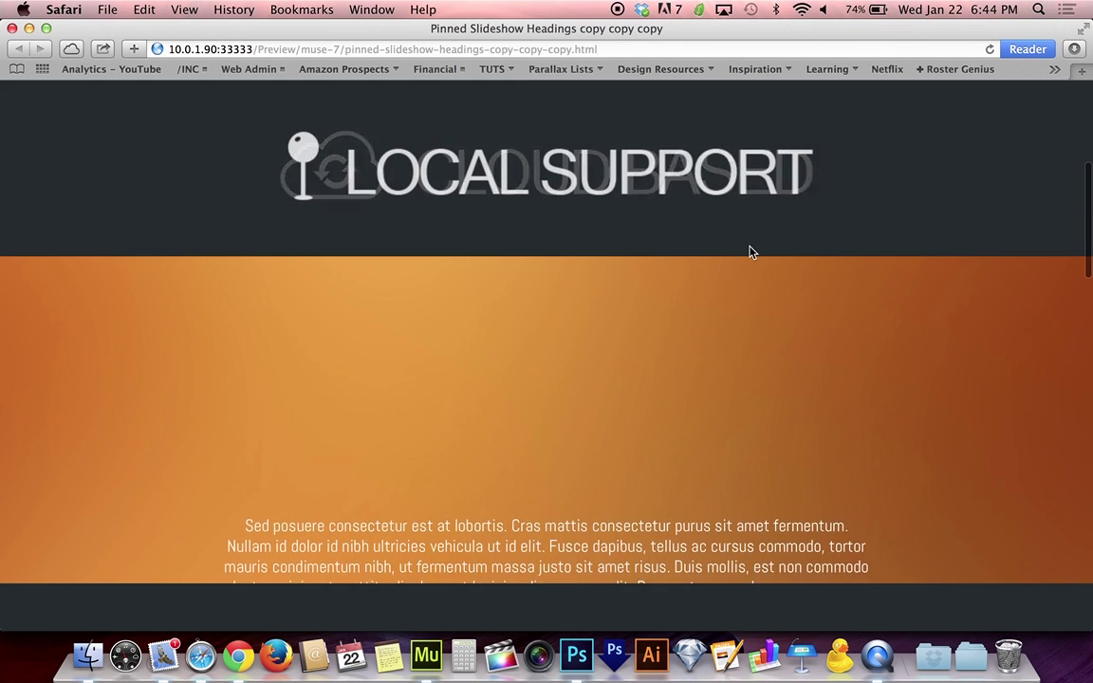
{"action": "scroll", "coordinate": [750, 251], "scroll_direction": "down", "scroll_amount": 2}
{"action": "key", "text": "super+w"}
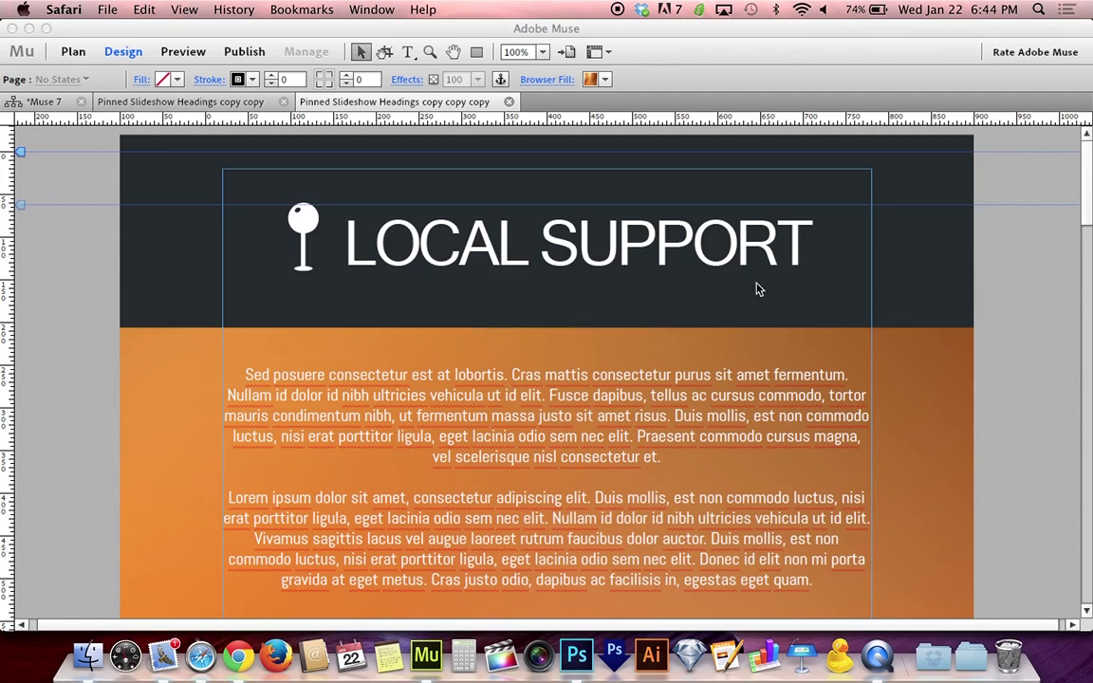
Inspect the heading slideshow's 200px offset value, then deselect and export a new browser preview.
{"action": "left_click", "coordinate": [806, 237]}
{"action": "double_click", "coordinate": [935, 239]}
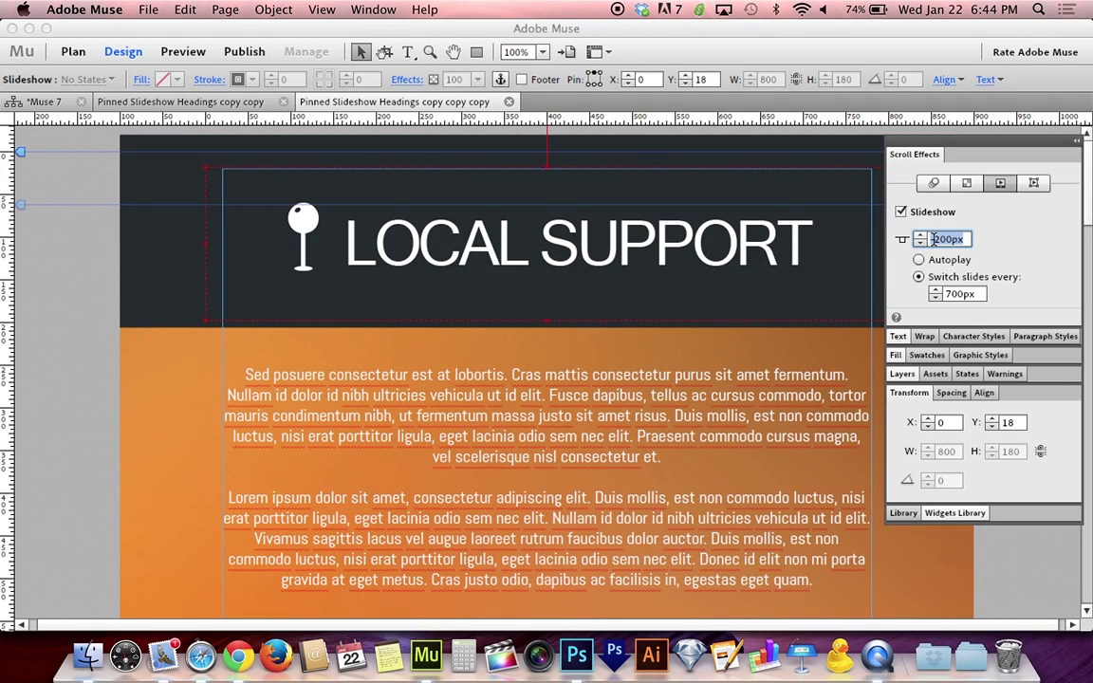
{"action": "left_click", "coordinate": [933, 239]}
{"action": "left_click", "coordinate": [76, 356]}
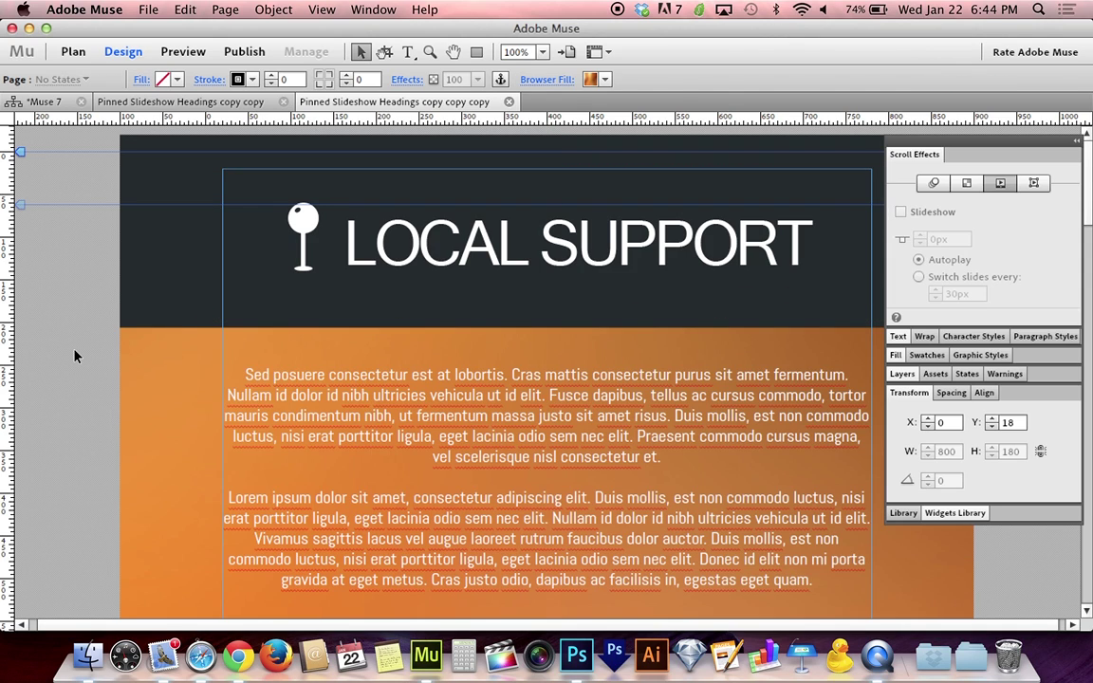
{"action": "key", "text": "super+shift+e"}
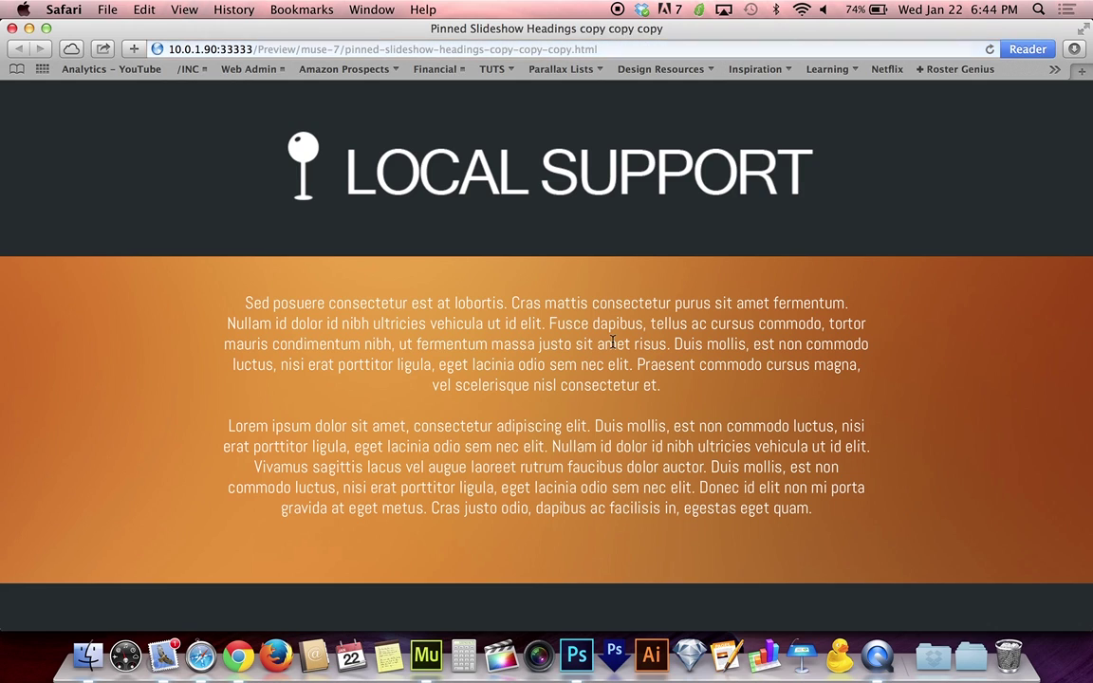
Scroll the preview to watch the heading swap to CLOUD BASED and back, then return to Muse.
{"action": "scroll", "coordinate": [695, 294], "scroll_direction": "down", "scroll_amount": 5}
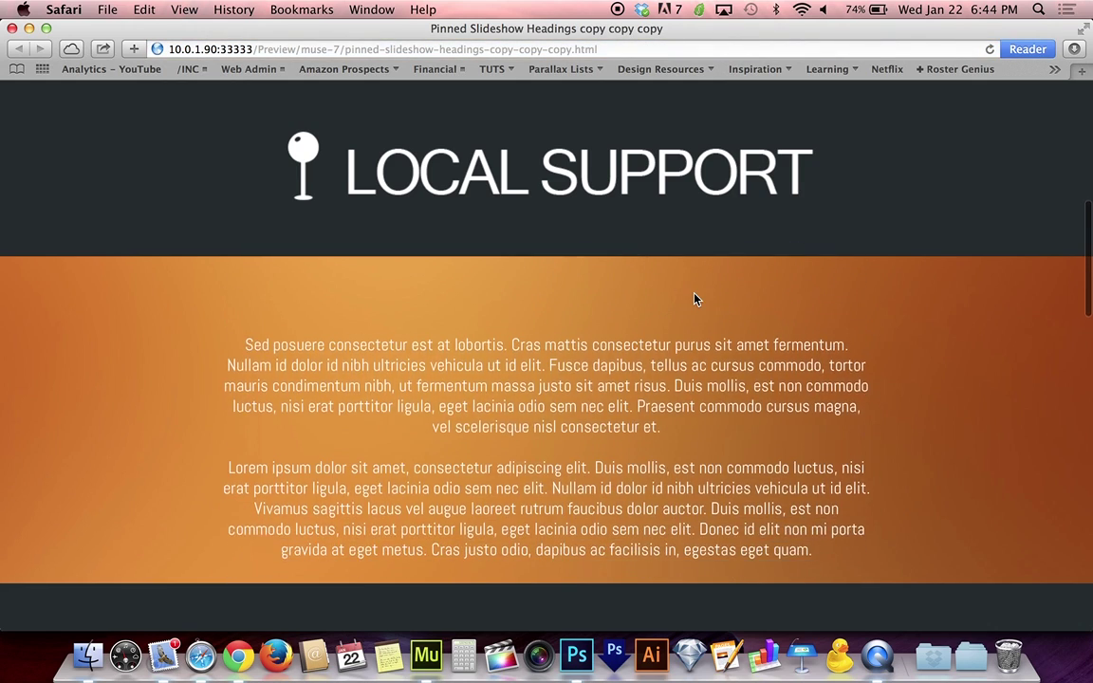
{"action": "scroll", "coordinate": [694, 295], "scroll_direction": "up", "scroll_amount": 1}
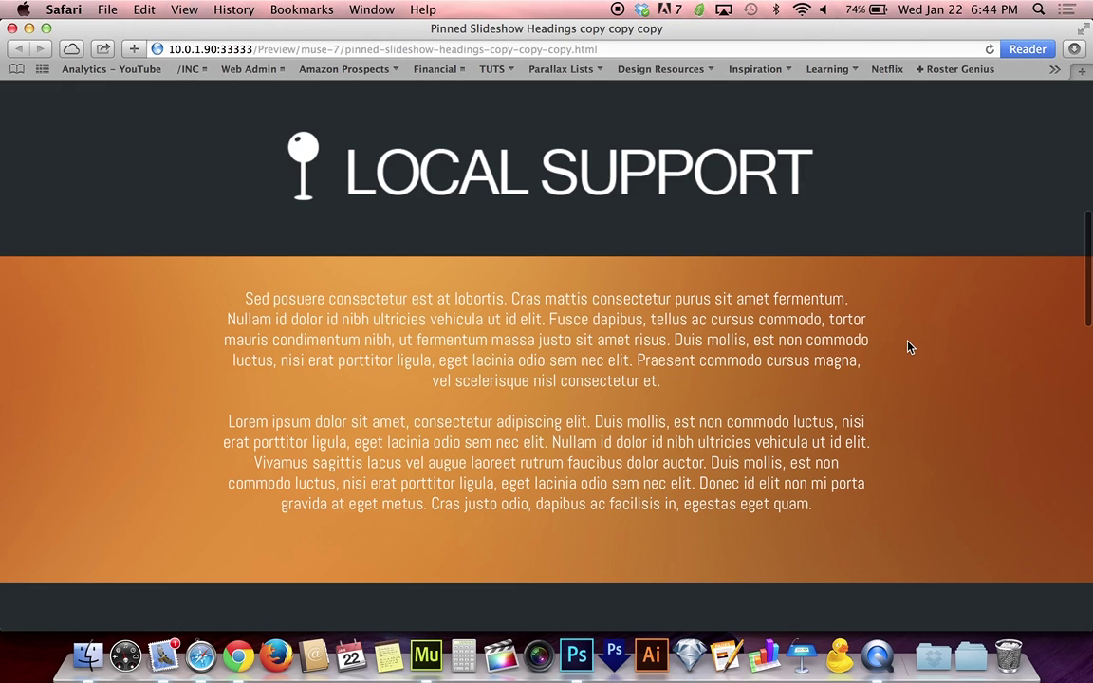
{"action": "scroll", "coordinate": [909, 347], "scroll_direction": "down", "scroll_amount": 5}
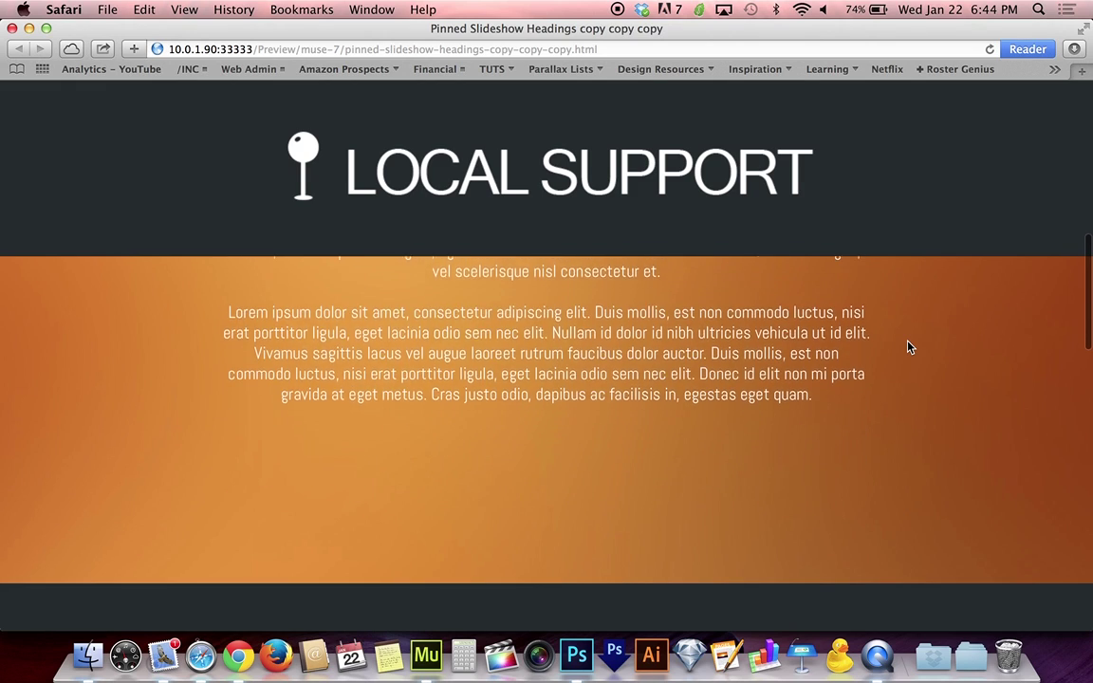
{"action": "scroll", "coordinate": [908, 348], "scroll_direction": "down", "scroll_amount": 1}
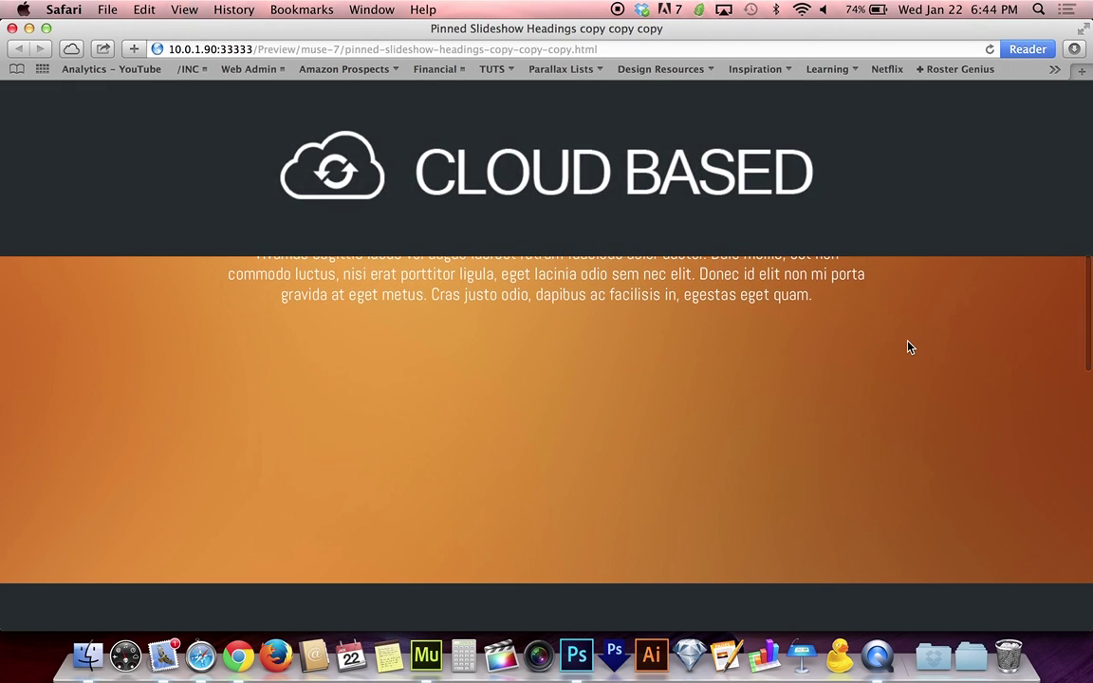
{"action": "scroll", "coordinate": [908, 347], "scroll_direction": "up", "scroll_amount": 6}
{"action": "scroll", "coordinate": [909, 348], "scroll_direction": "up", "scroll_amount": 3}
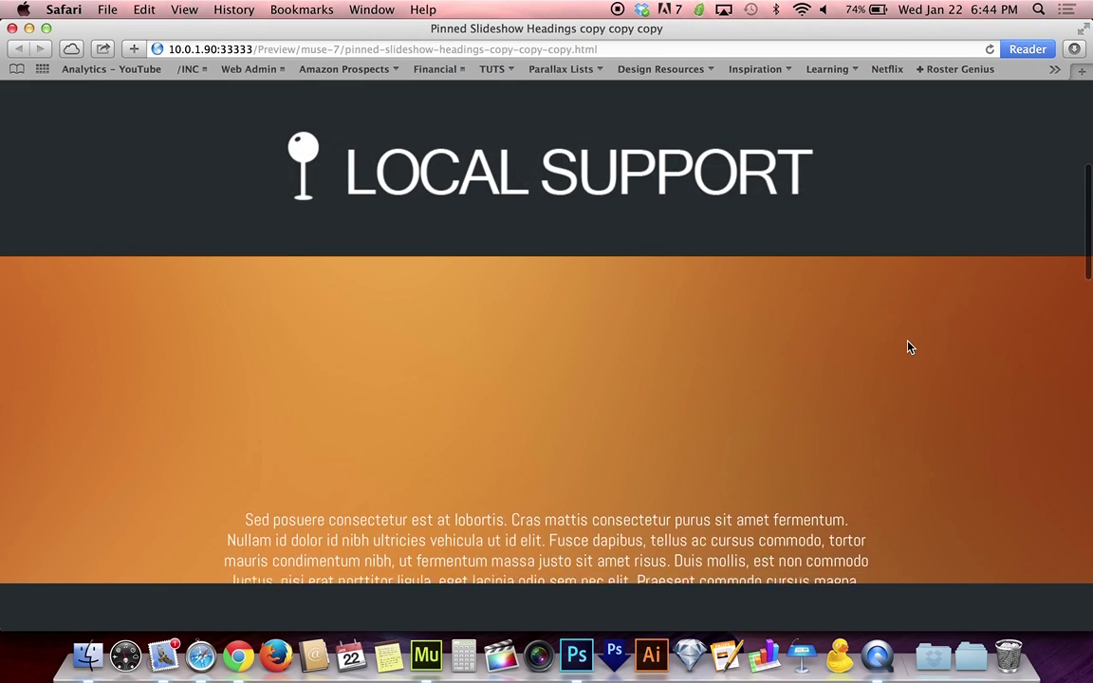
{"action": "scroll", "coordinate": [908, 347], "scroll_direction": "down", "scroll_amount": 4}
{"action": "key", "text": "super+Tab"}
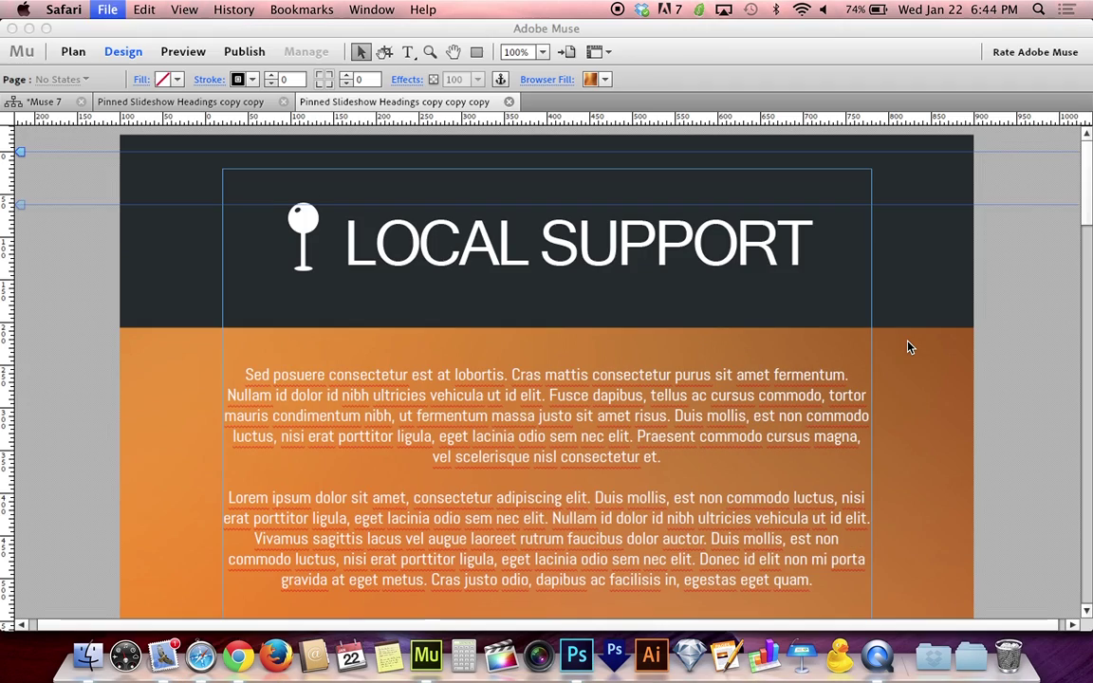
Add a minus sign to make the slideshow offset -200px and check the 700px switch distance.
{"action": "left_click", "coordinate": [710, 276]}
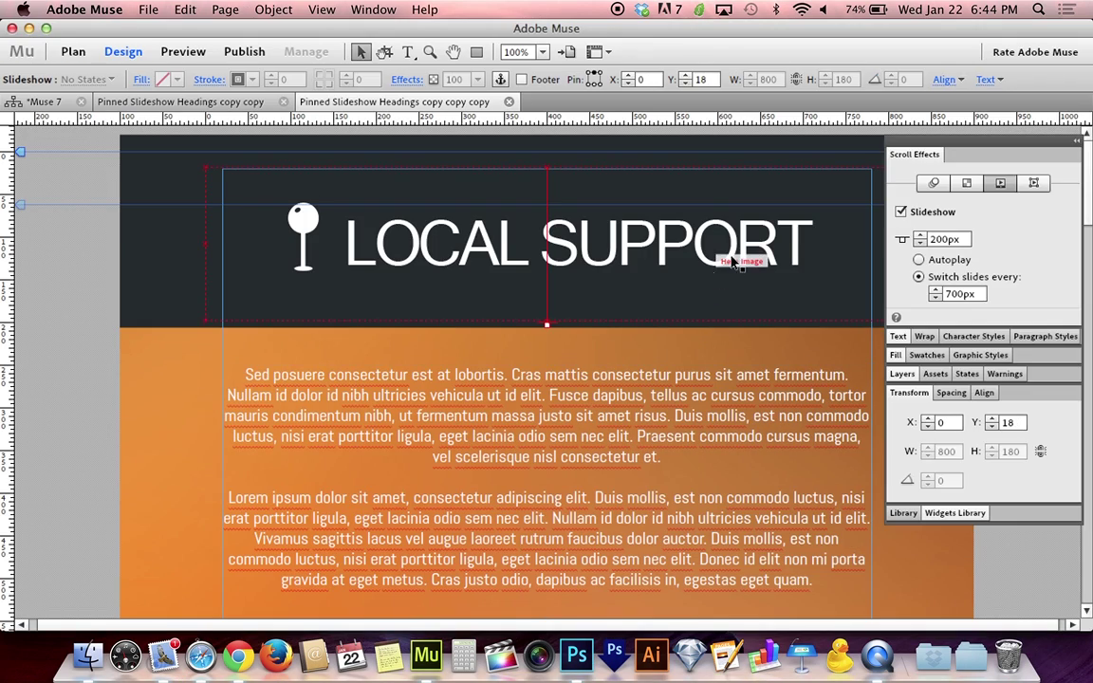
{"action": "left_click", "coordinate": [932, 239]}
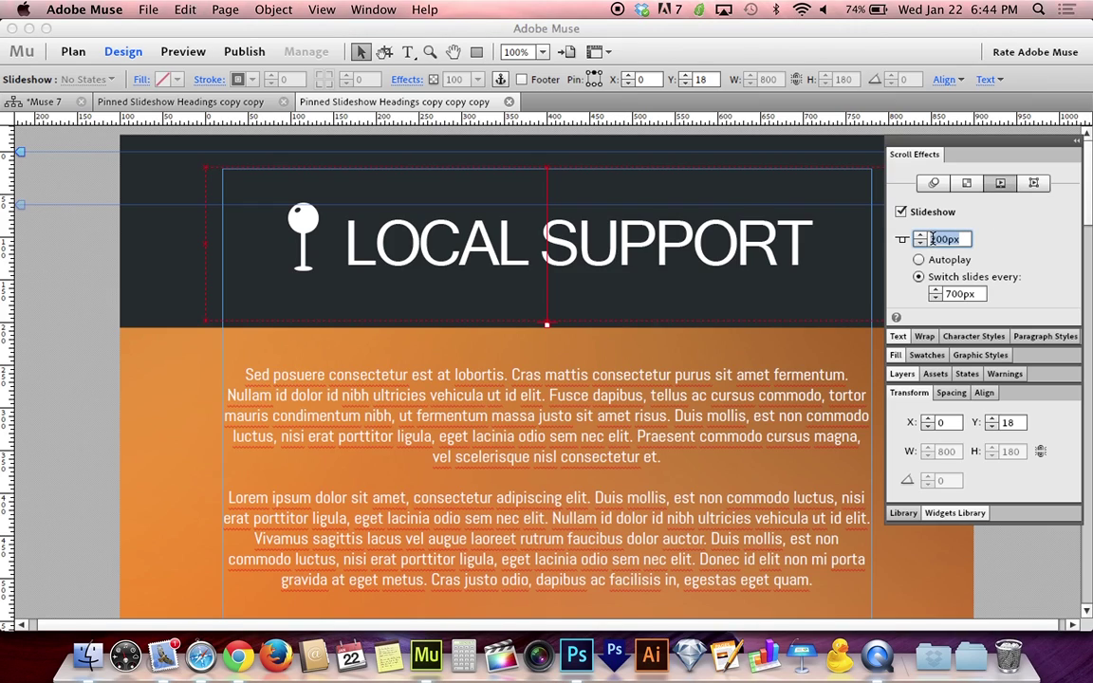
{"action": "left_click", "coordinate": [932, 239]}
{"action": "type", "text": "-"}
{"action": "key", "text": "Return"}
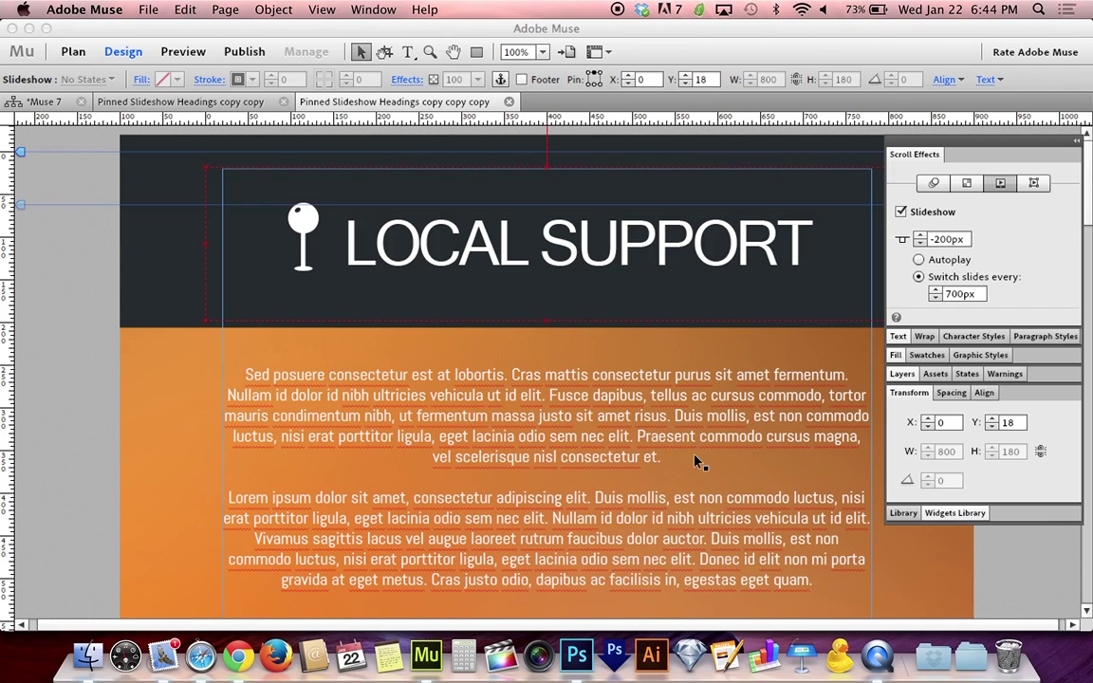
{"action": "left_click", "coordinate": [957, 295]}
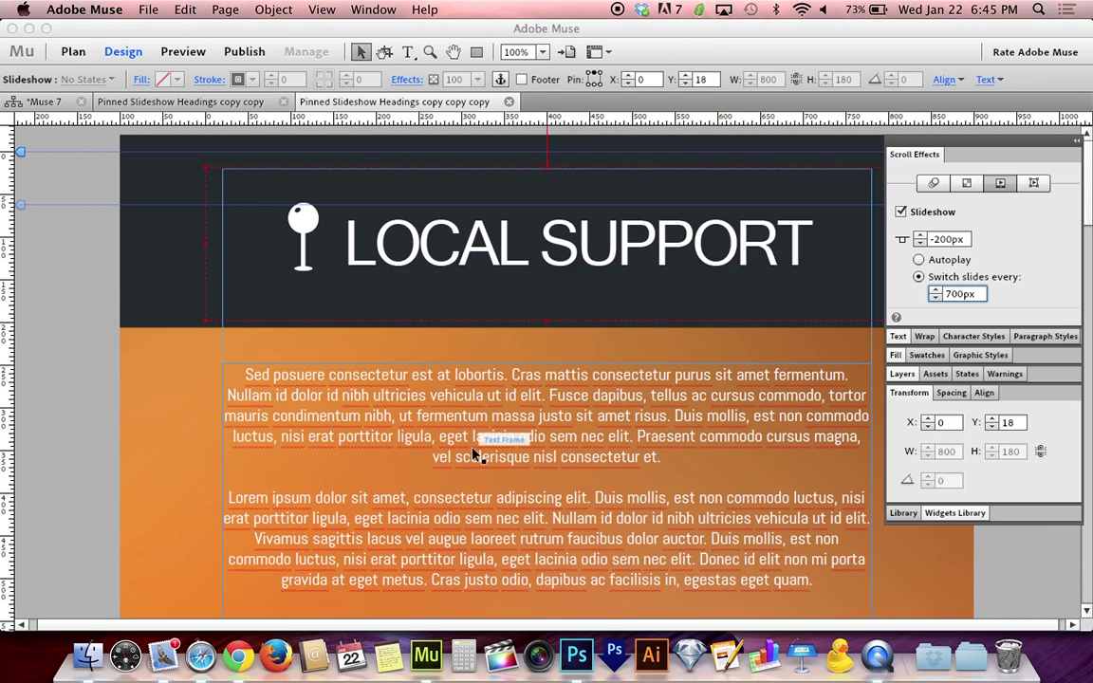
Check the heading slideshow's -200px scroll offset by selecting and then deselecting it.
{"action": "left_click", "coordinate": [962, 238]}
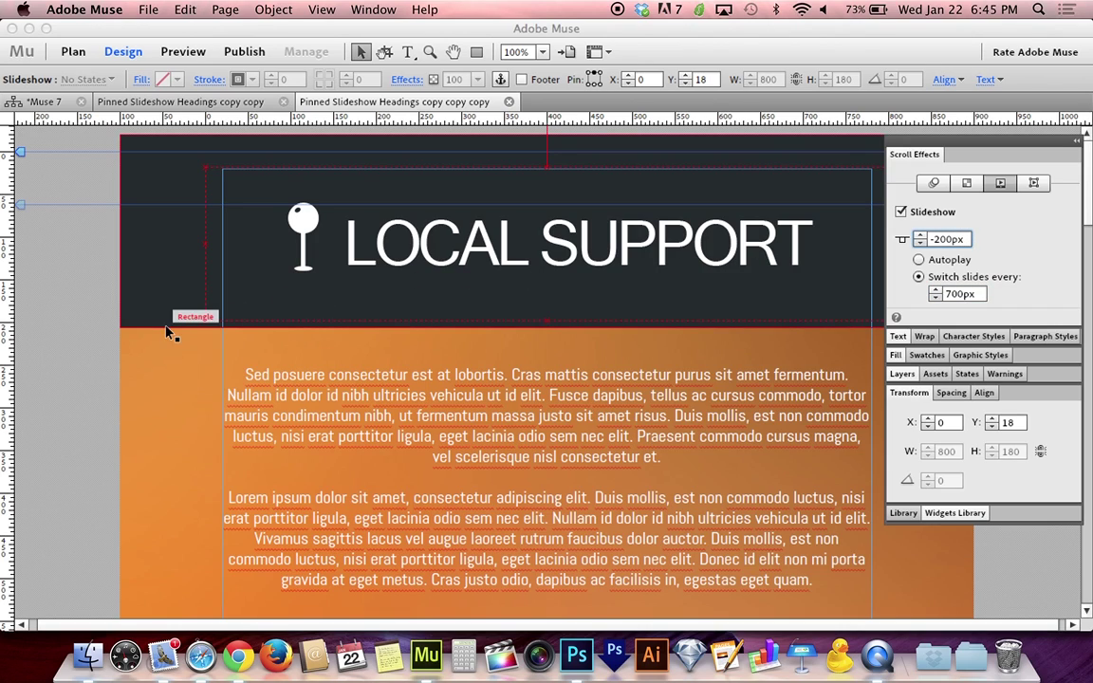
{"action": "left_click", "coordinate": [68, 362]}
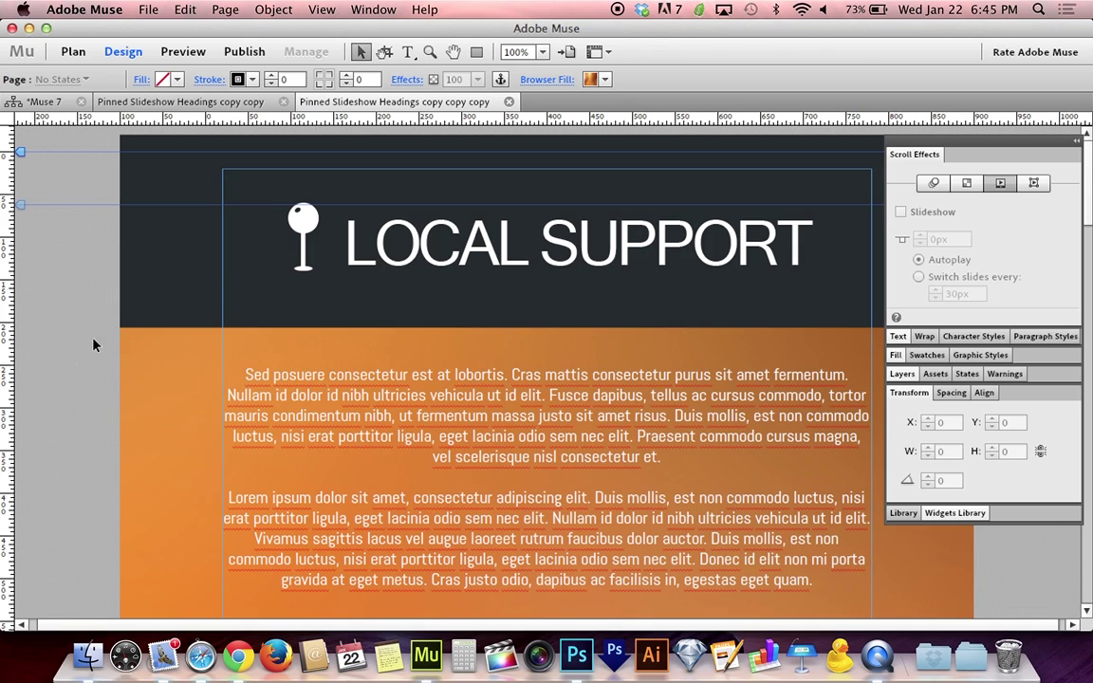
{"action": "left_click", "coordinate": [375, 215]}
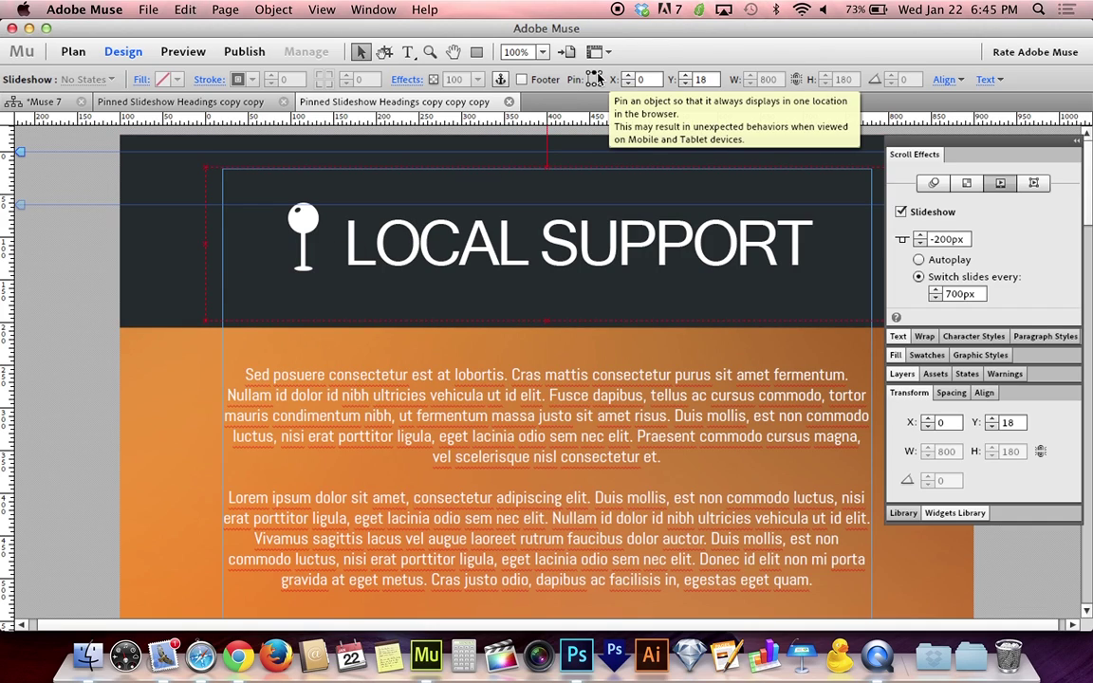
{"action": "left_click", "coordinate": [38, 294]}
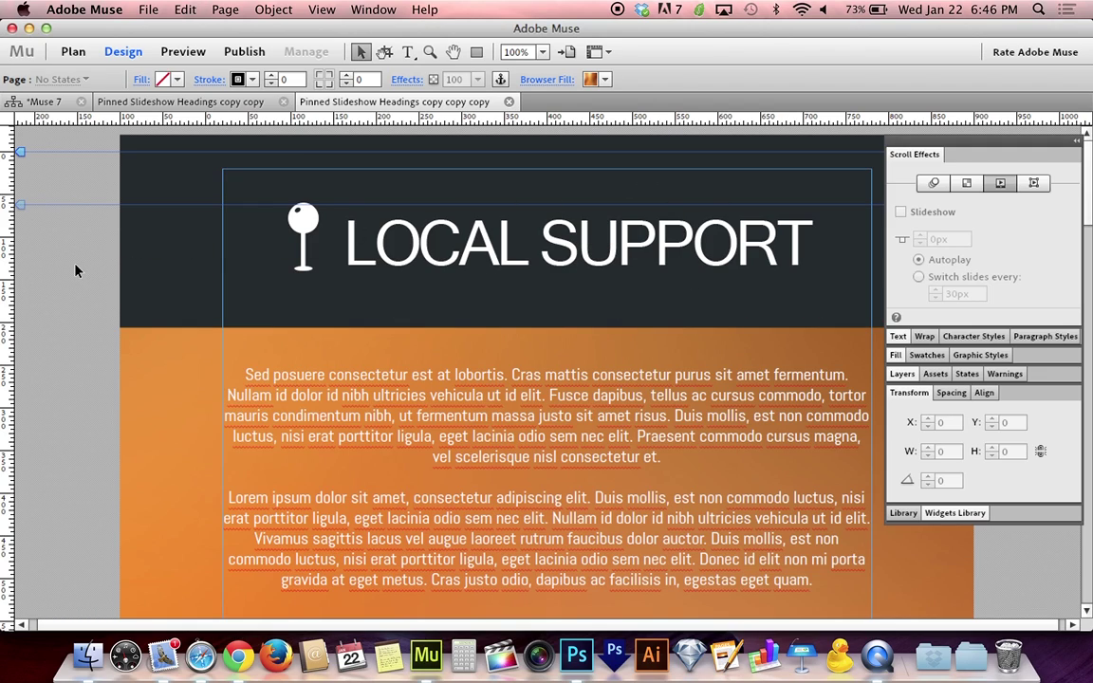
Review the Hero Image slideshow's Motion settings, then switch to the Muse Resources graphics page in Chrome.
{"action": "left_click", "coordinate": [383, 240]}
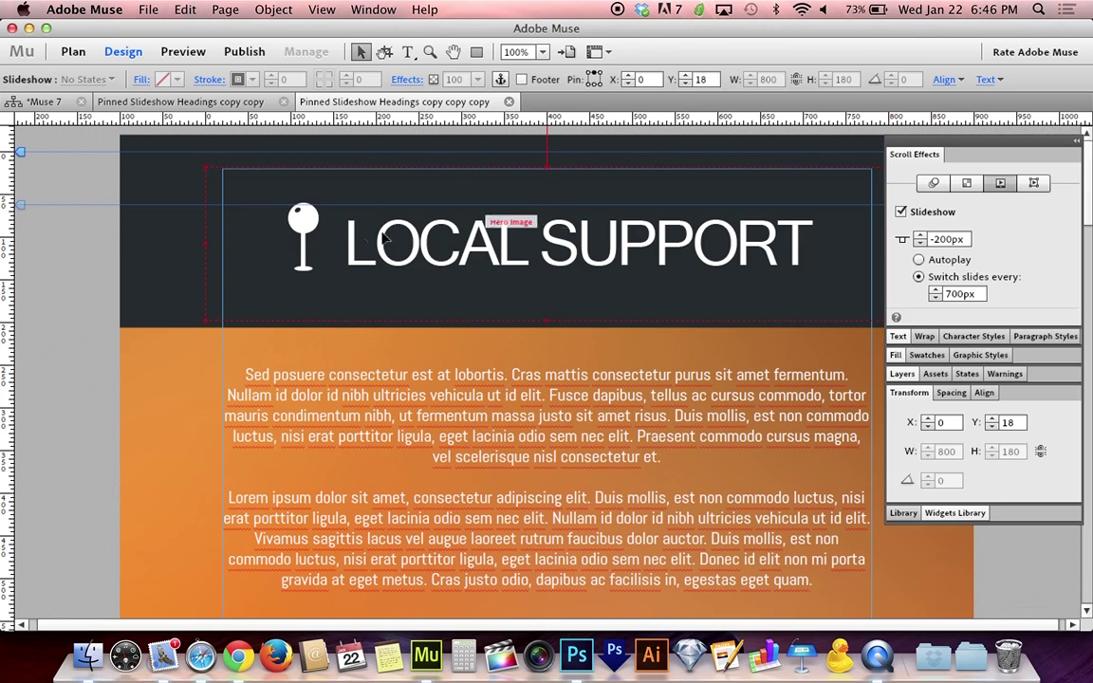
{"action": "left_click", "coordinate": [934, 183]}
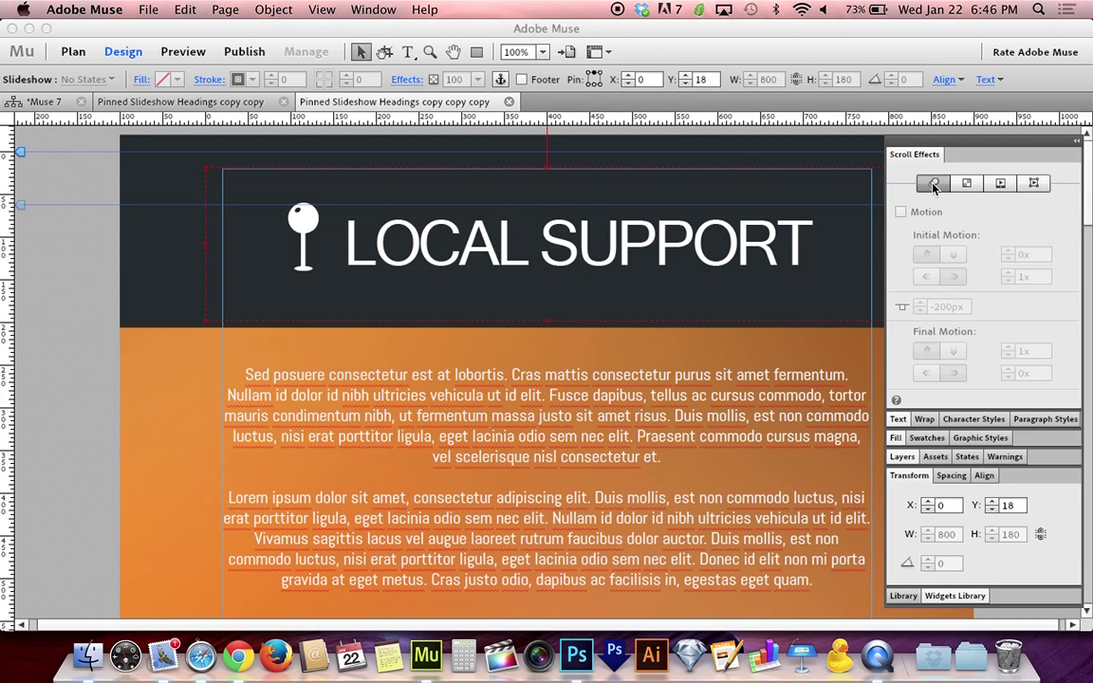
{"action": "left_click", "coordinate": [57, 389]}
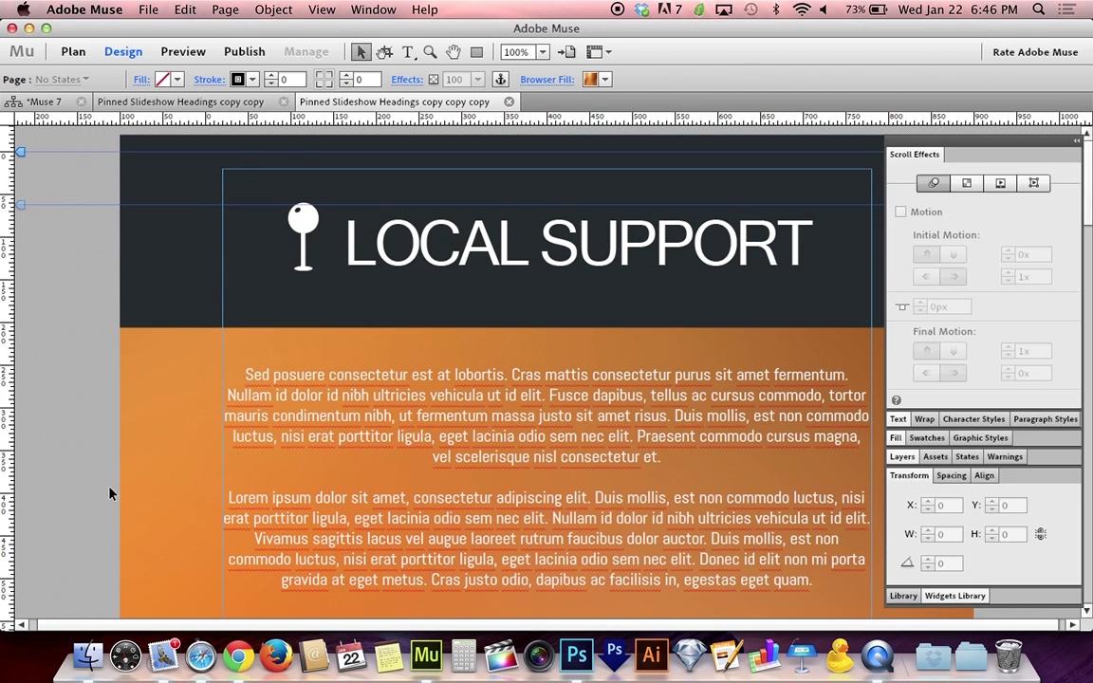
{"action": "left_click", "coordinate": [239, 656]}
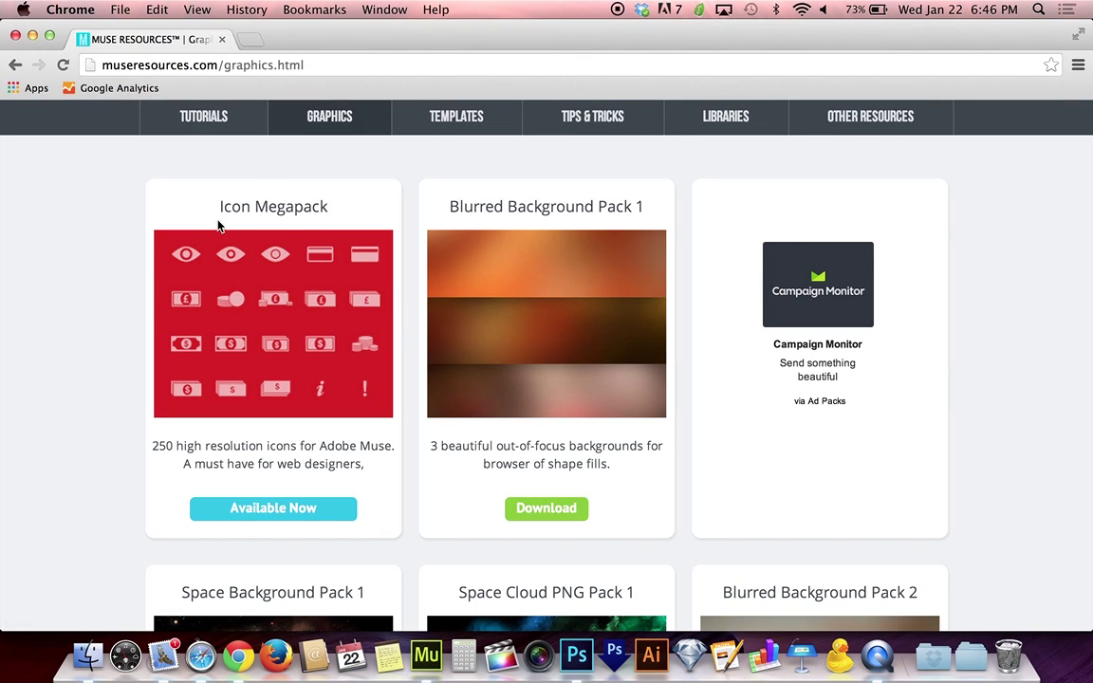
Open the Icon Megapack product page, then show all open windows in Mission Control.
{"action": "left_click", "coordinate": [251, 515]}
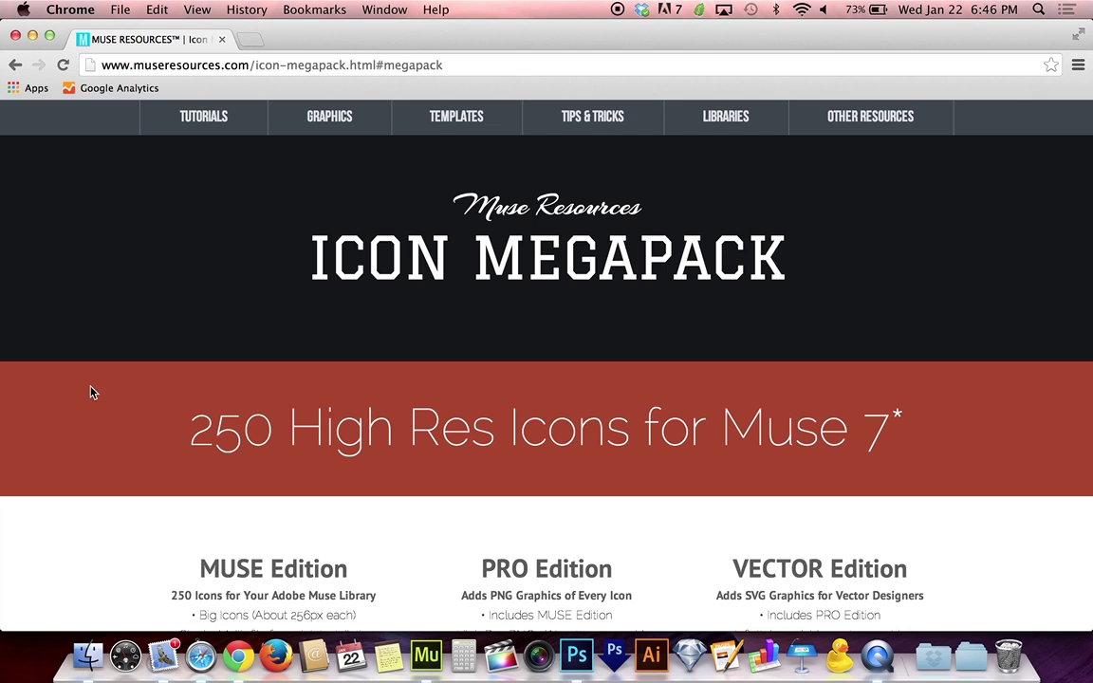
{"action": "key", "text": "ctrl+Up"}
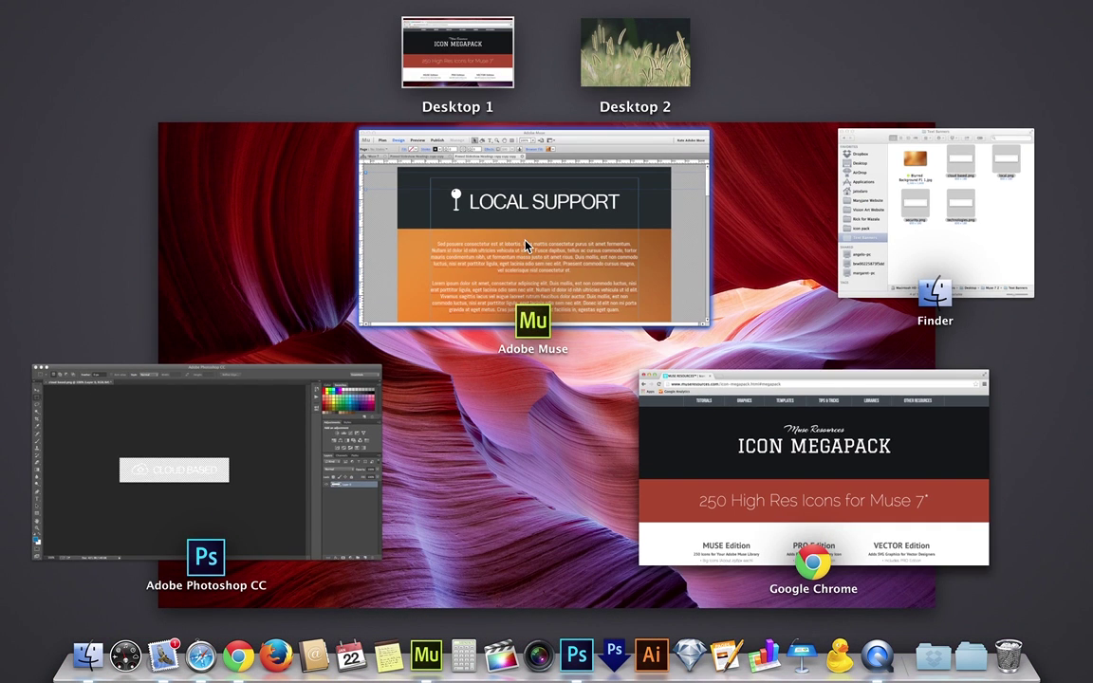
Bring Adobe Muse forward with the heading slideshow selected and preview the page in Safari.
{"action": "left_click", "coordinate": [491, 245]}
{"action": "left_click", "coordinate": [491, 245]}
{"action": "key", "text": "super+alt+e"}
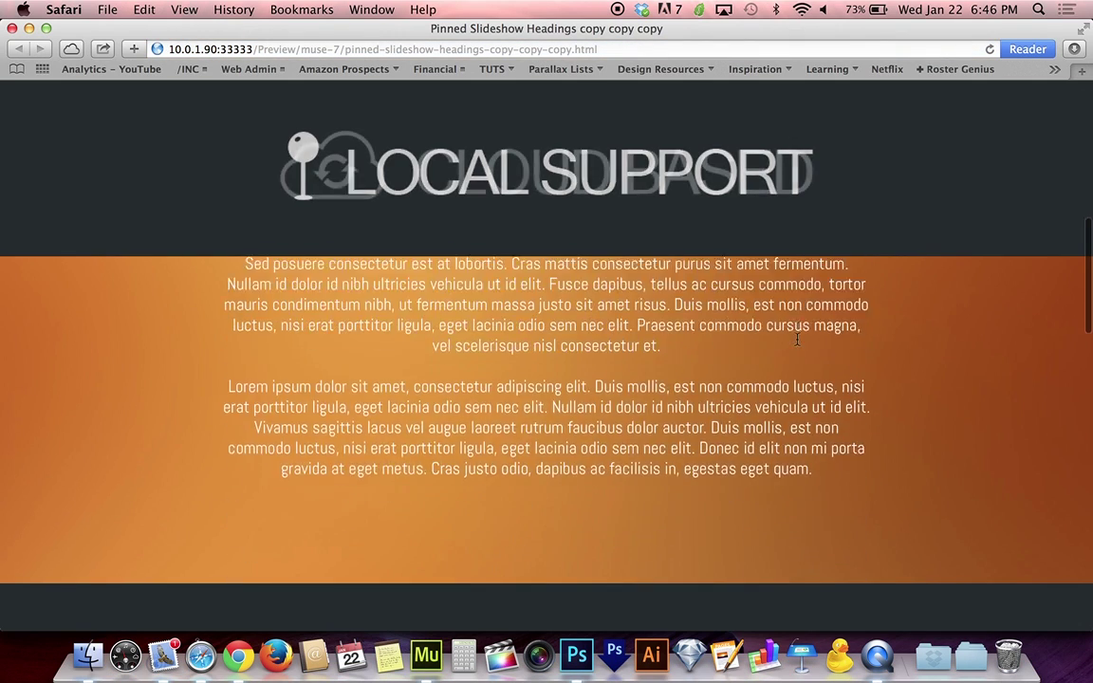
Scroll the Safari preview down and back up to watch the pinned heading change from CLOUD BASED to LOCAL SUPPORT.
{"action": "scroll", "coordinate": [760, 323], "scroll_direction": "up", "scroll_amount": 3}
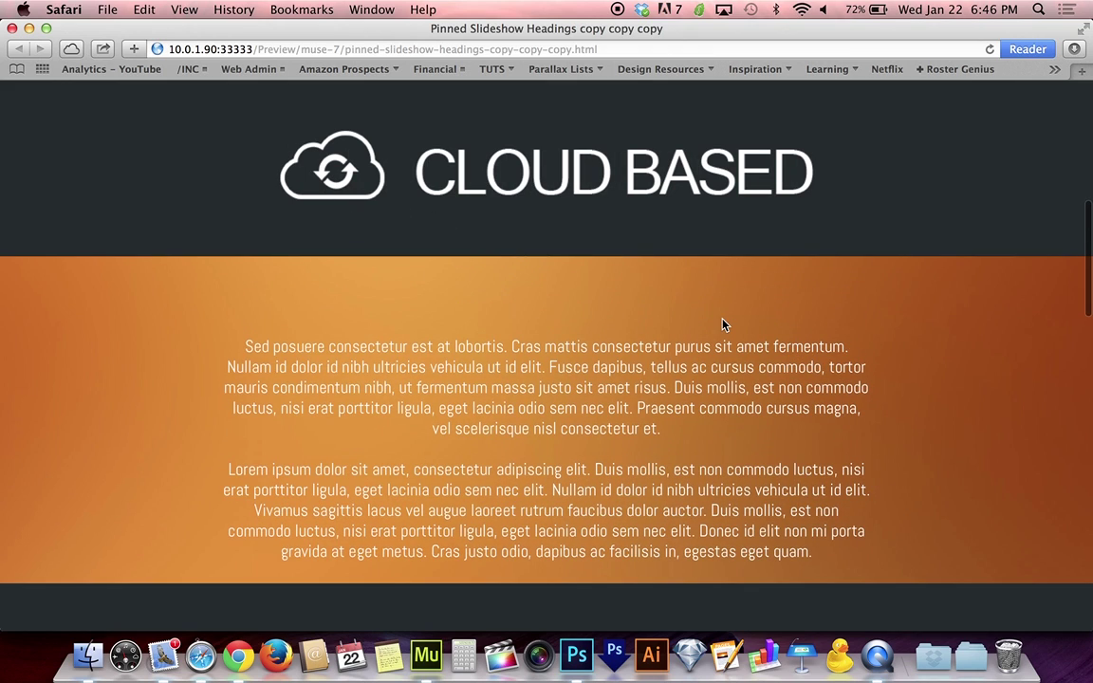
{"action": "scroll", "coordinate": [723, 325], "scroll_direction": "down", "scroll_amount": 2}
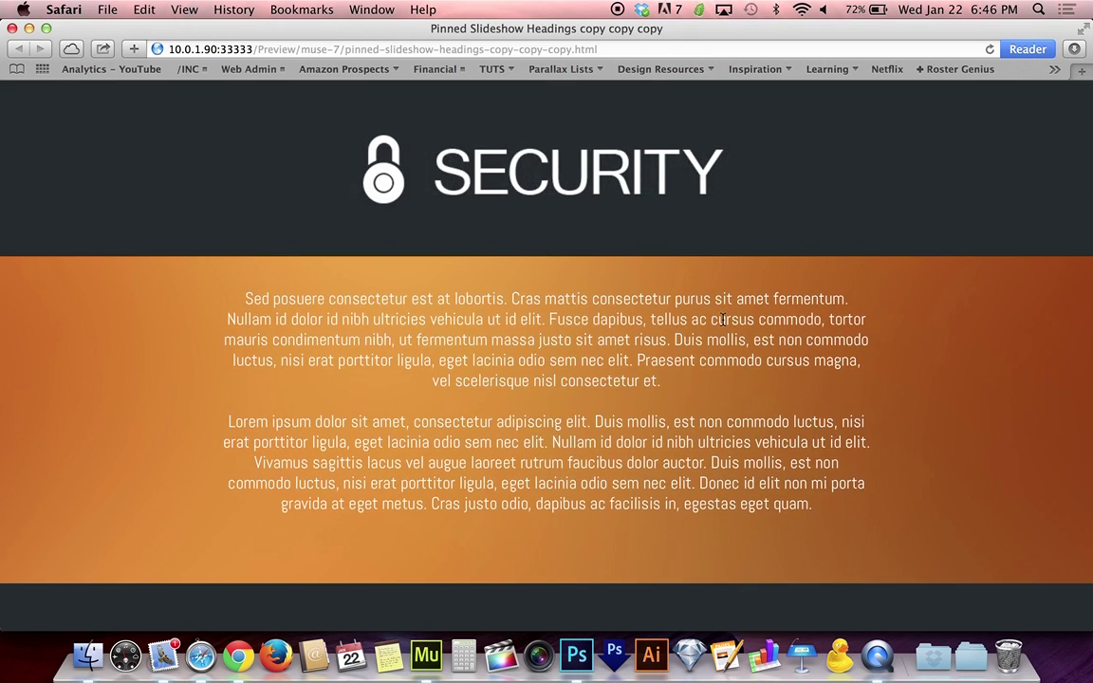
{"action": "scroll", "coordinate": [723, 320], "scroll_direction": "down", "scroll_amount": 3}
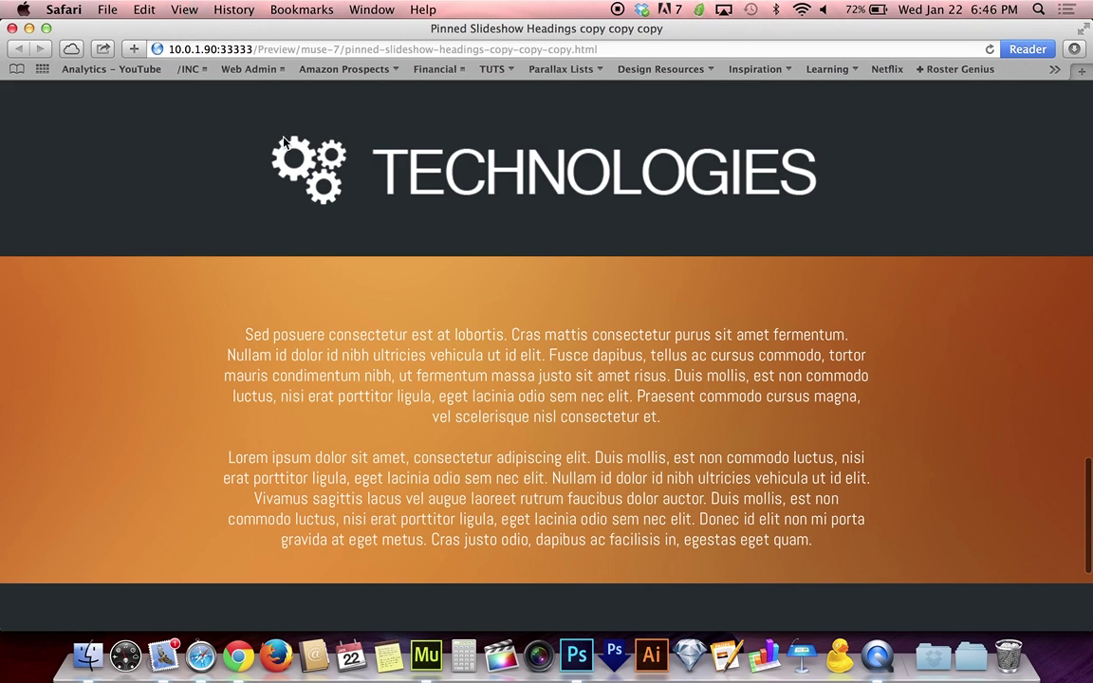
{"action": "scroll", "coordinate": [514, 256], "scroll_direction": "up", "scroll_amount": 5}
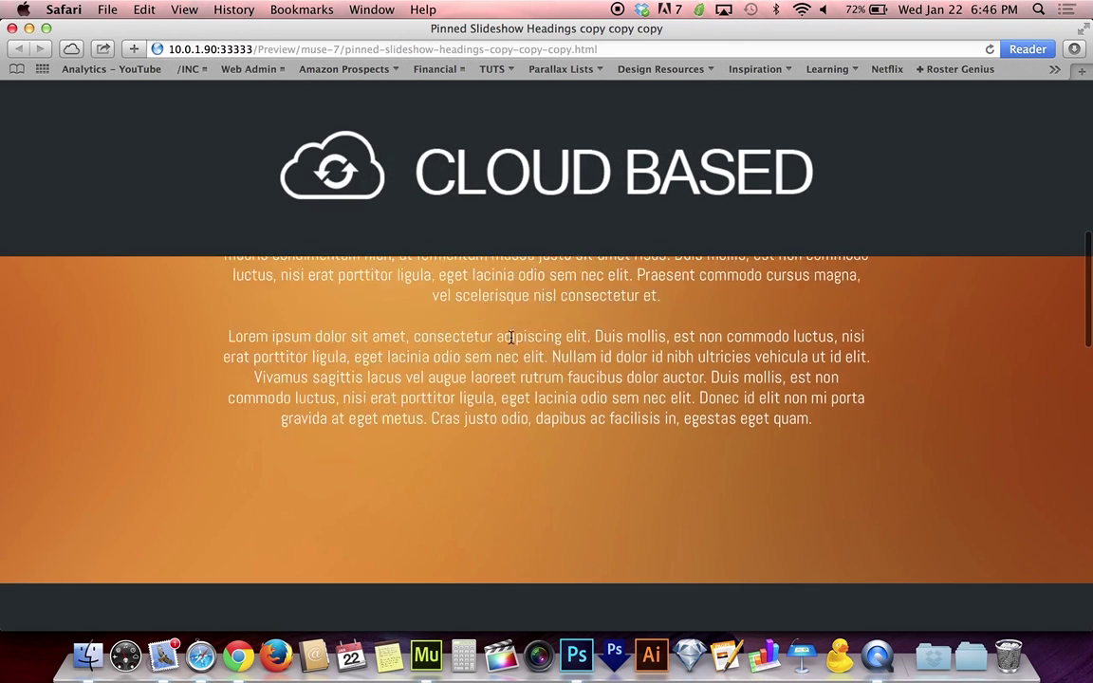
{"action": "scroll", "coordinate": [511, 336], "scroll_direction": "up", "scroll_amount": 2}
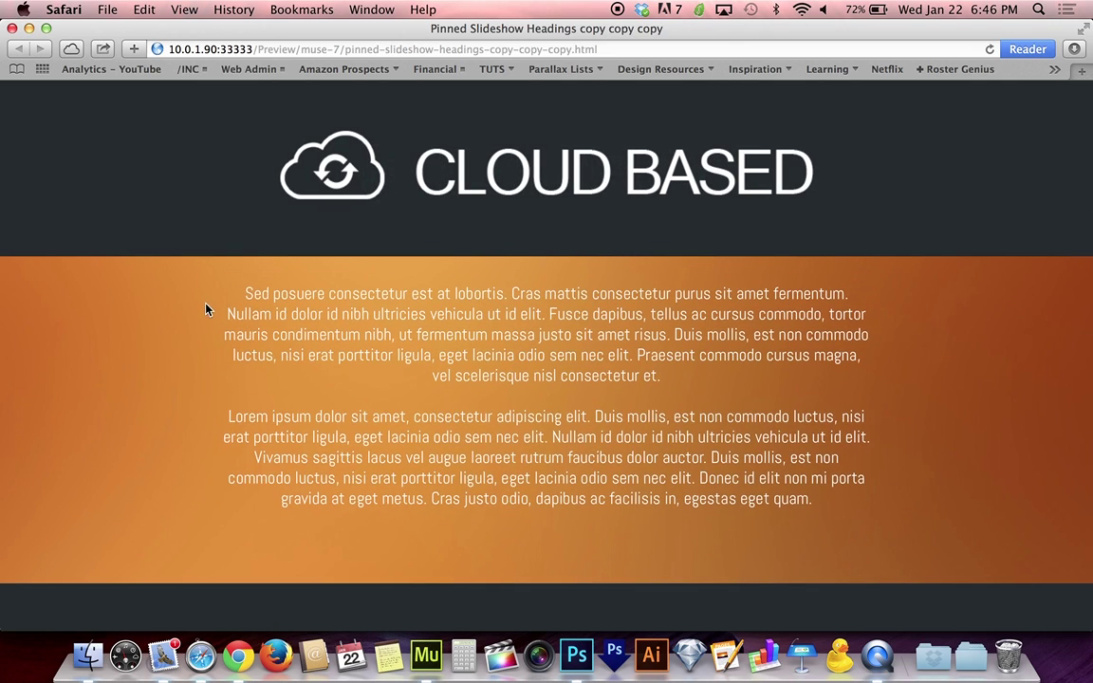
{"action": "scroll", "coordinate": [205, 309], "scroll_direction": "up", "scroll_amount": 2}
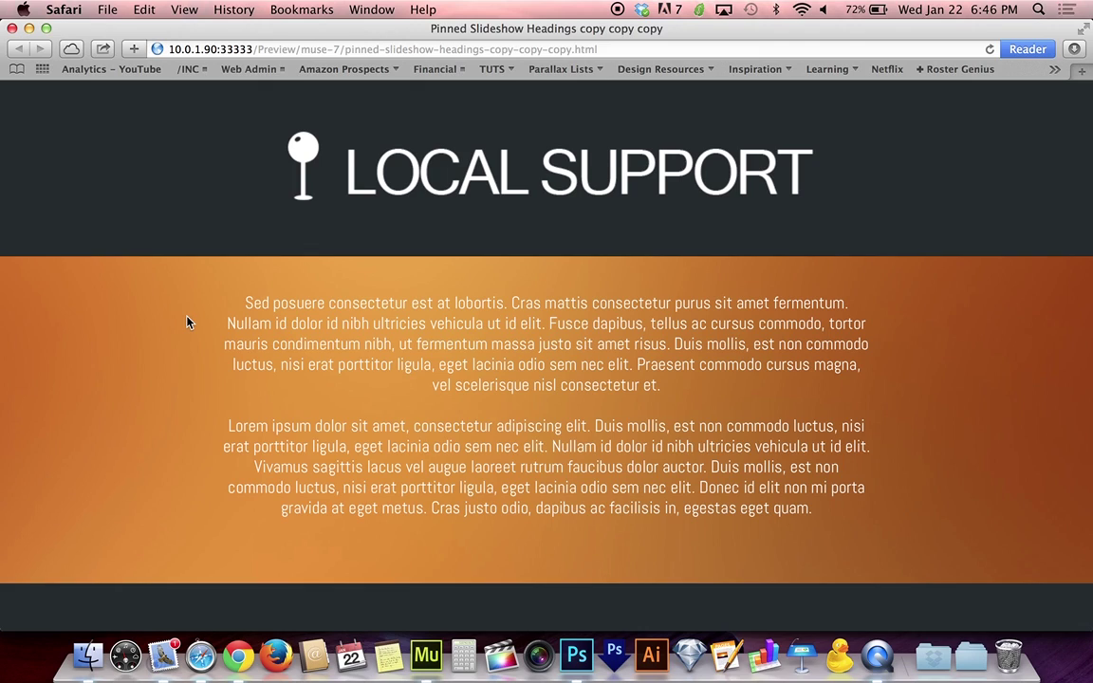
{"action": "scroll", "coordinate": [187, 323], "scroll_direction": "up", "scroll_amount": 1}
Place the 04 Laptop Computer icon from [MR] Icon MP - Devices beside the paragraphs.
{"action": "key", "text": "ctrl+Left"}
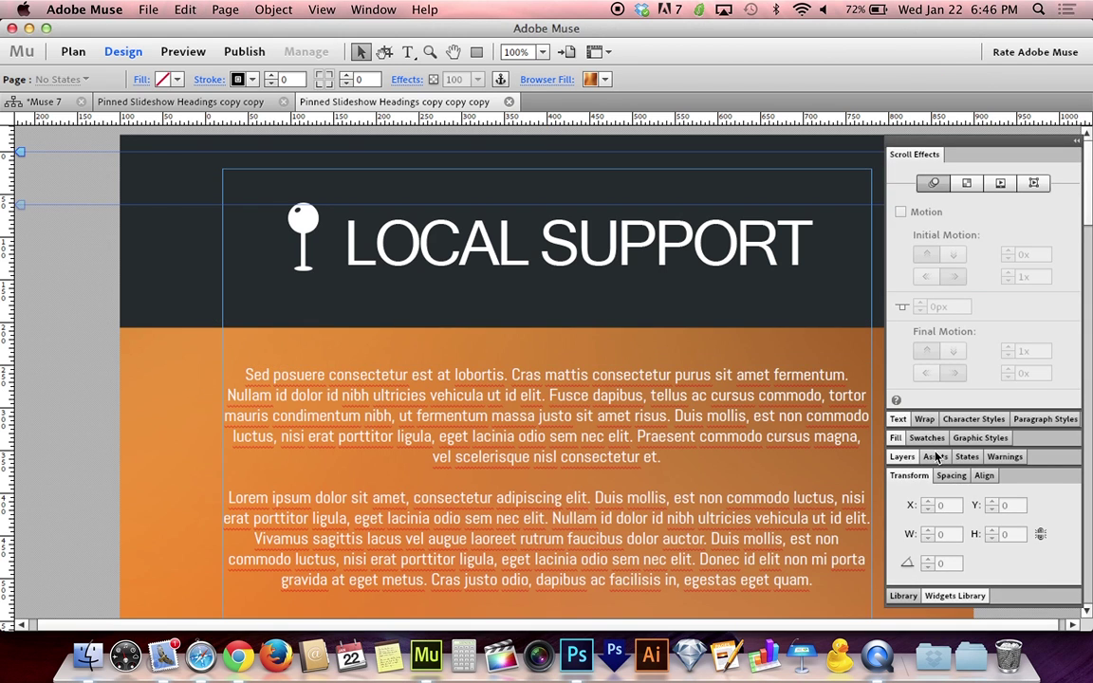
{"action": "left_click", "coordinate": [917, 158]}
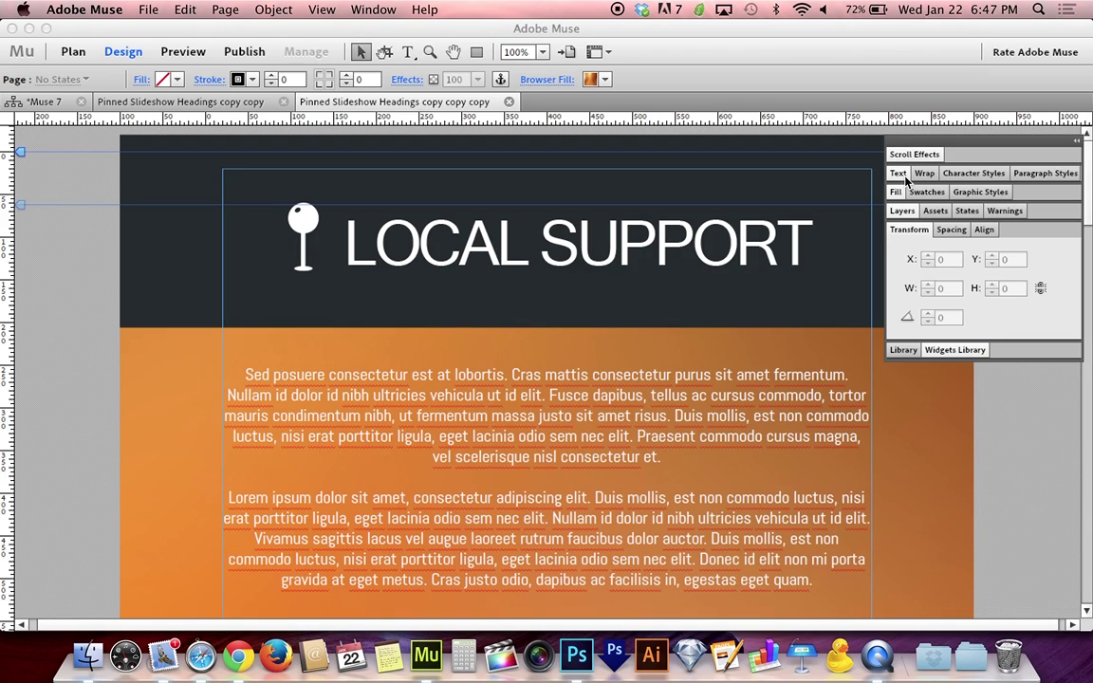
{"action": "left_click", "coordinate": [908, 229]}
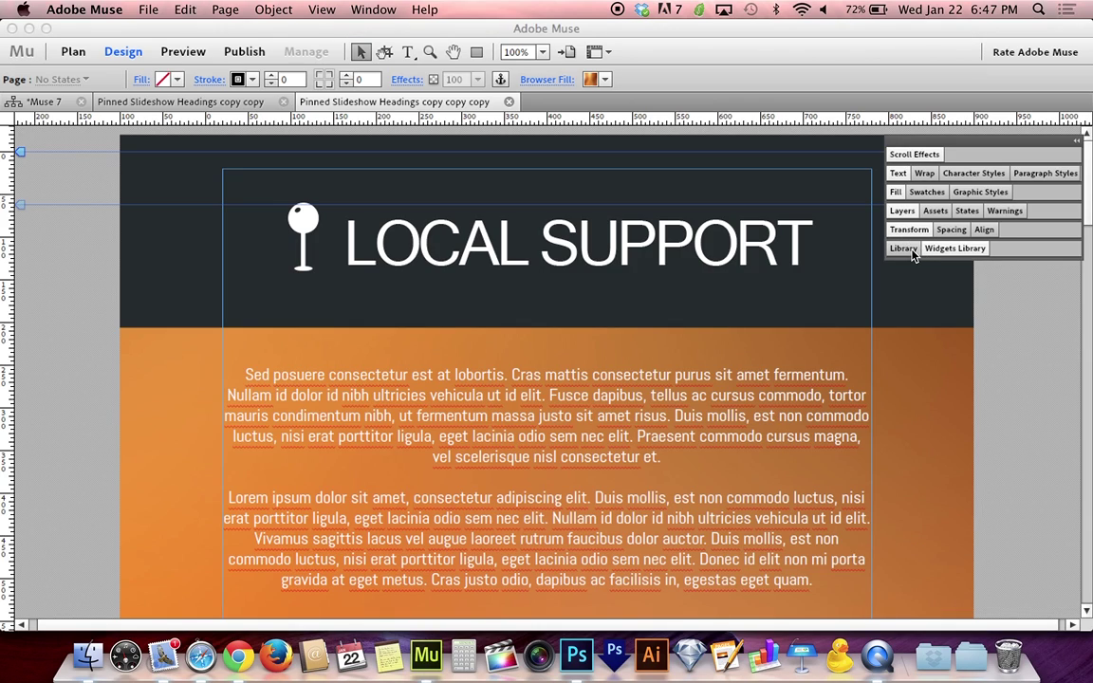
{"action": "left_click", "coordinate": [905, 249]}
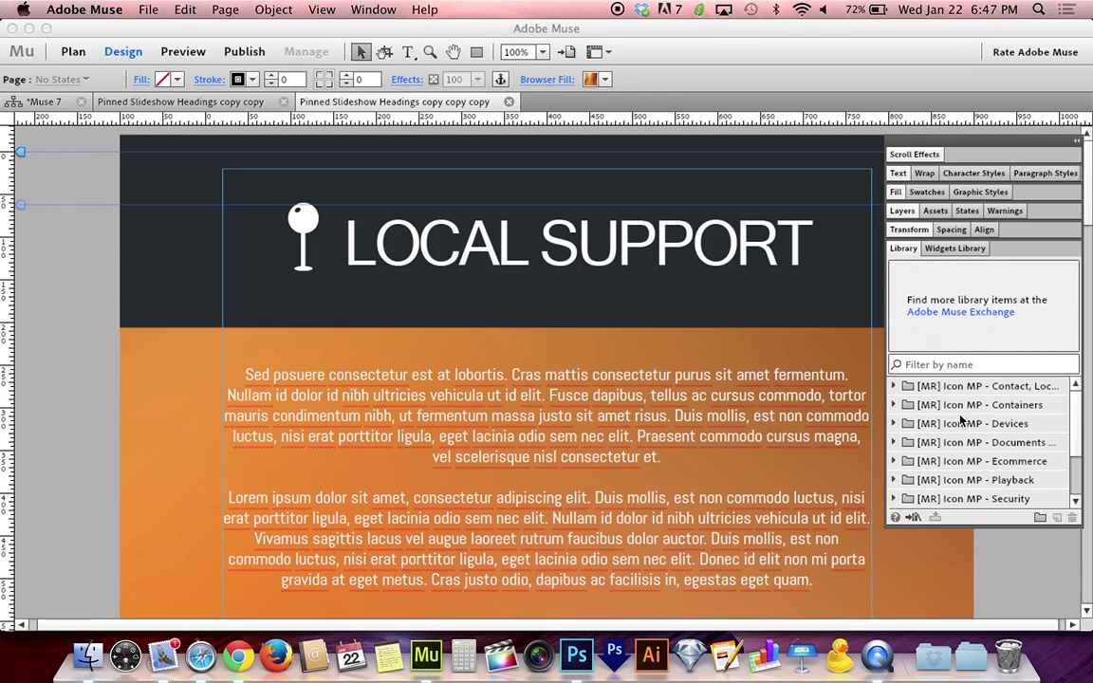
{"action": "left_click", "coordinate": [913, 424]}
{"action": "left_click", "coordinate": [893, 424]}
{"action": "left_click", "coordinate": [947, 442]}
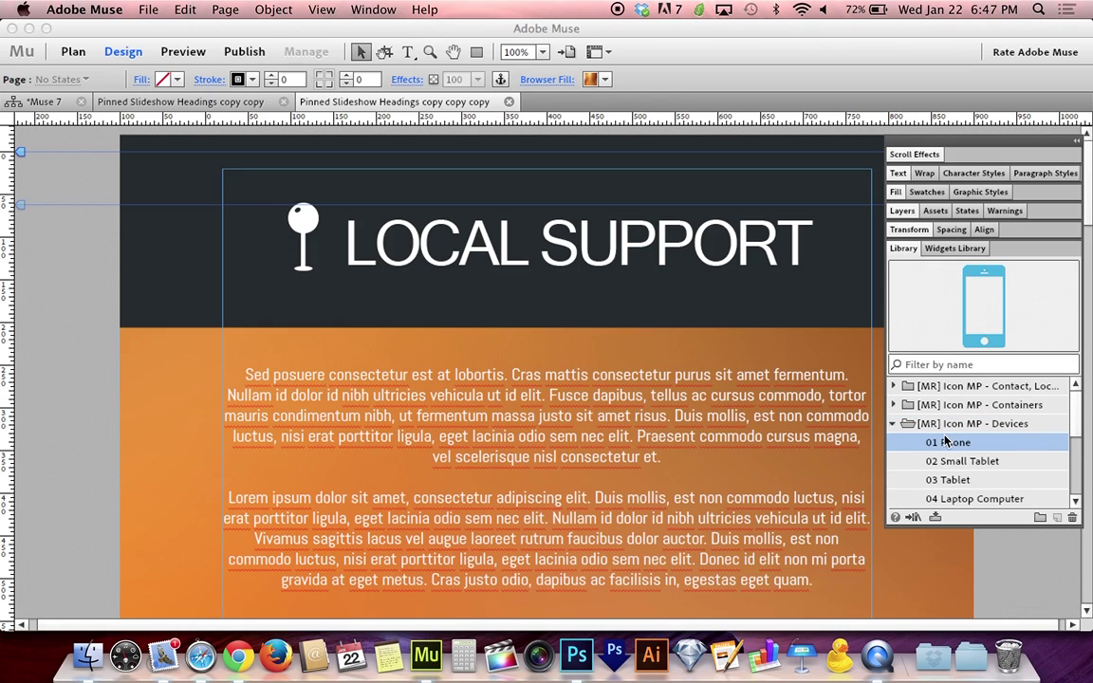
{"action": "key", "text": "Down"}
{"action": "key", "text": "Down"}
{"action": "key", "text": "Down"}
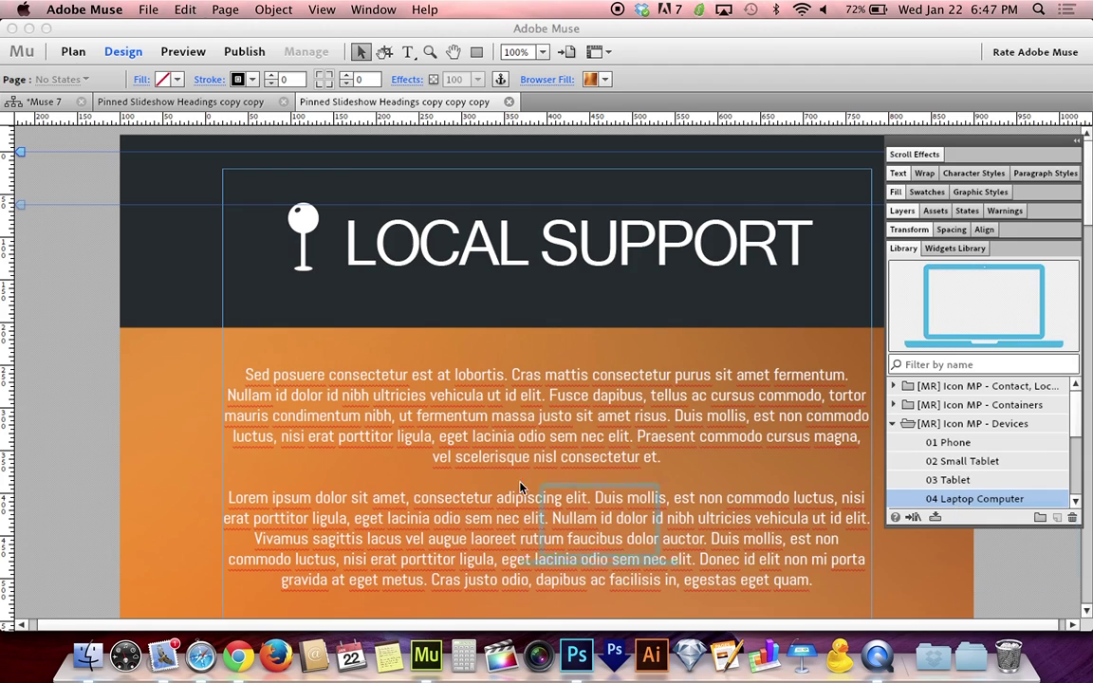
{"action": "left_click_drag", "start_coordinate": [82, 409], "coordinate": [85, 408]}
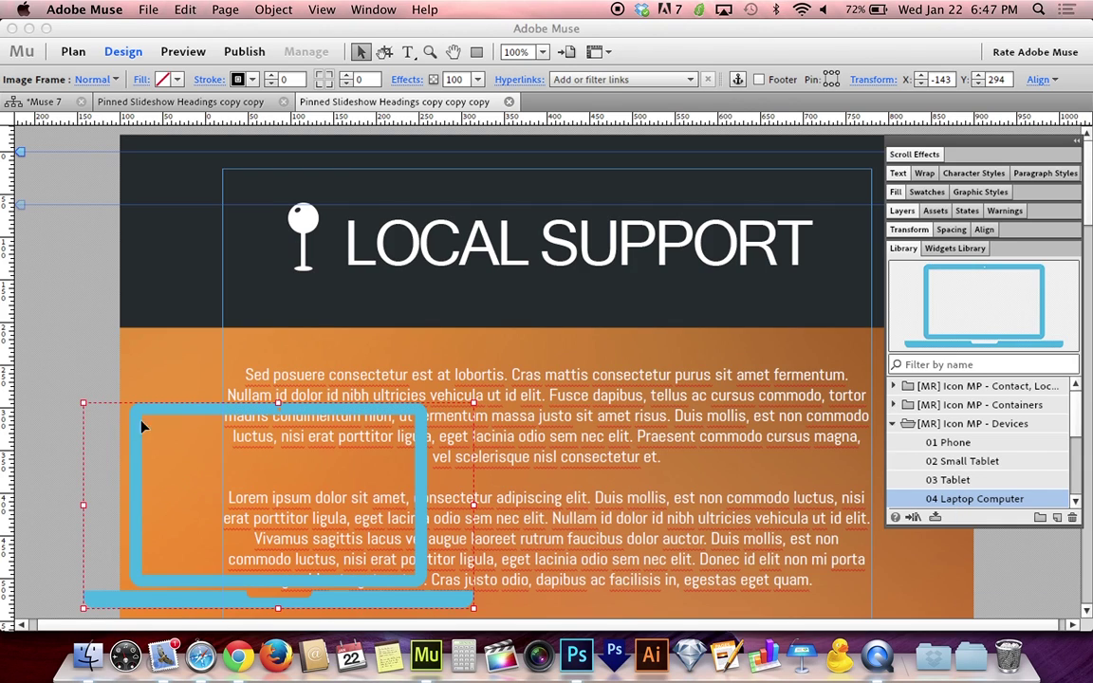
{"action": "left_click_drag", "start_coordinate": [190, 410], "coordinate": [180, 367]}
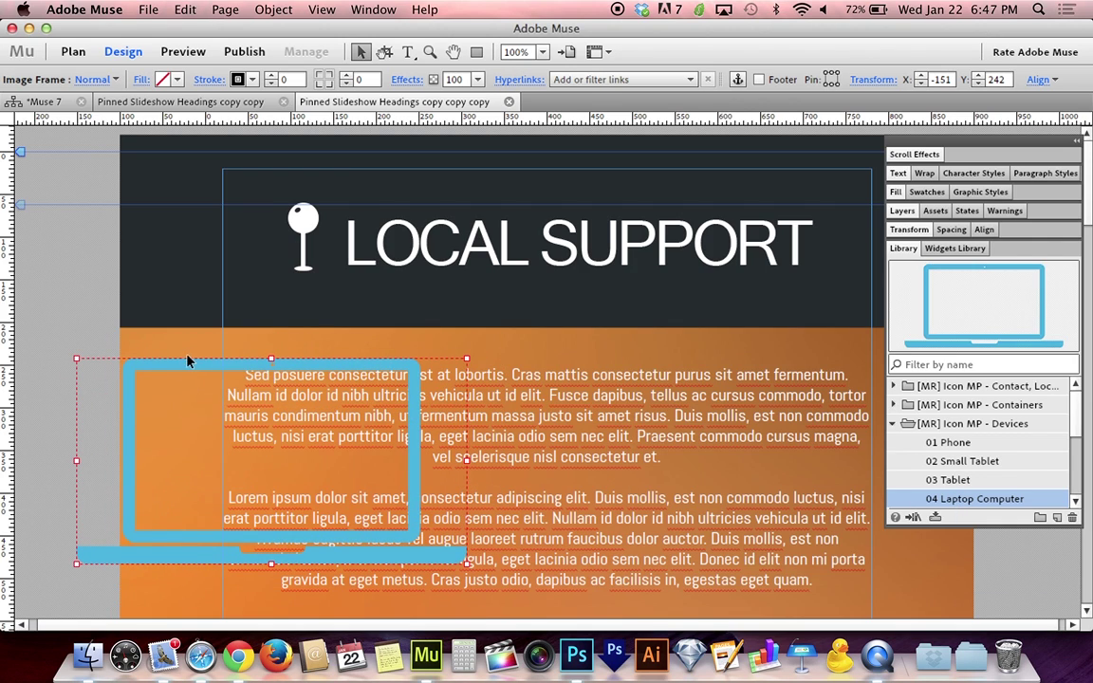
Set the laptop icon's glow colour to orange-red F15A24 and position it between the orange section's paragraphs.
{"action": "left_click", "coordinate": [408, 80]}
{"action": "left_click", "coordinate": [520, 110]}
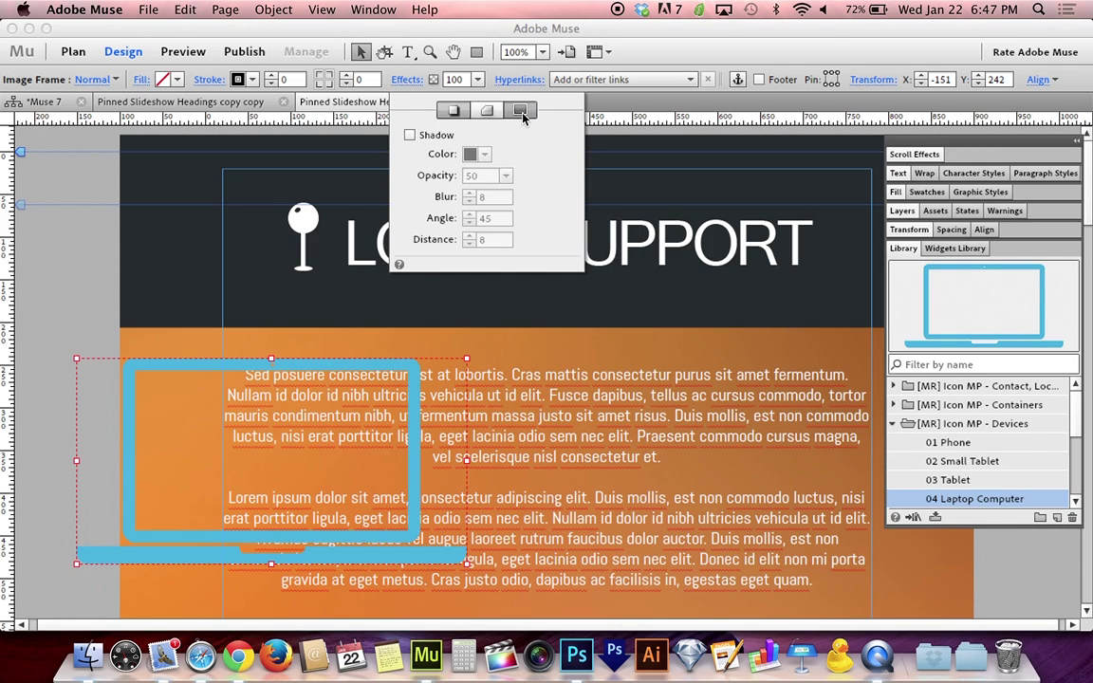
{"action": "left_click", "coordinate": [484, 155]}
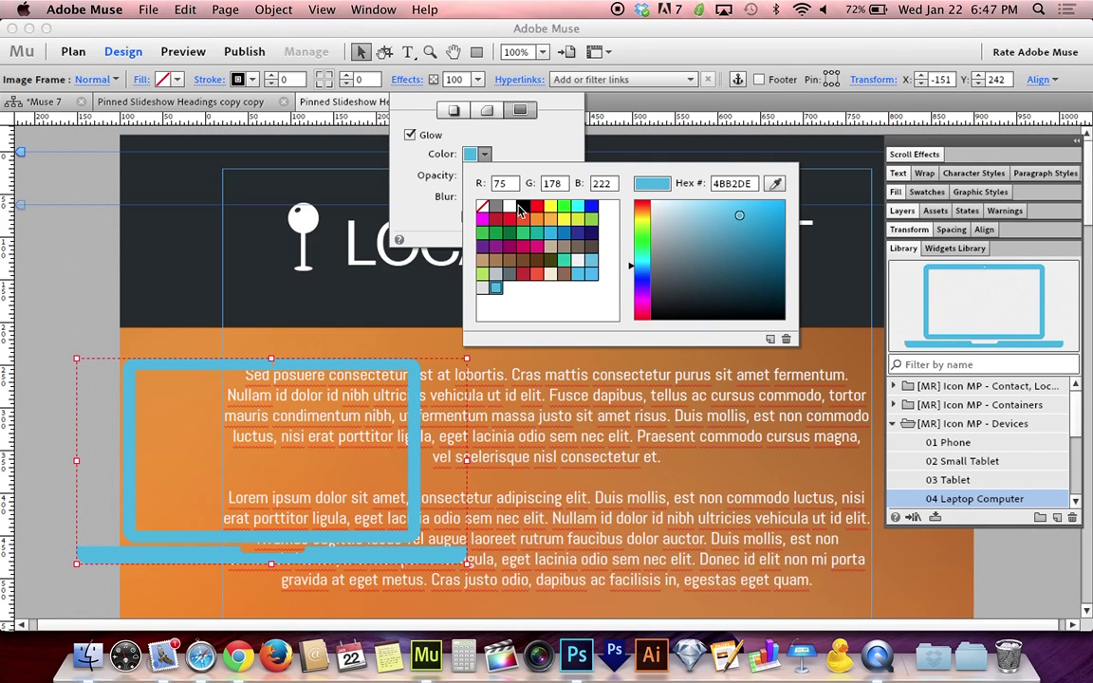
{"action": "left_click", "coordinate": [522, 219]}
{"action": "left_click", "coordinate": [509, 221]}
{"action": "left_click", "coordinate": [522, 219]}
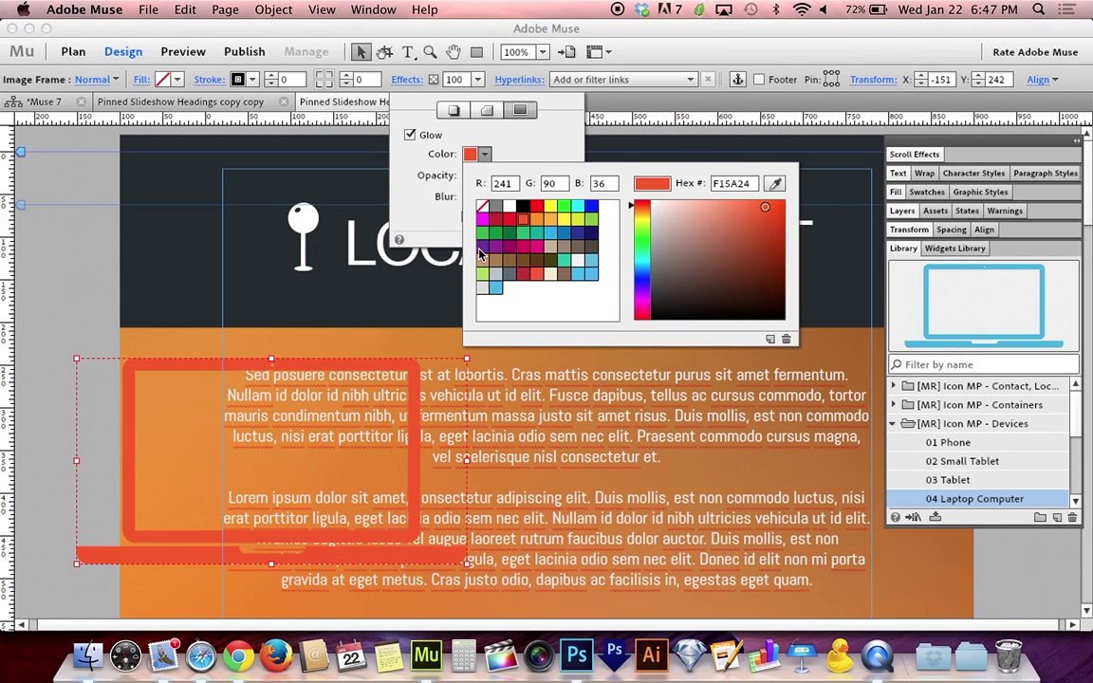
{"action": "left_click", "coordinate": [128, 370]}
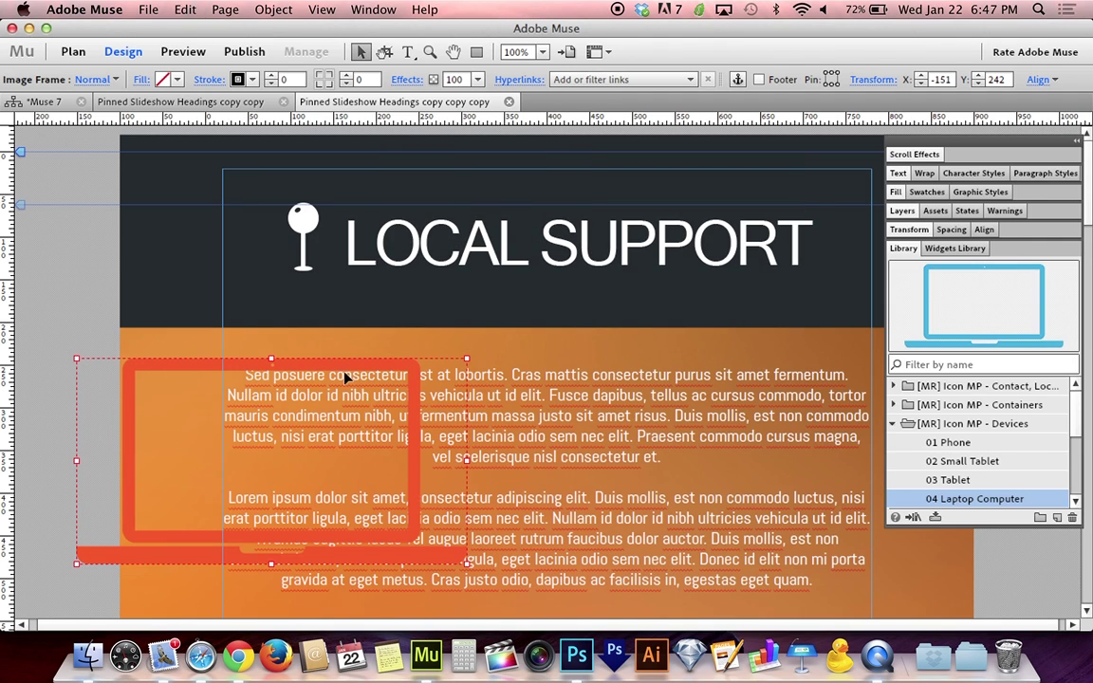
{"action": "left_click_drag", "start_coordinate": [185, 377], "coordinate": [457, 232]}
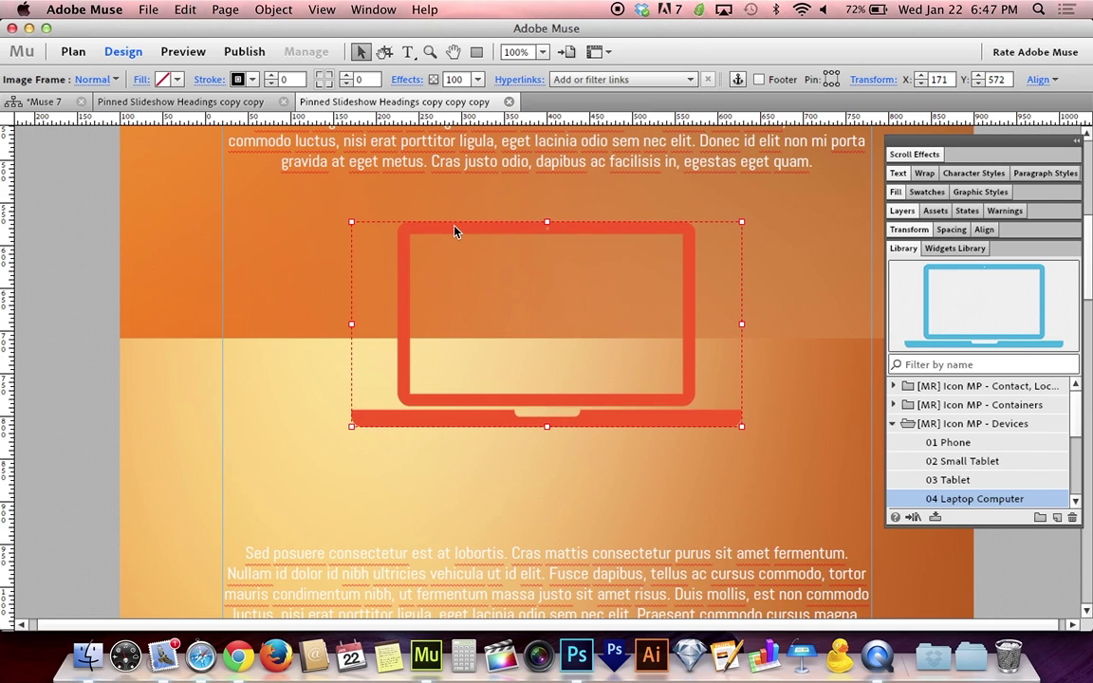
{"action": "left_click", "coordinate": [104, 283]}
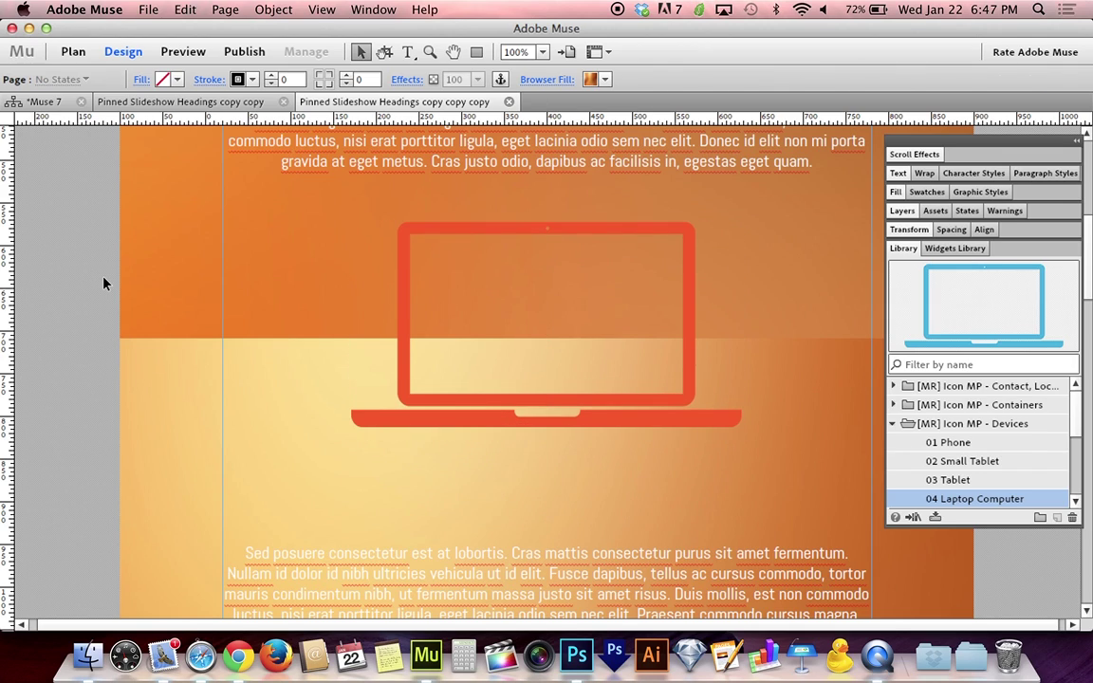